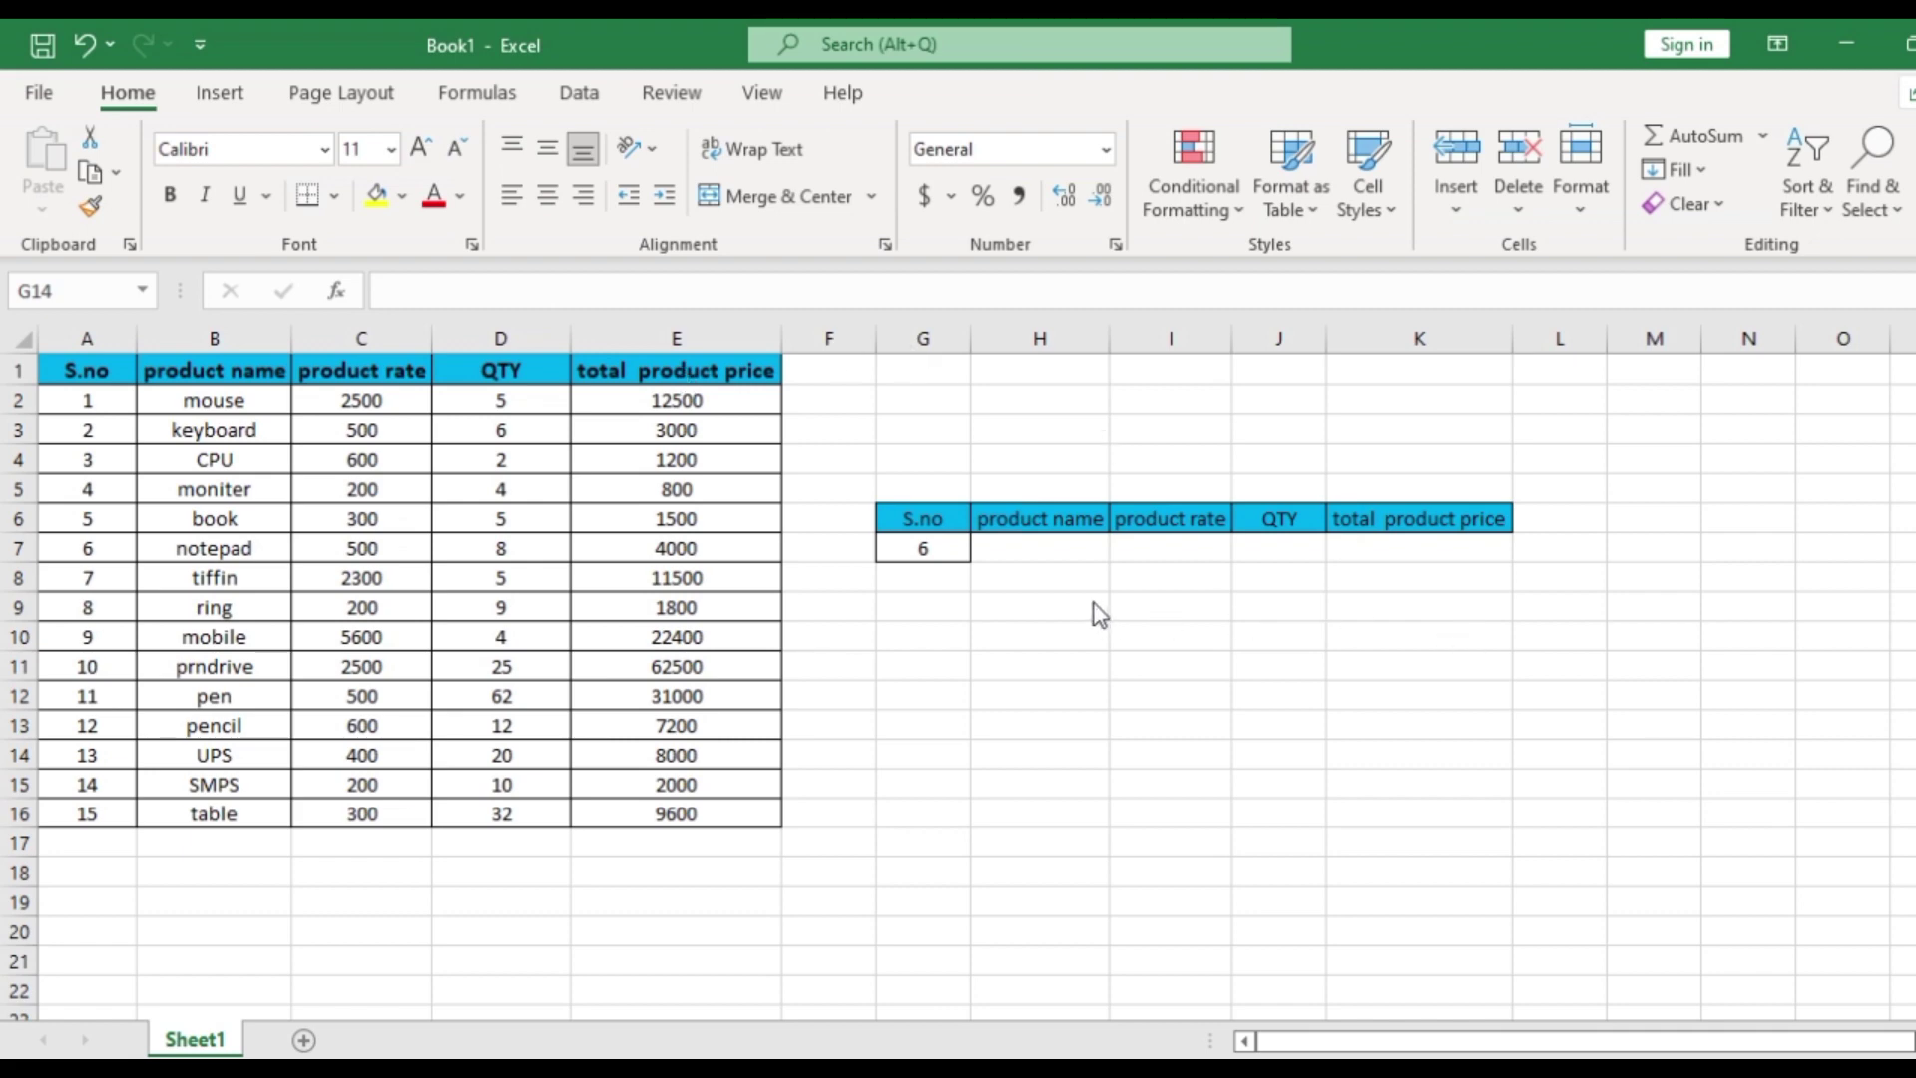
Step: Enter =VLOOKUP(G7,A1:E16,2,0) in H7 so it returns notepad for S.no 6
{"action": "left_click", "coordinate": [1054, 546]}
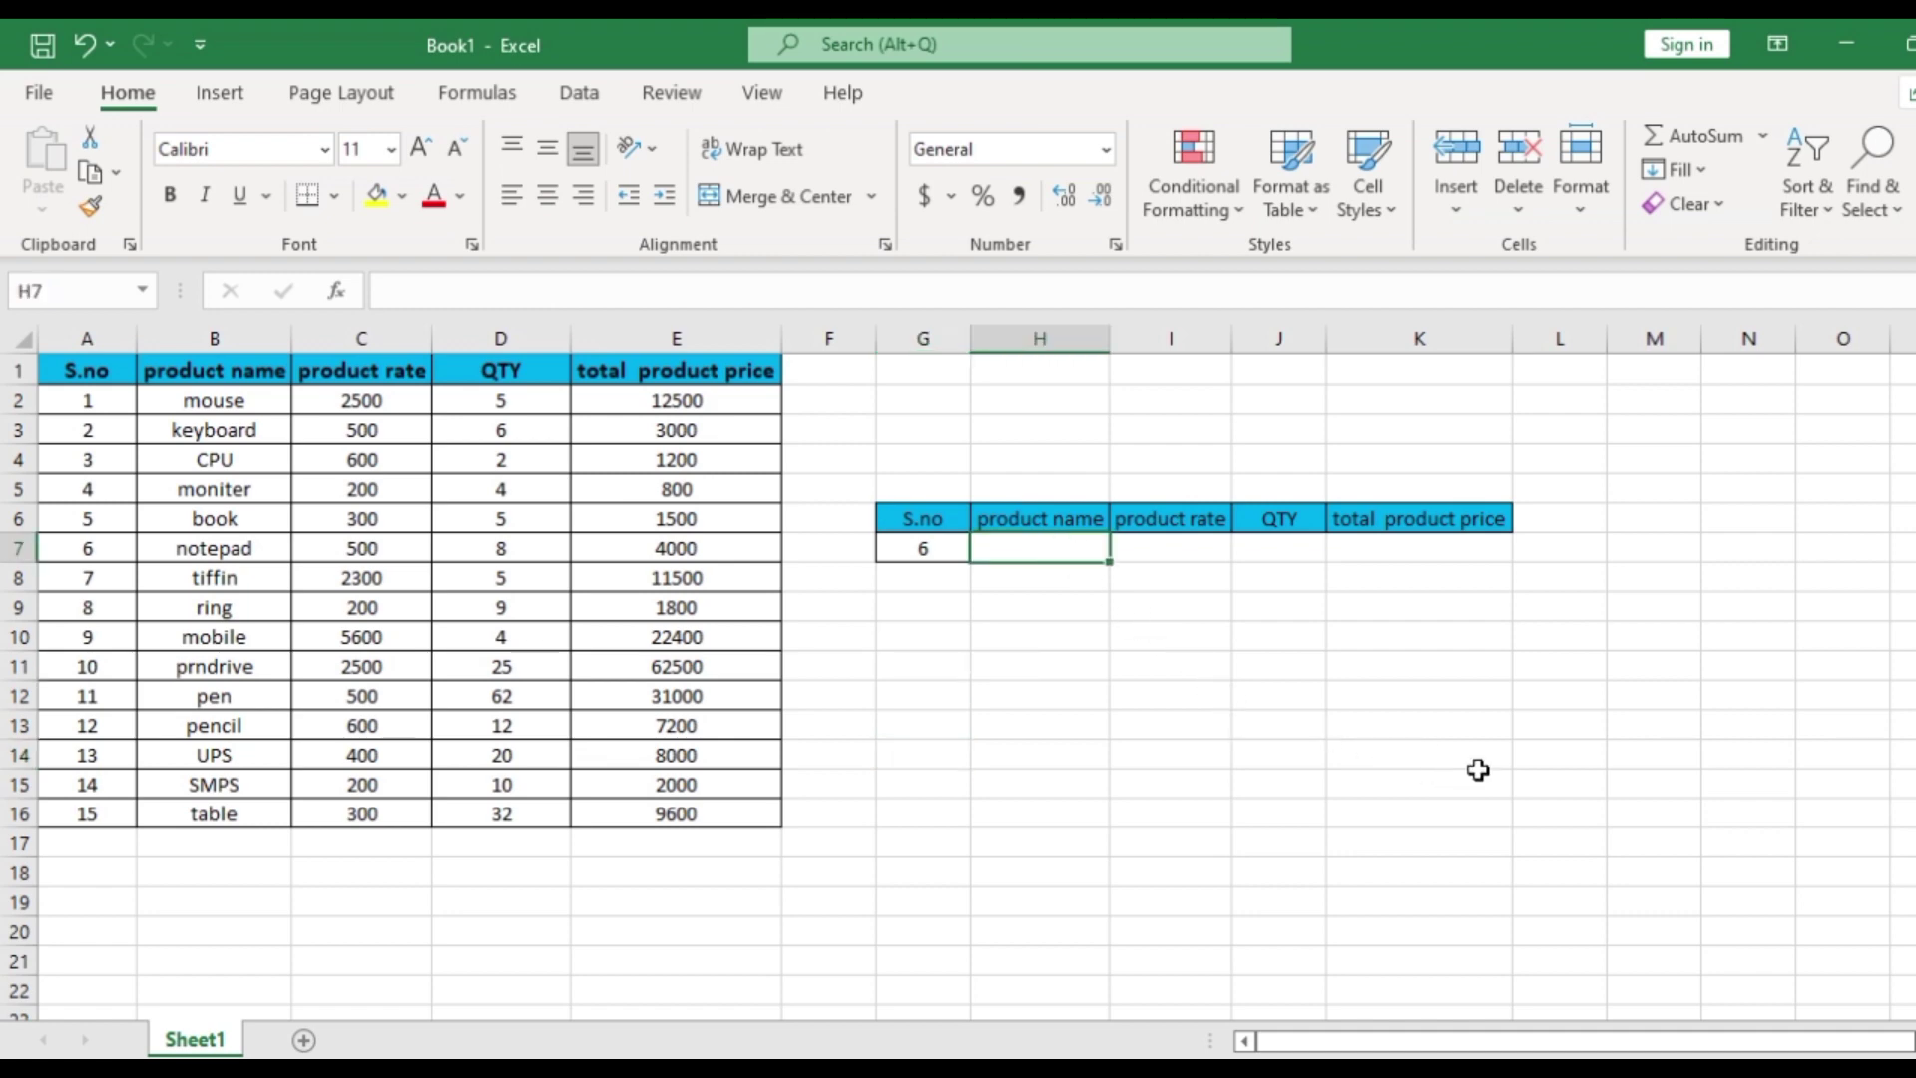
{"action": "type", "text": "=v"}
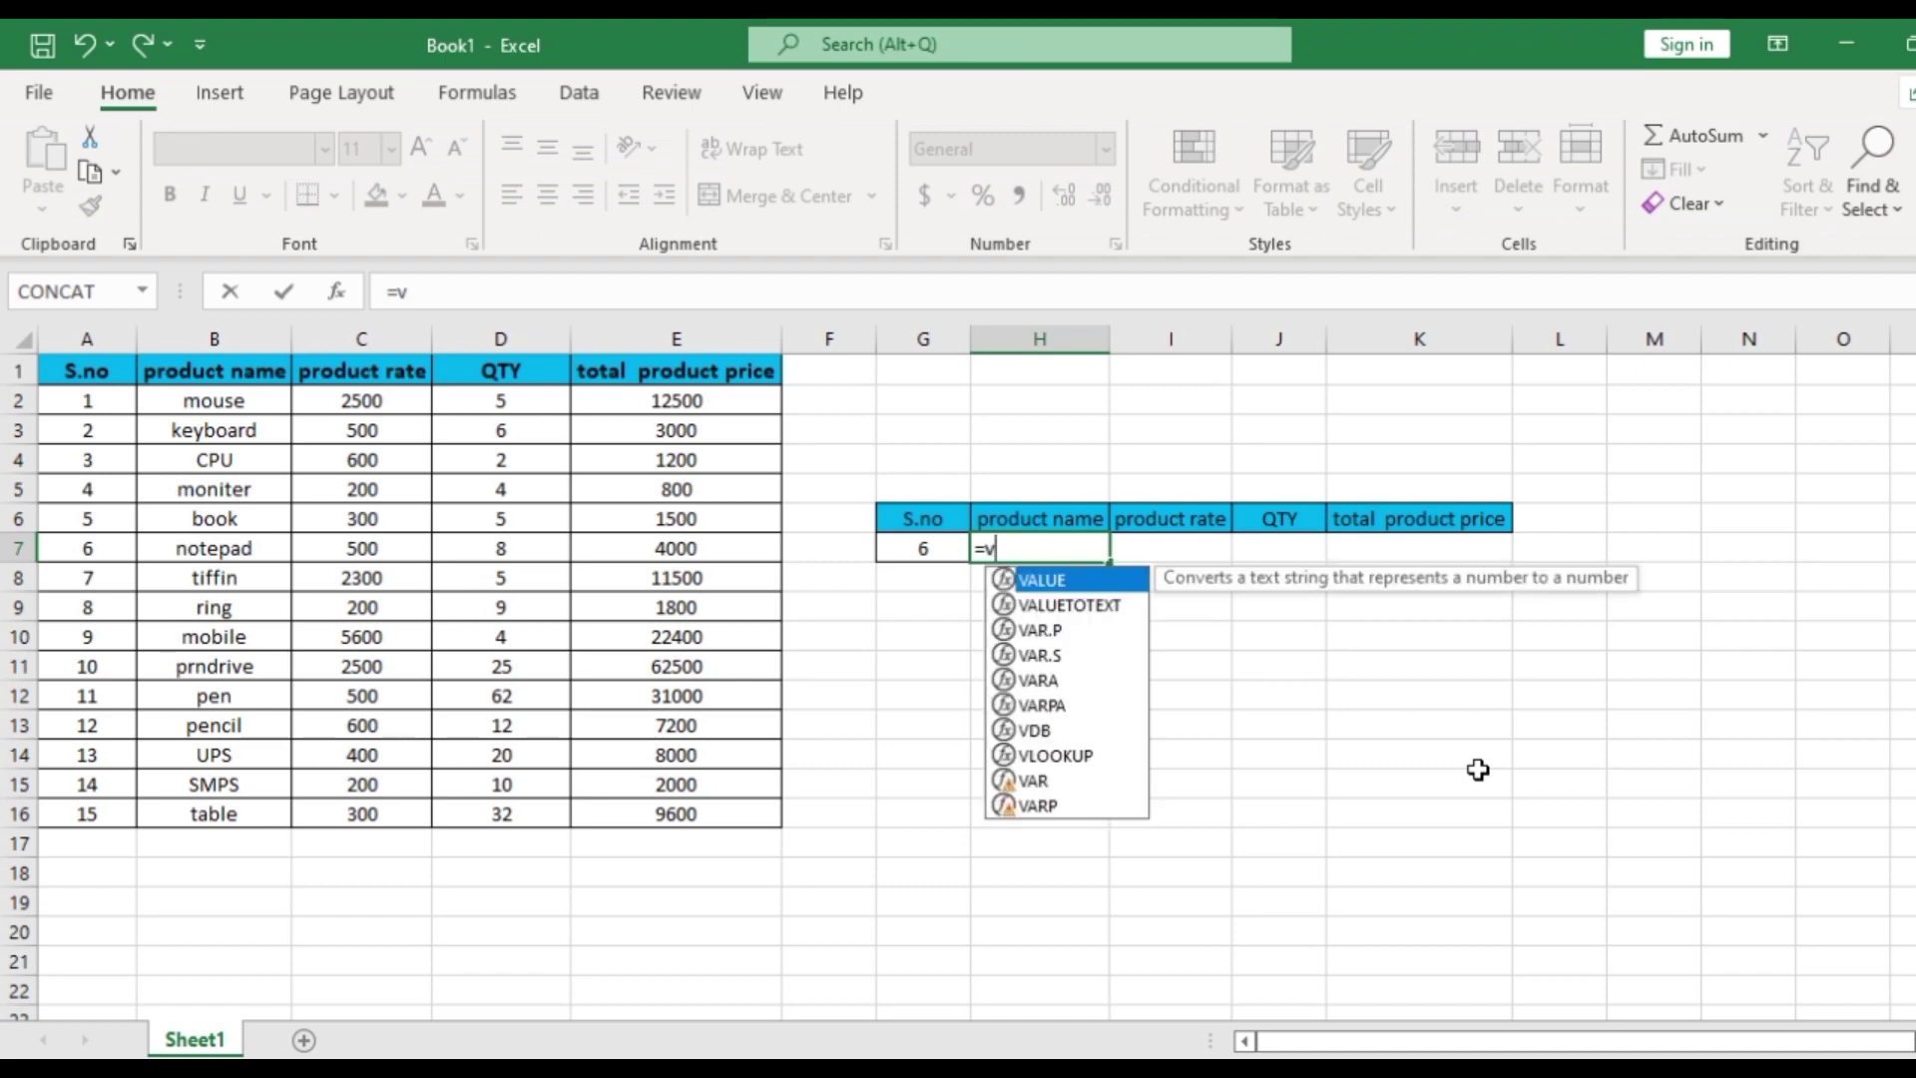
{"action": "type", "text": "lo"}
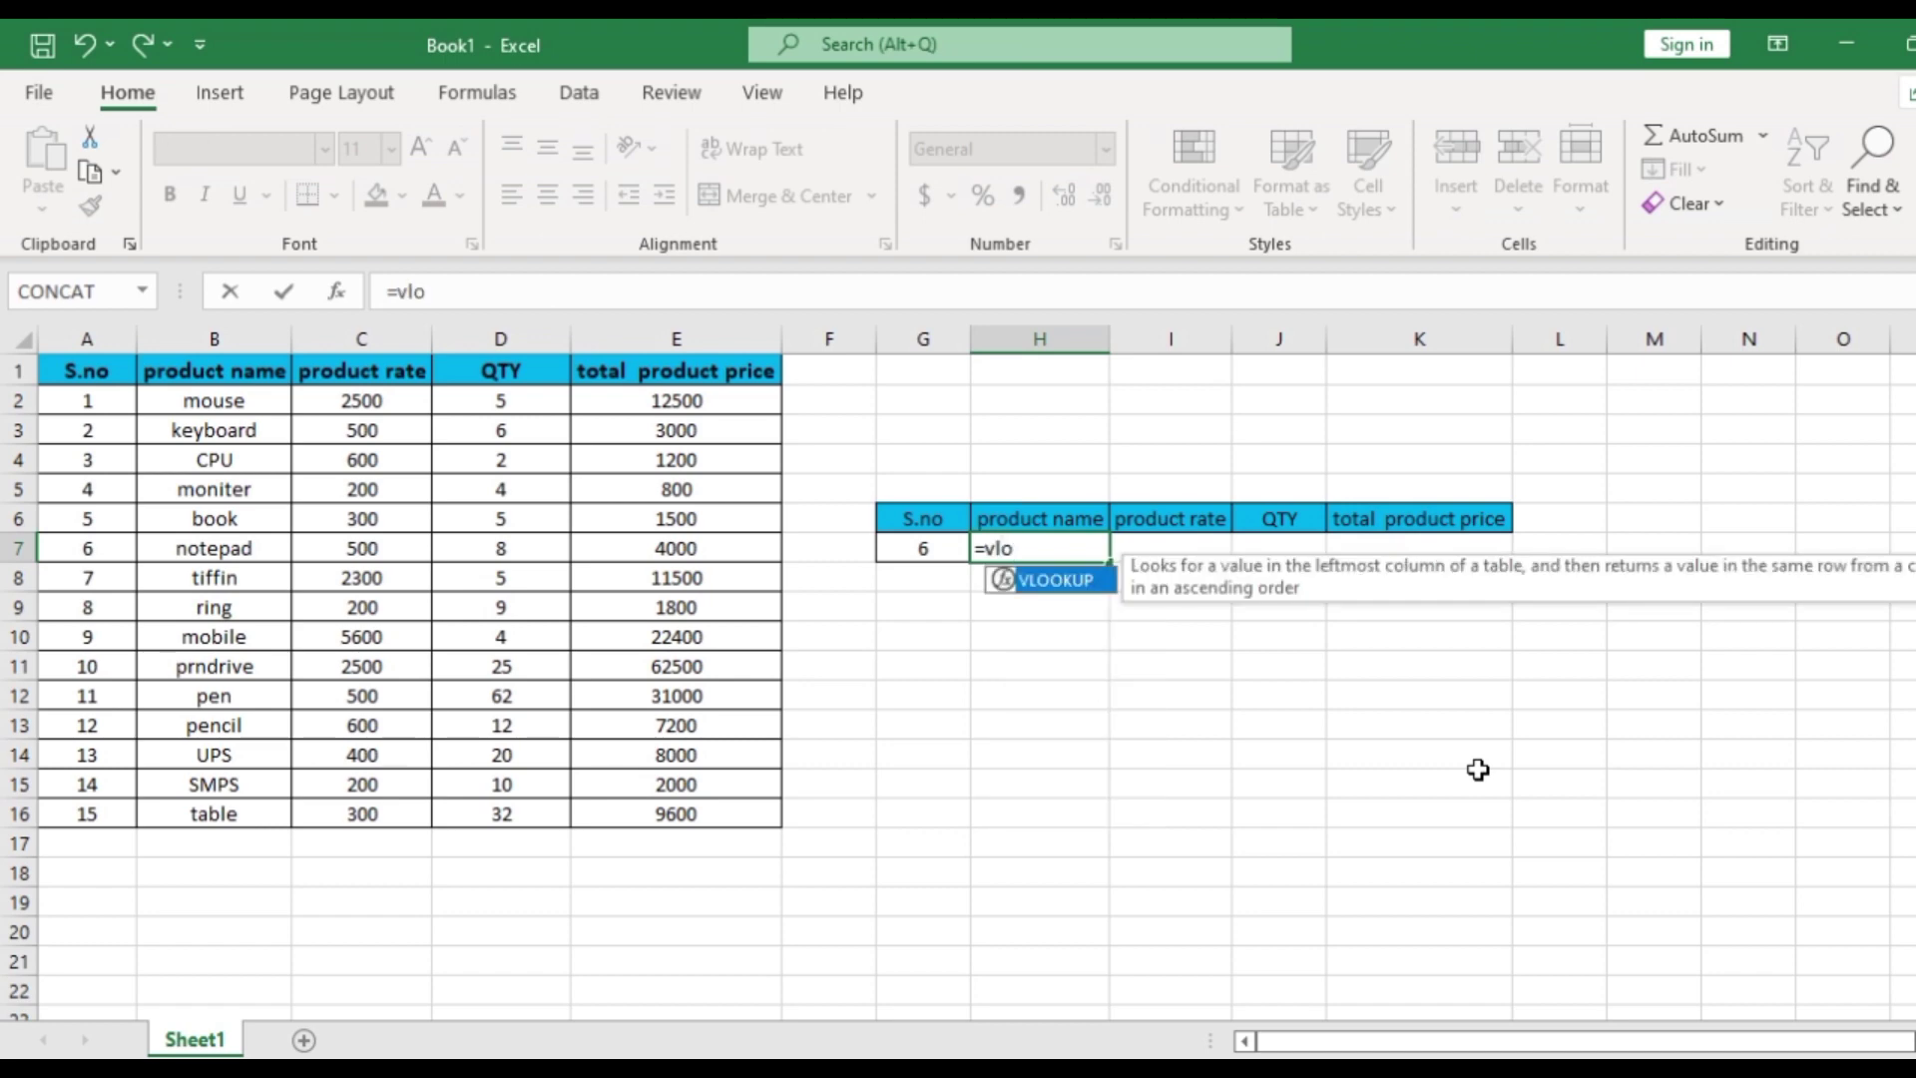
{"action": "type", "text": "o"}
{"action": "key", "text": "Tab"}
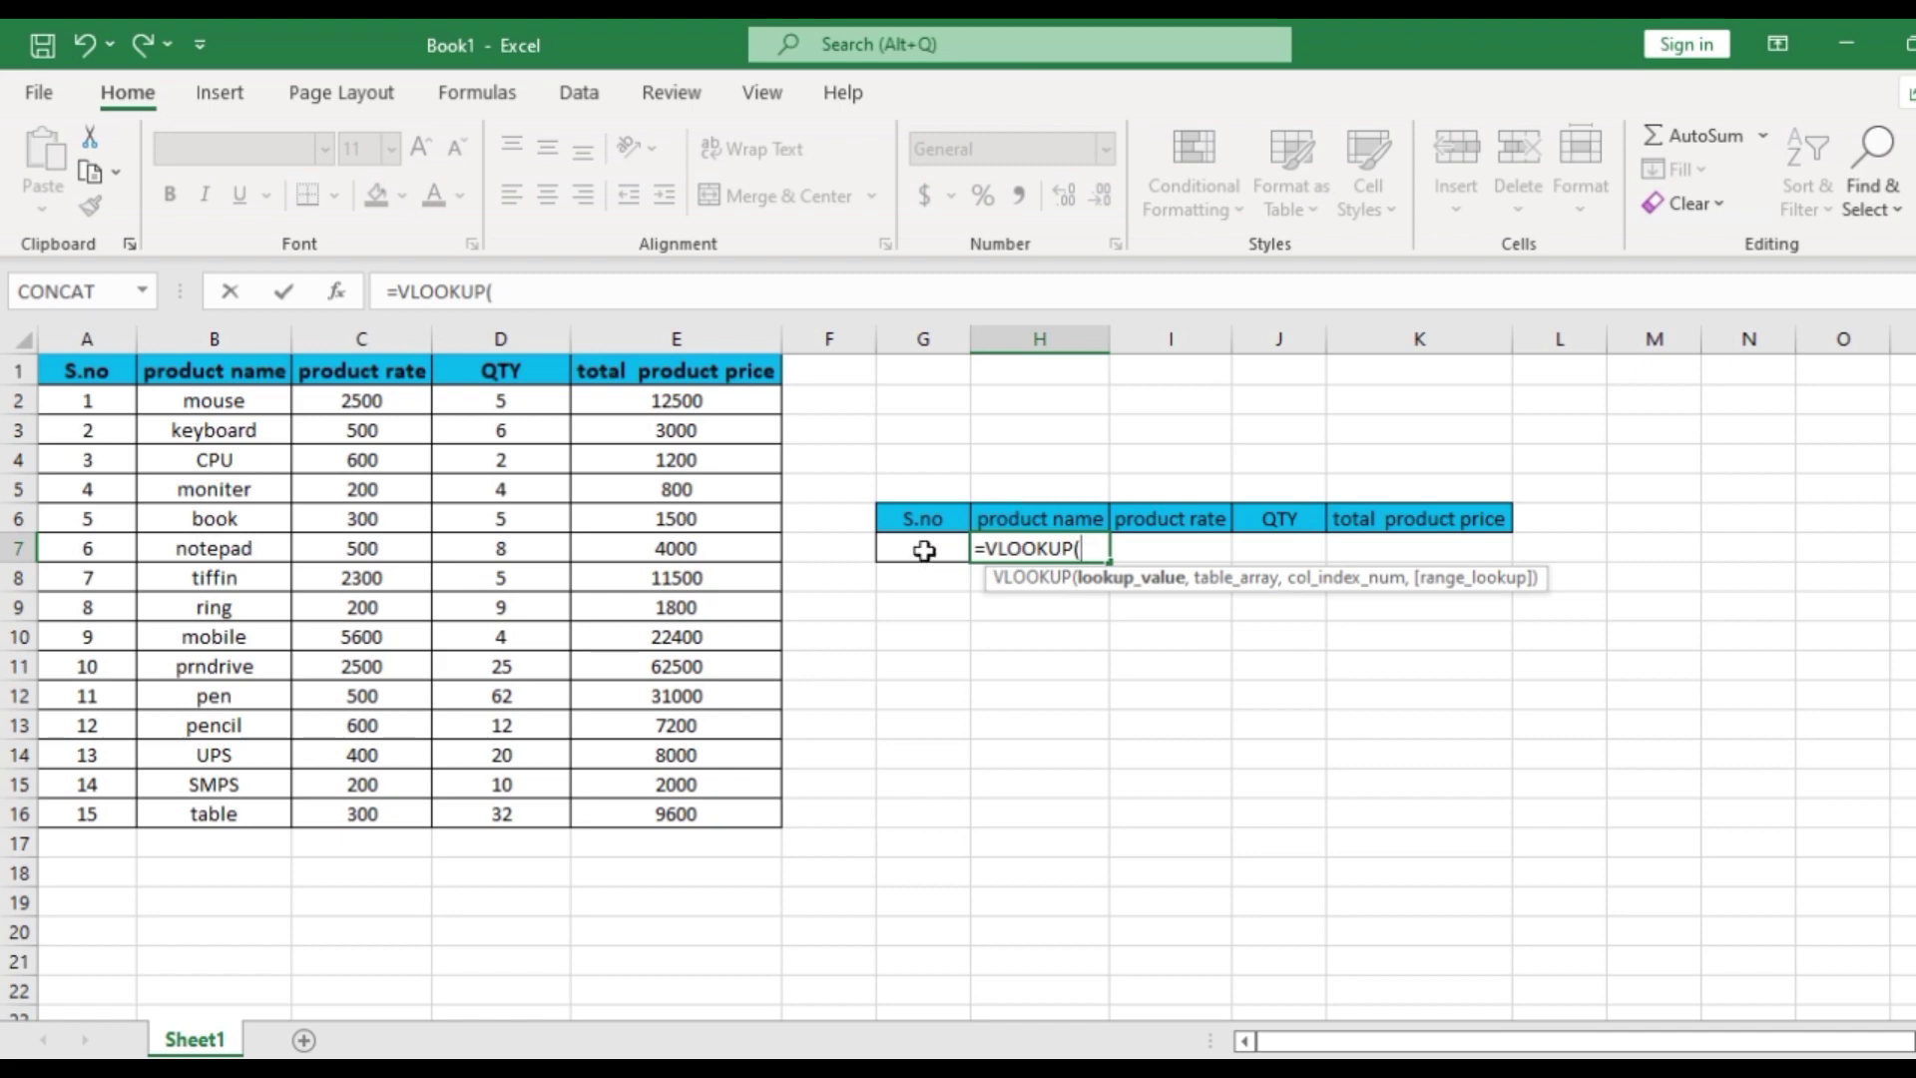
{"action": "left_click", "coordinate": [924, 550]}
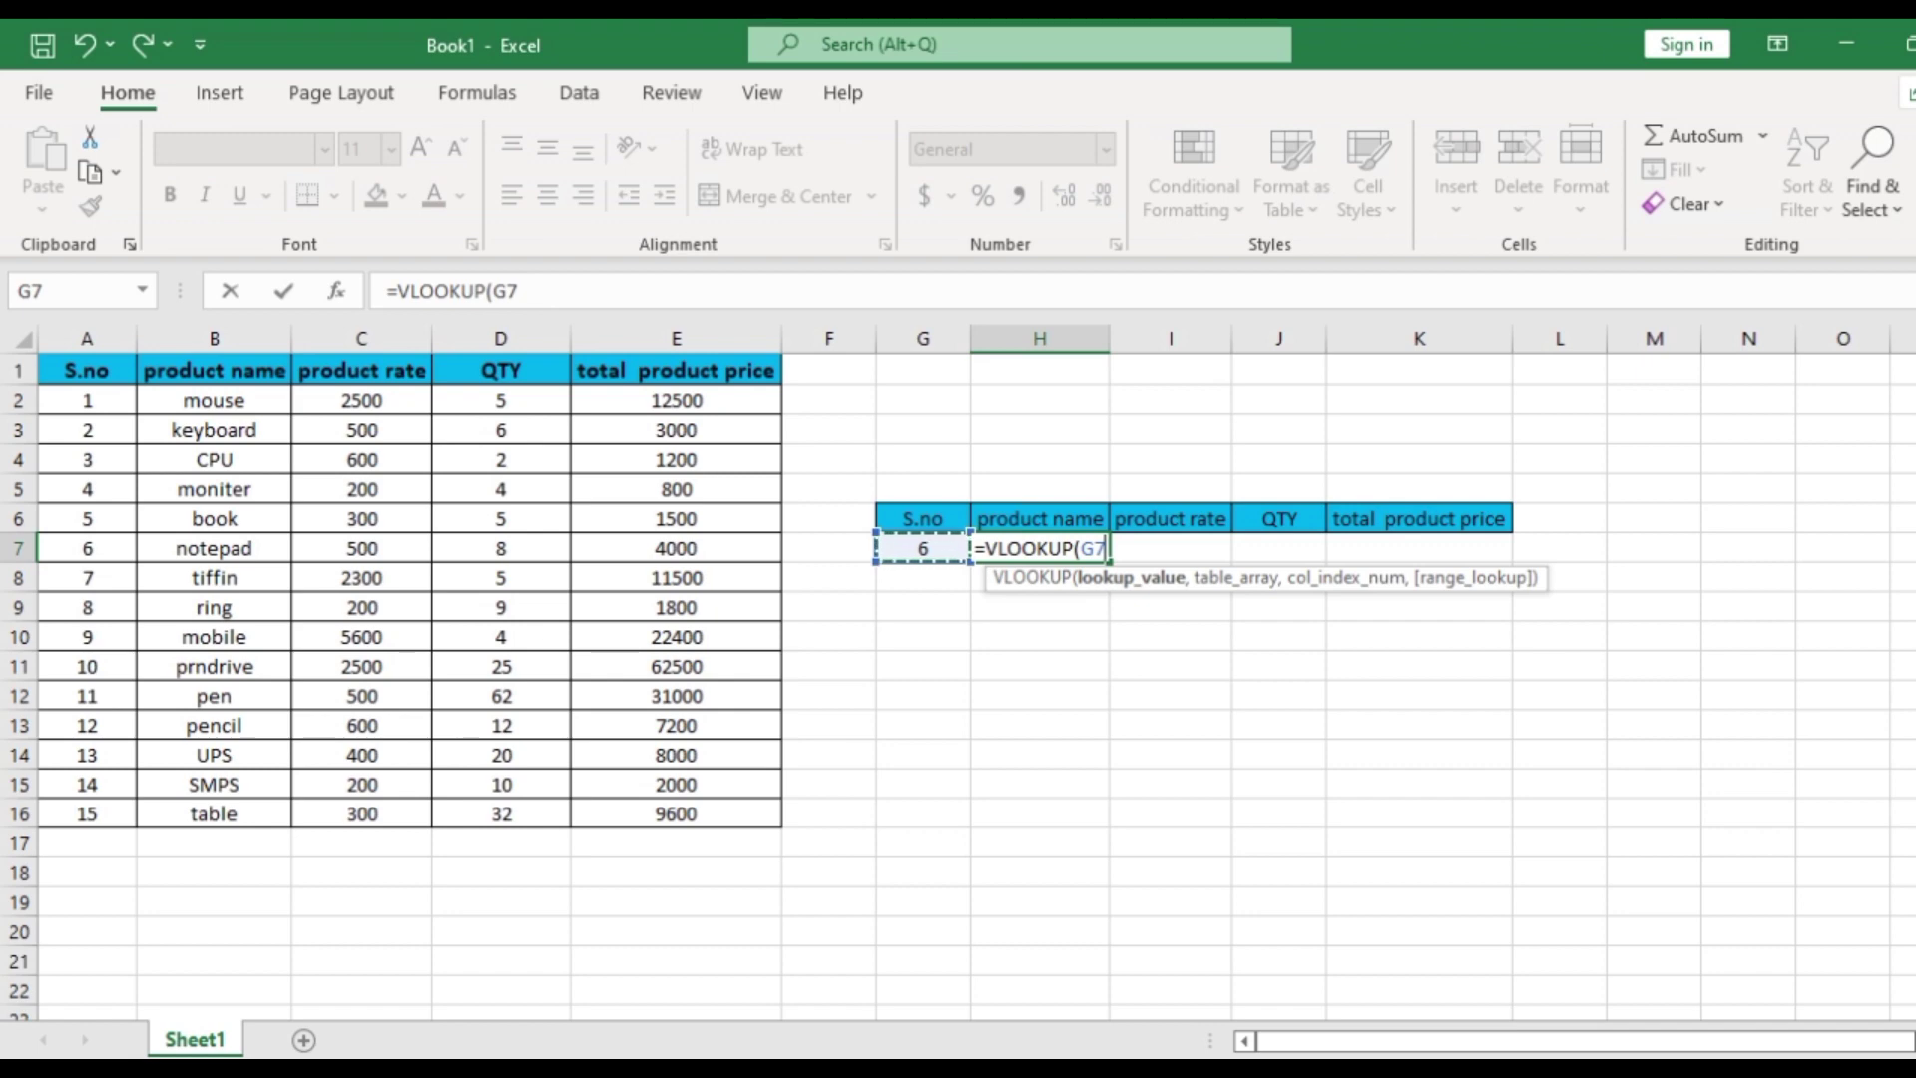
{"action": "type", "text": ","}
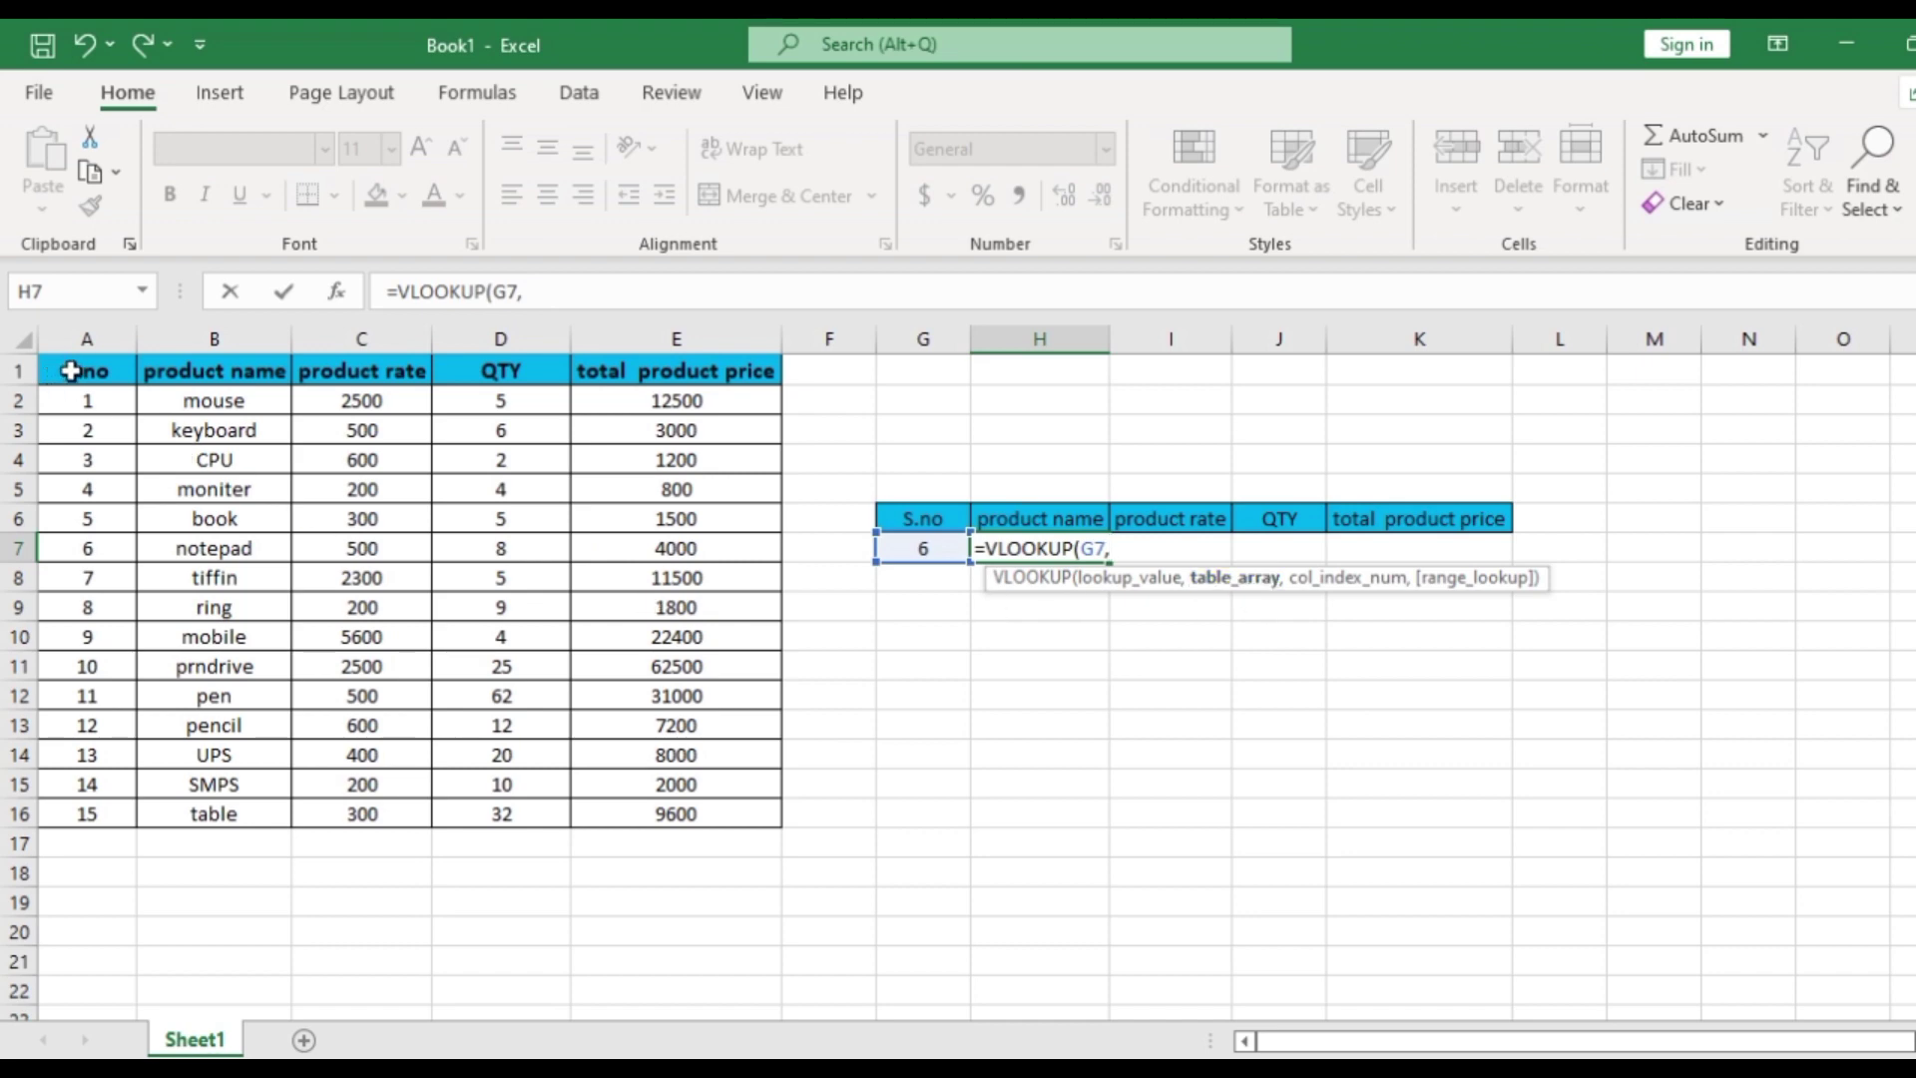
{"action": "left_click", "coordinate": [96, 371]}
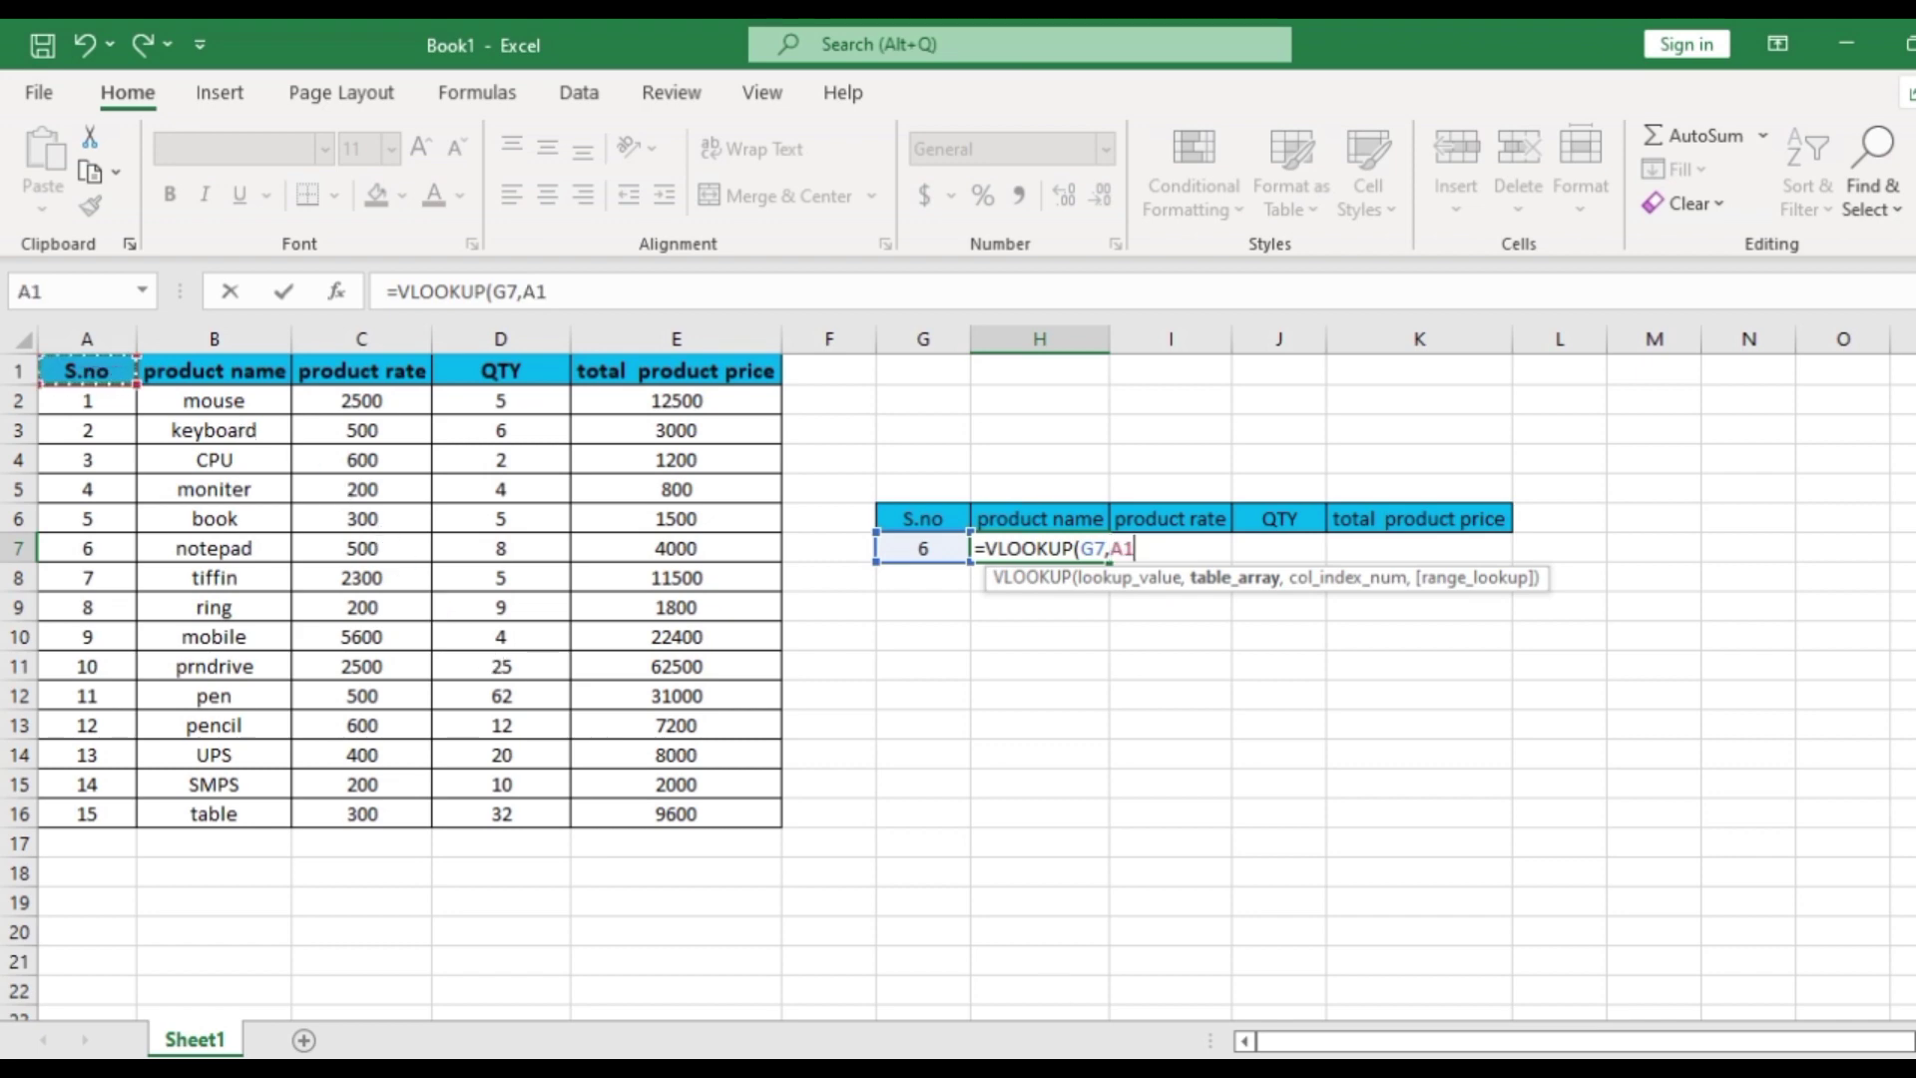
{"action": "left_click_drag", "start_coordinate": [97, 370], "coordinate": [769, 375]}
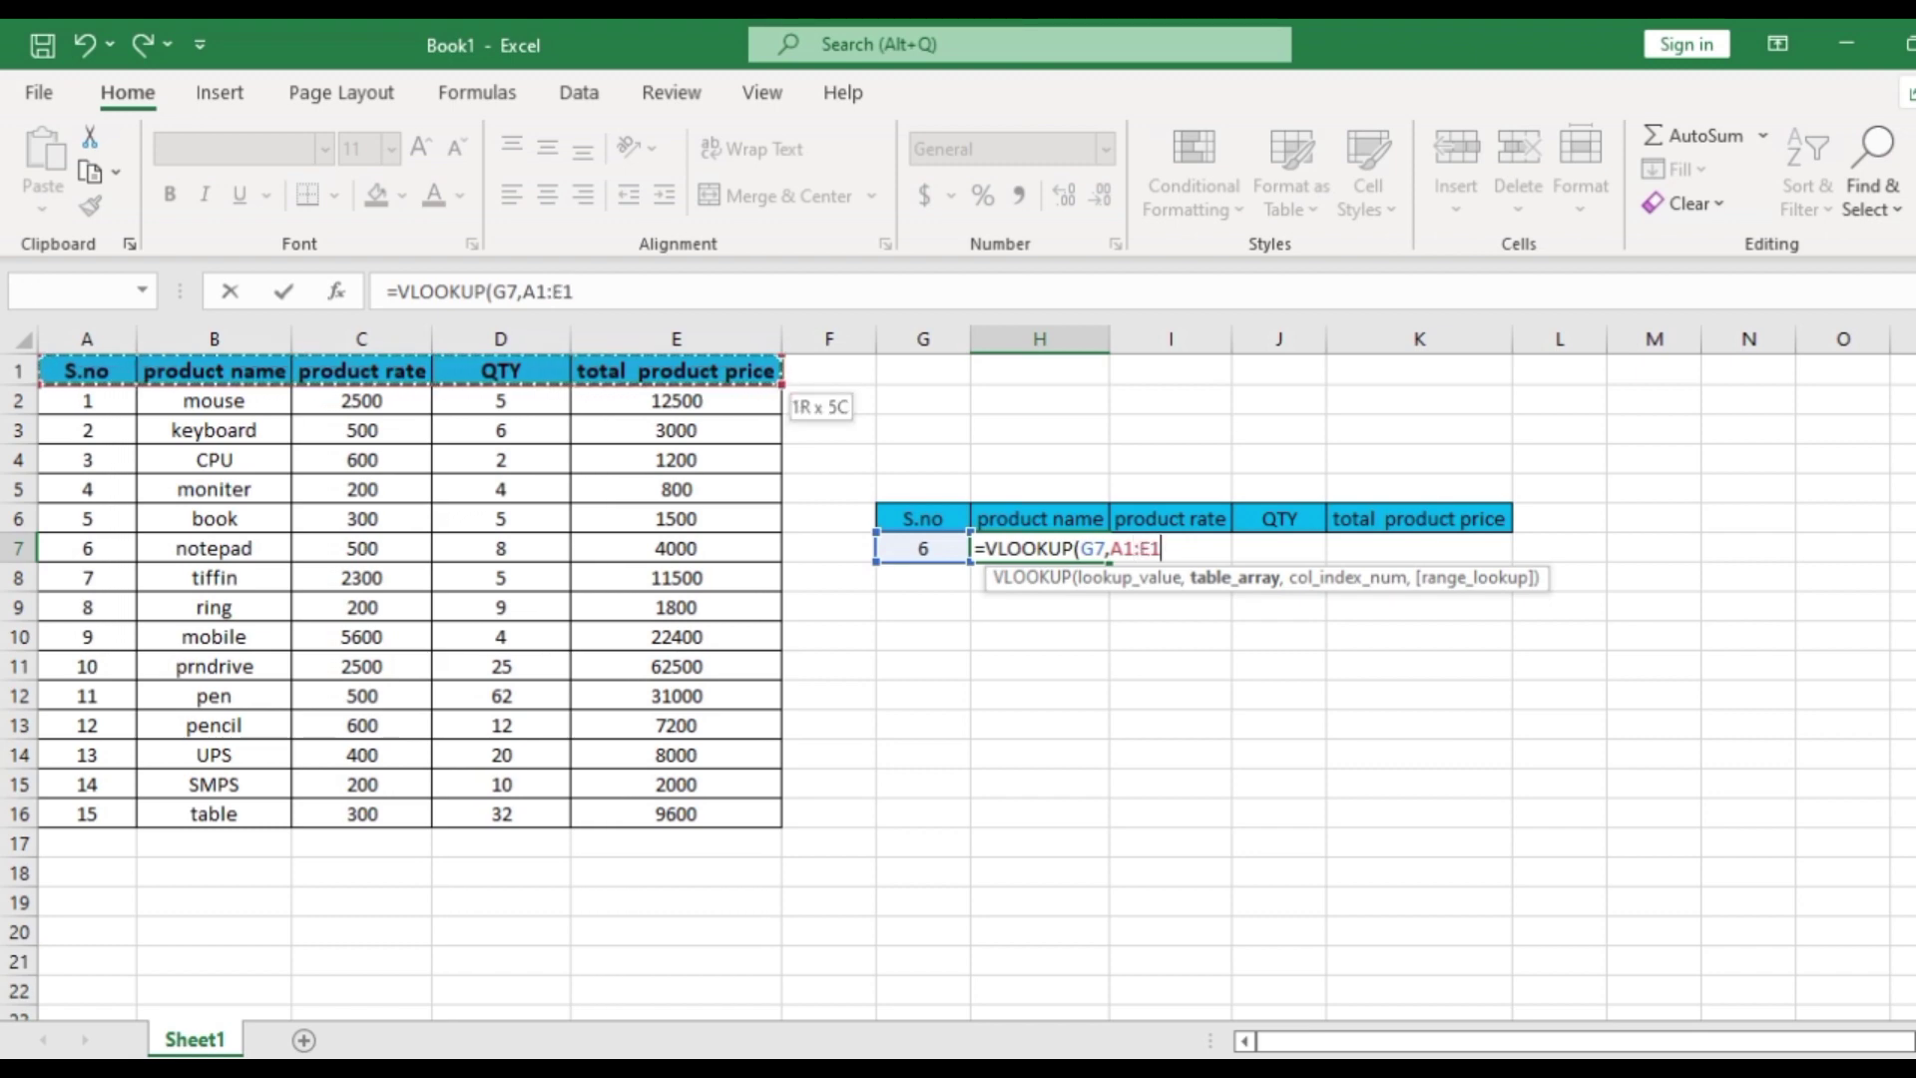
{"action": "left_click_drag", "start_coordinate": [769, 374], "coordinate": [774, 818]}
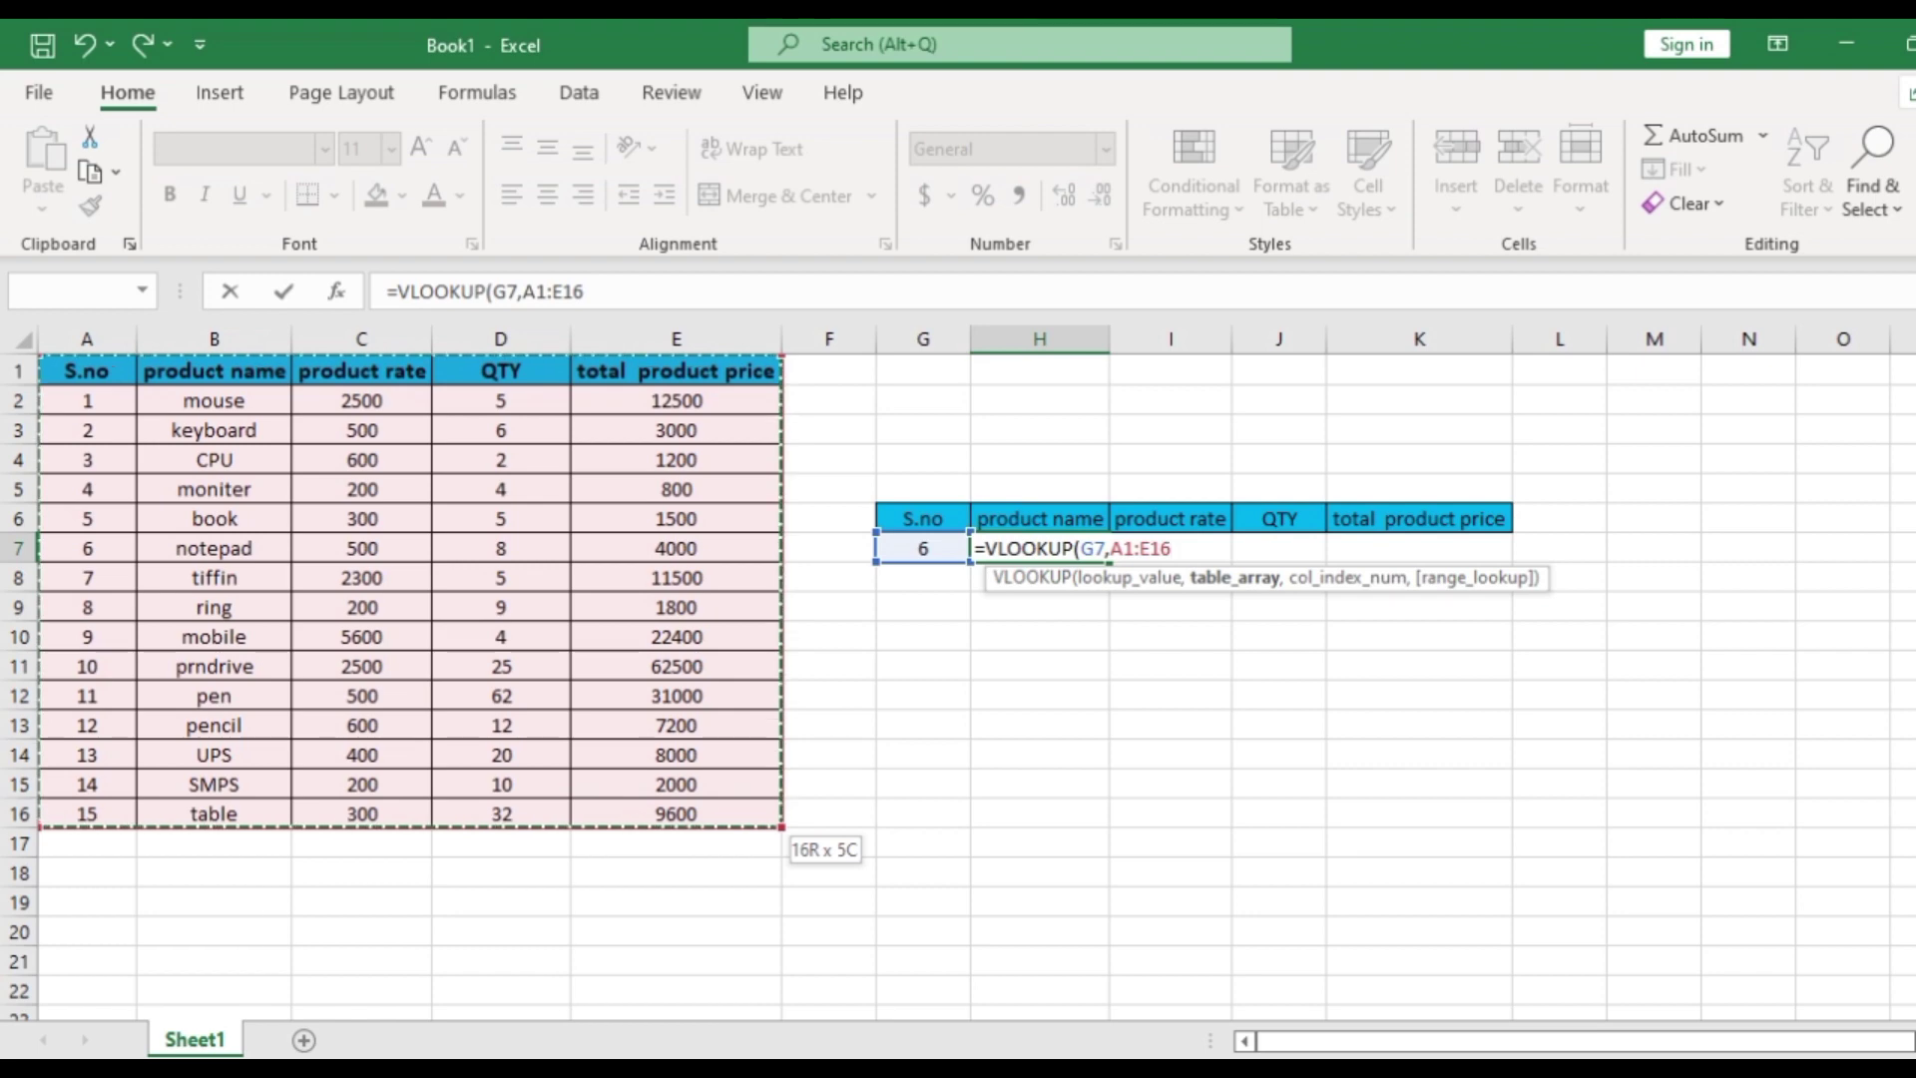
{"action": "type", "text": ","}
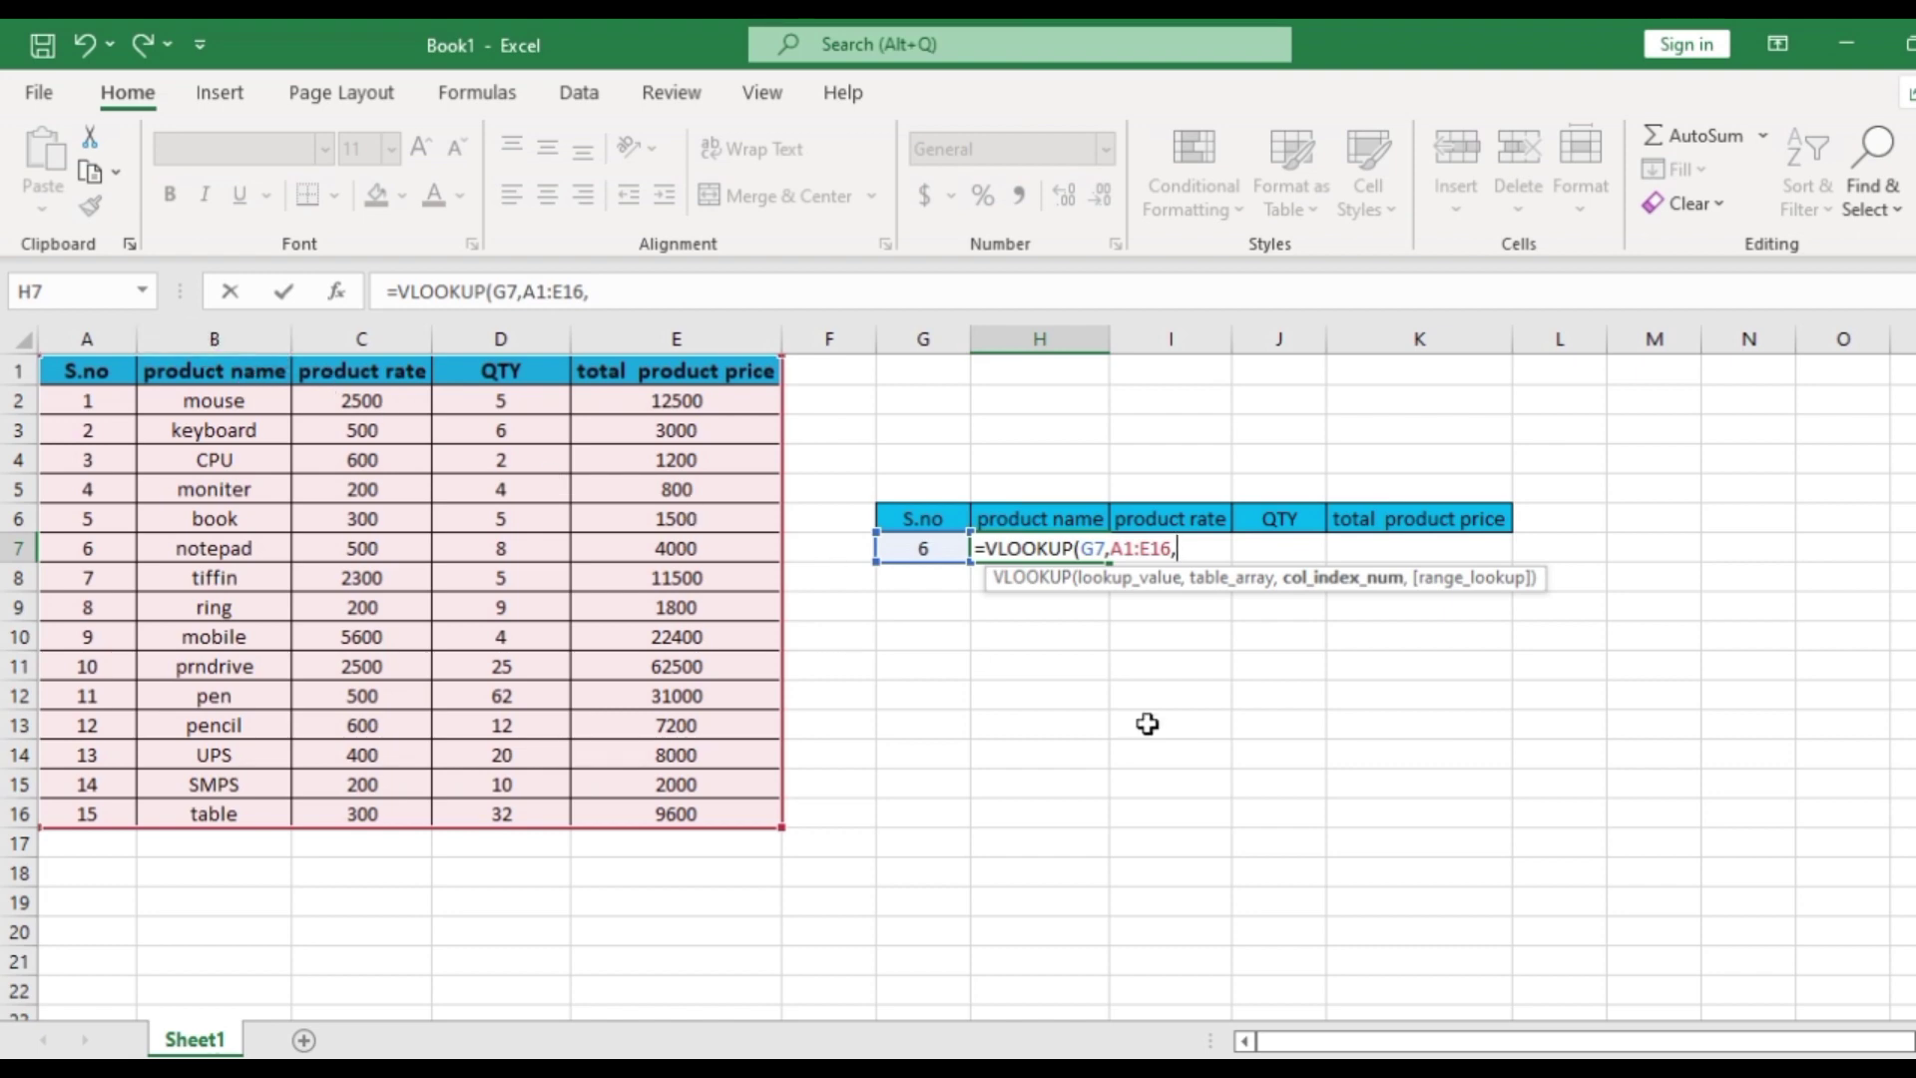
{"action": "type", "text": "2"}
{"action": "type", "text": ","}
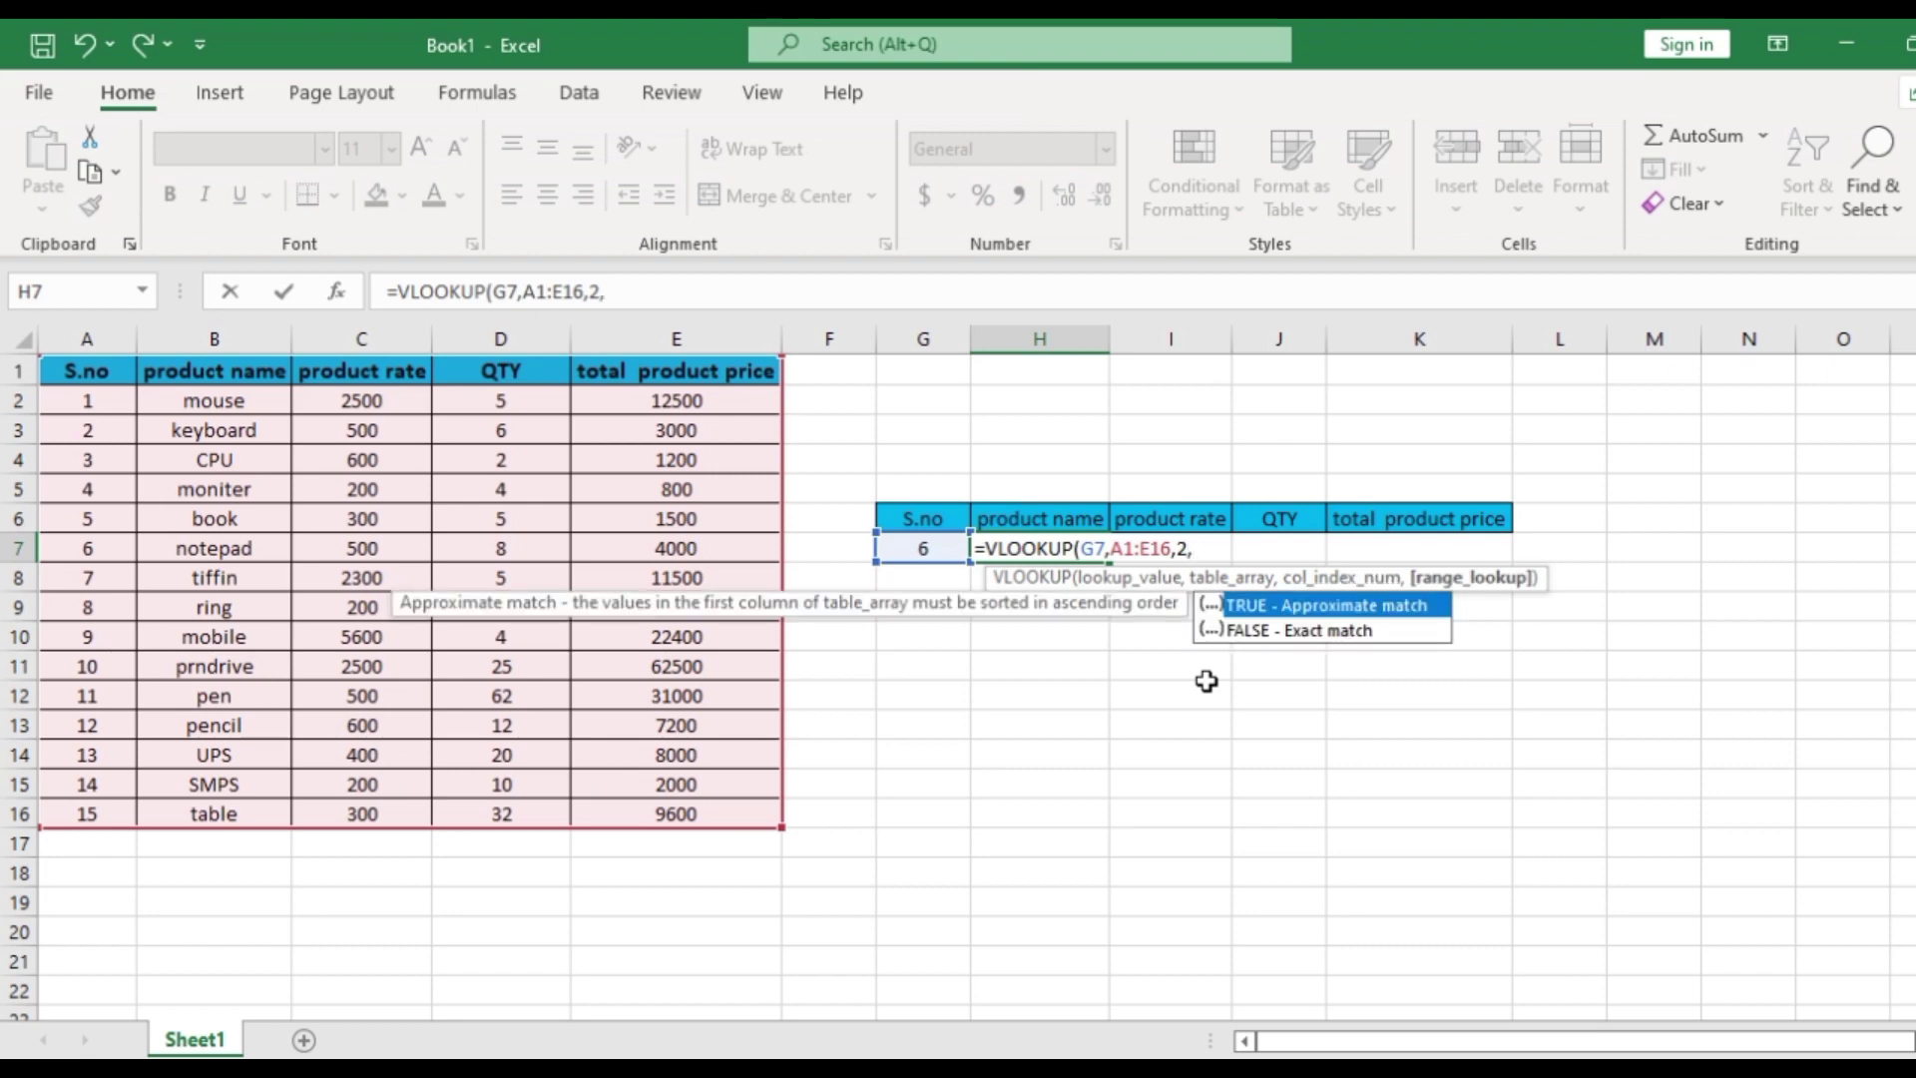
{"action": "type", "text": "0"}
{"action": "type", "text": ")"}
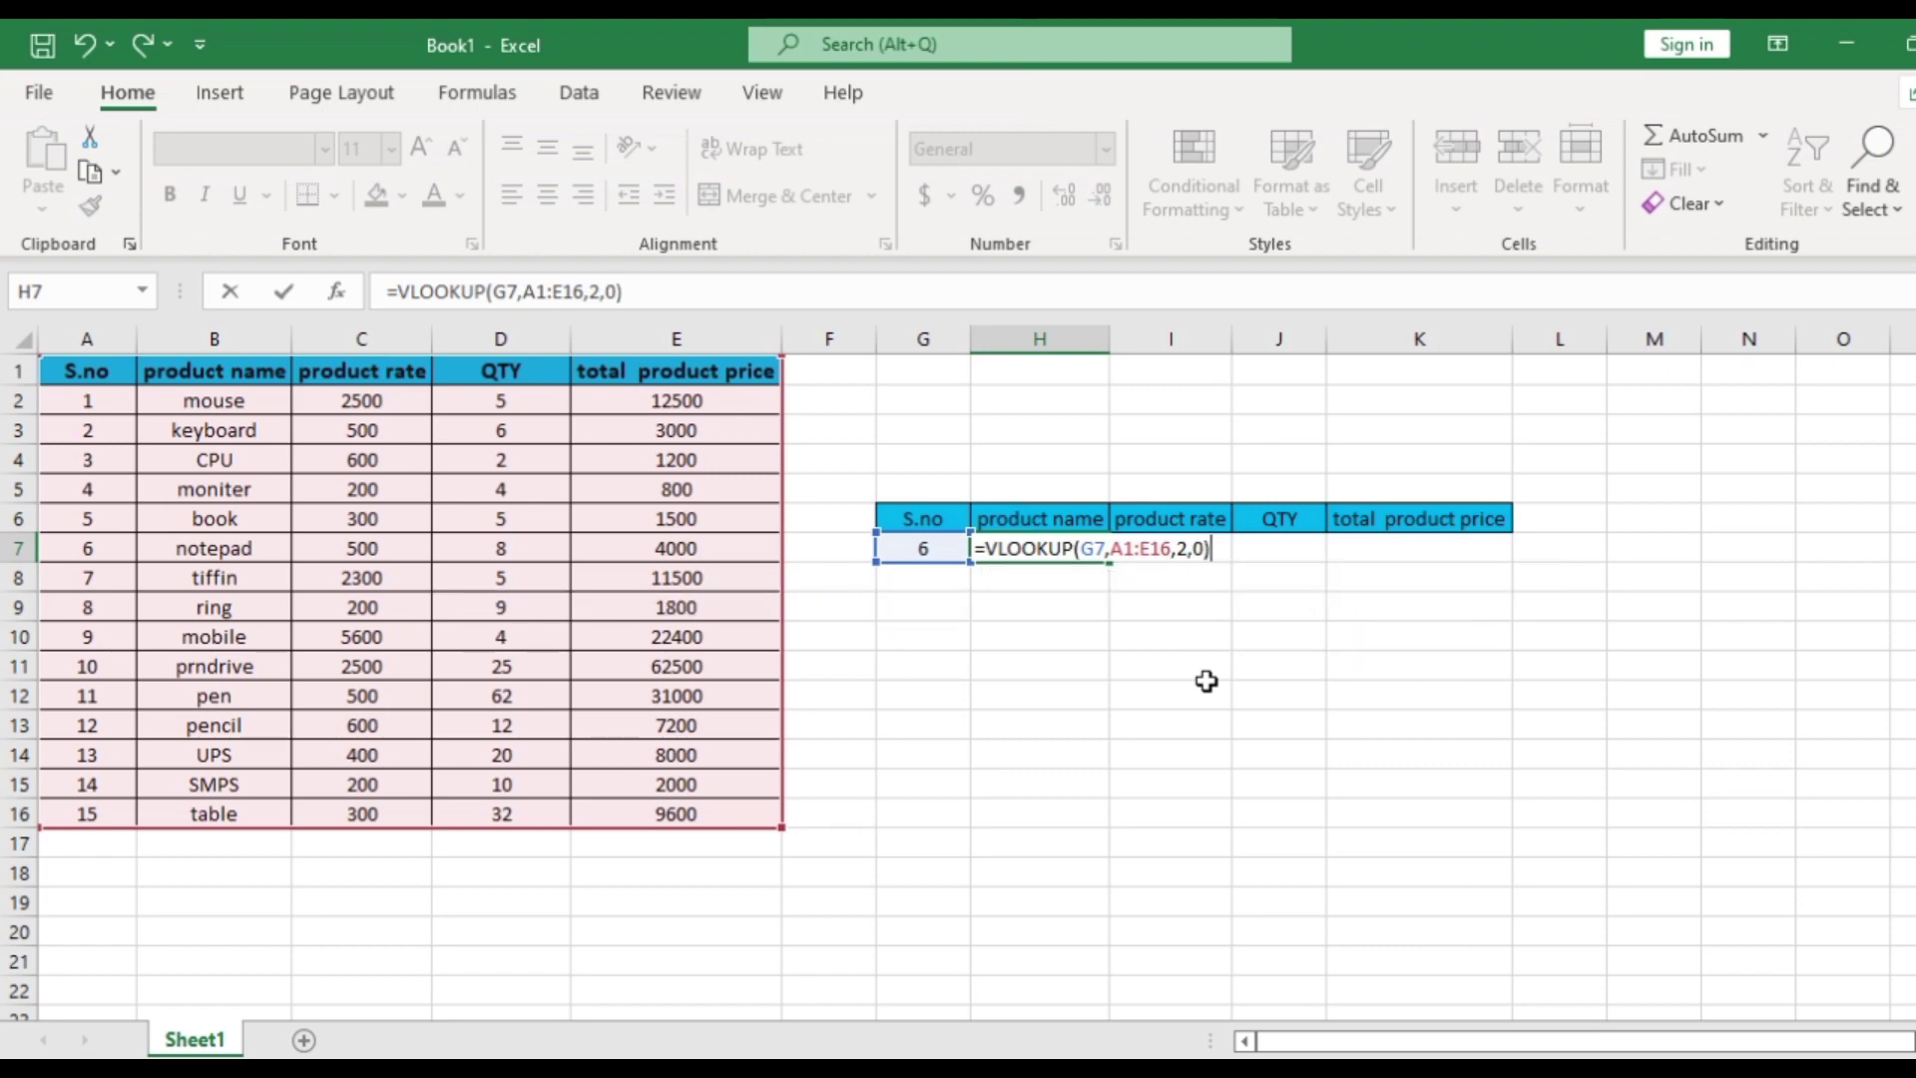
{"action": "key", "text": "Return"}
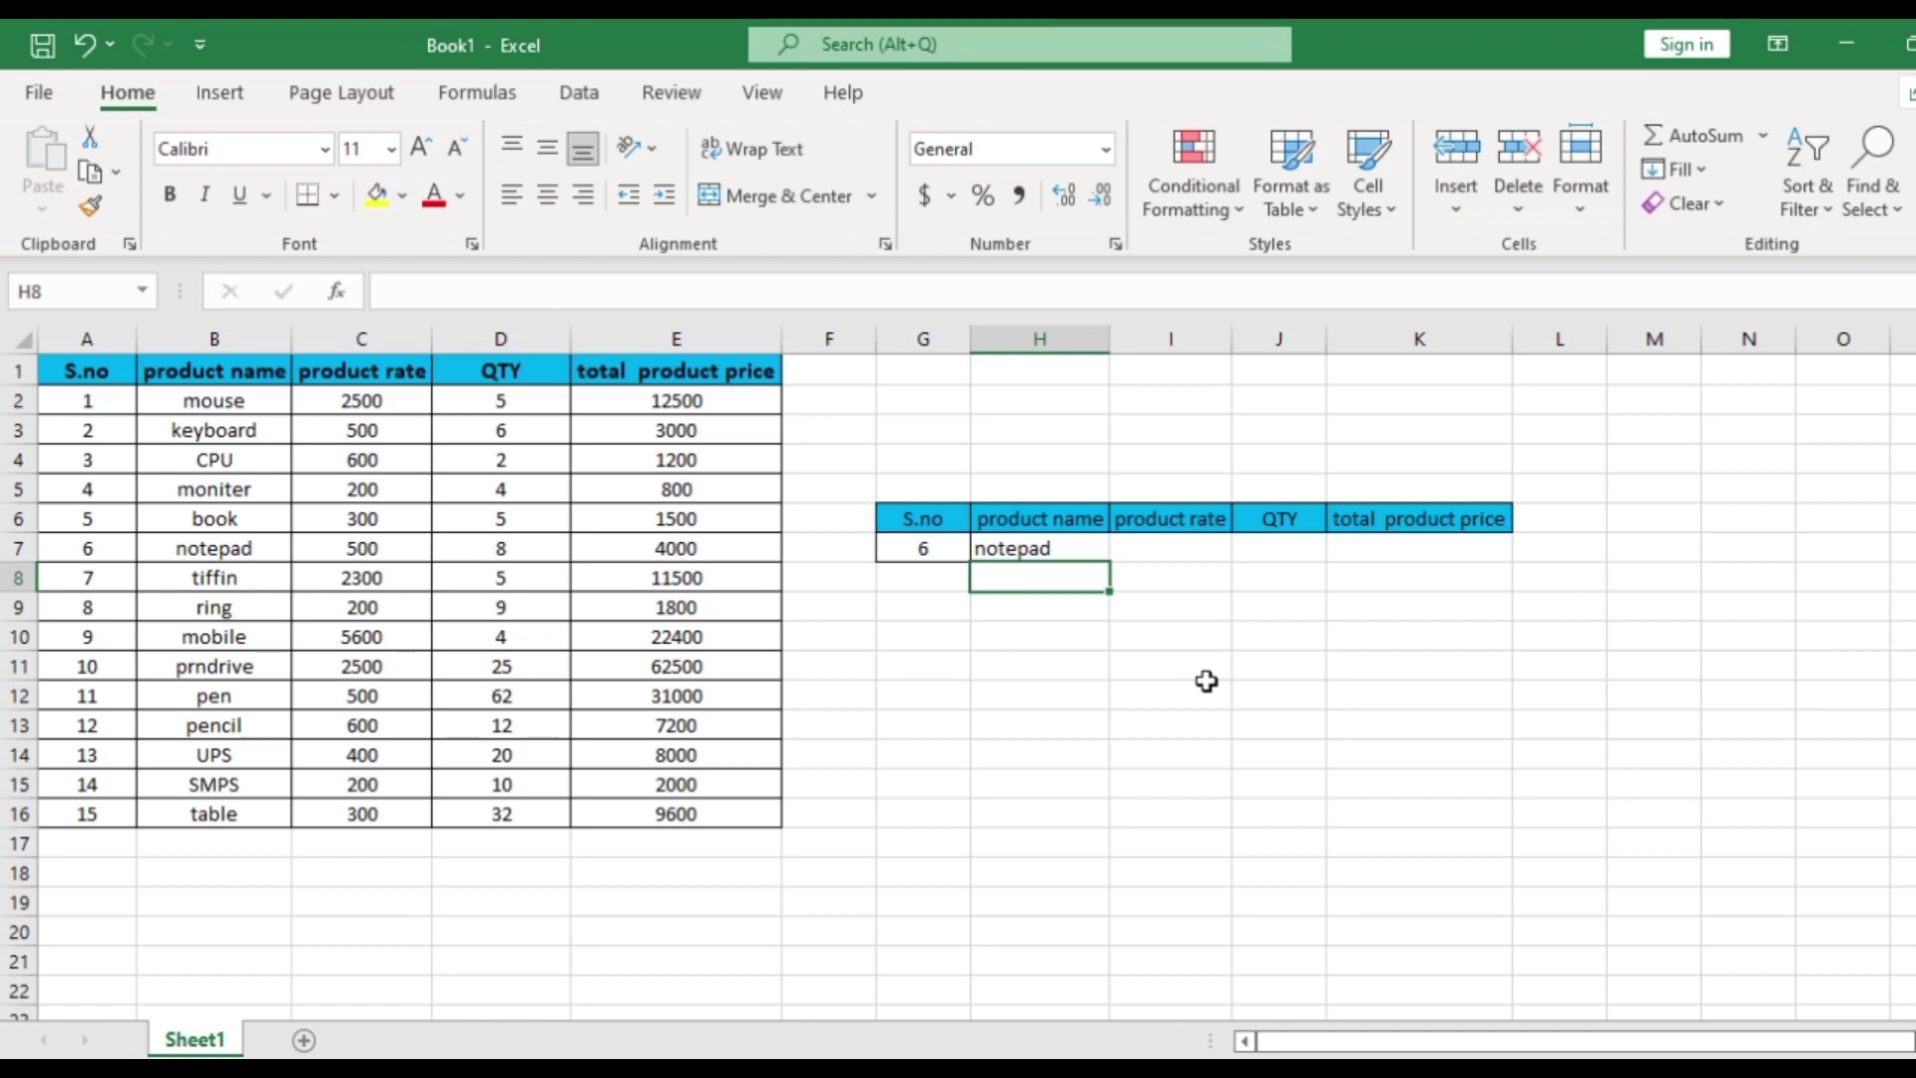
{"action": "key", "text": "Up"}
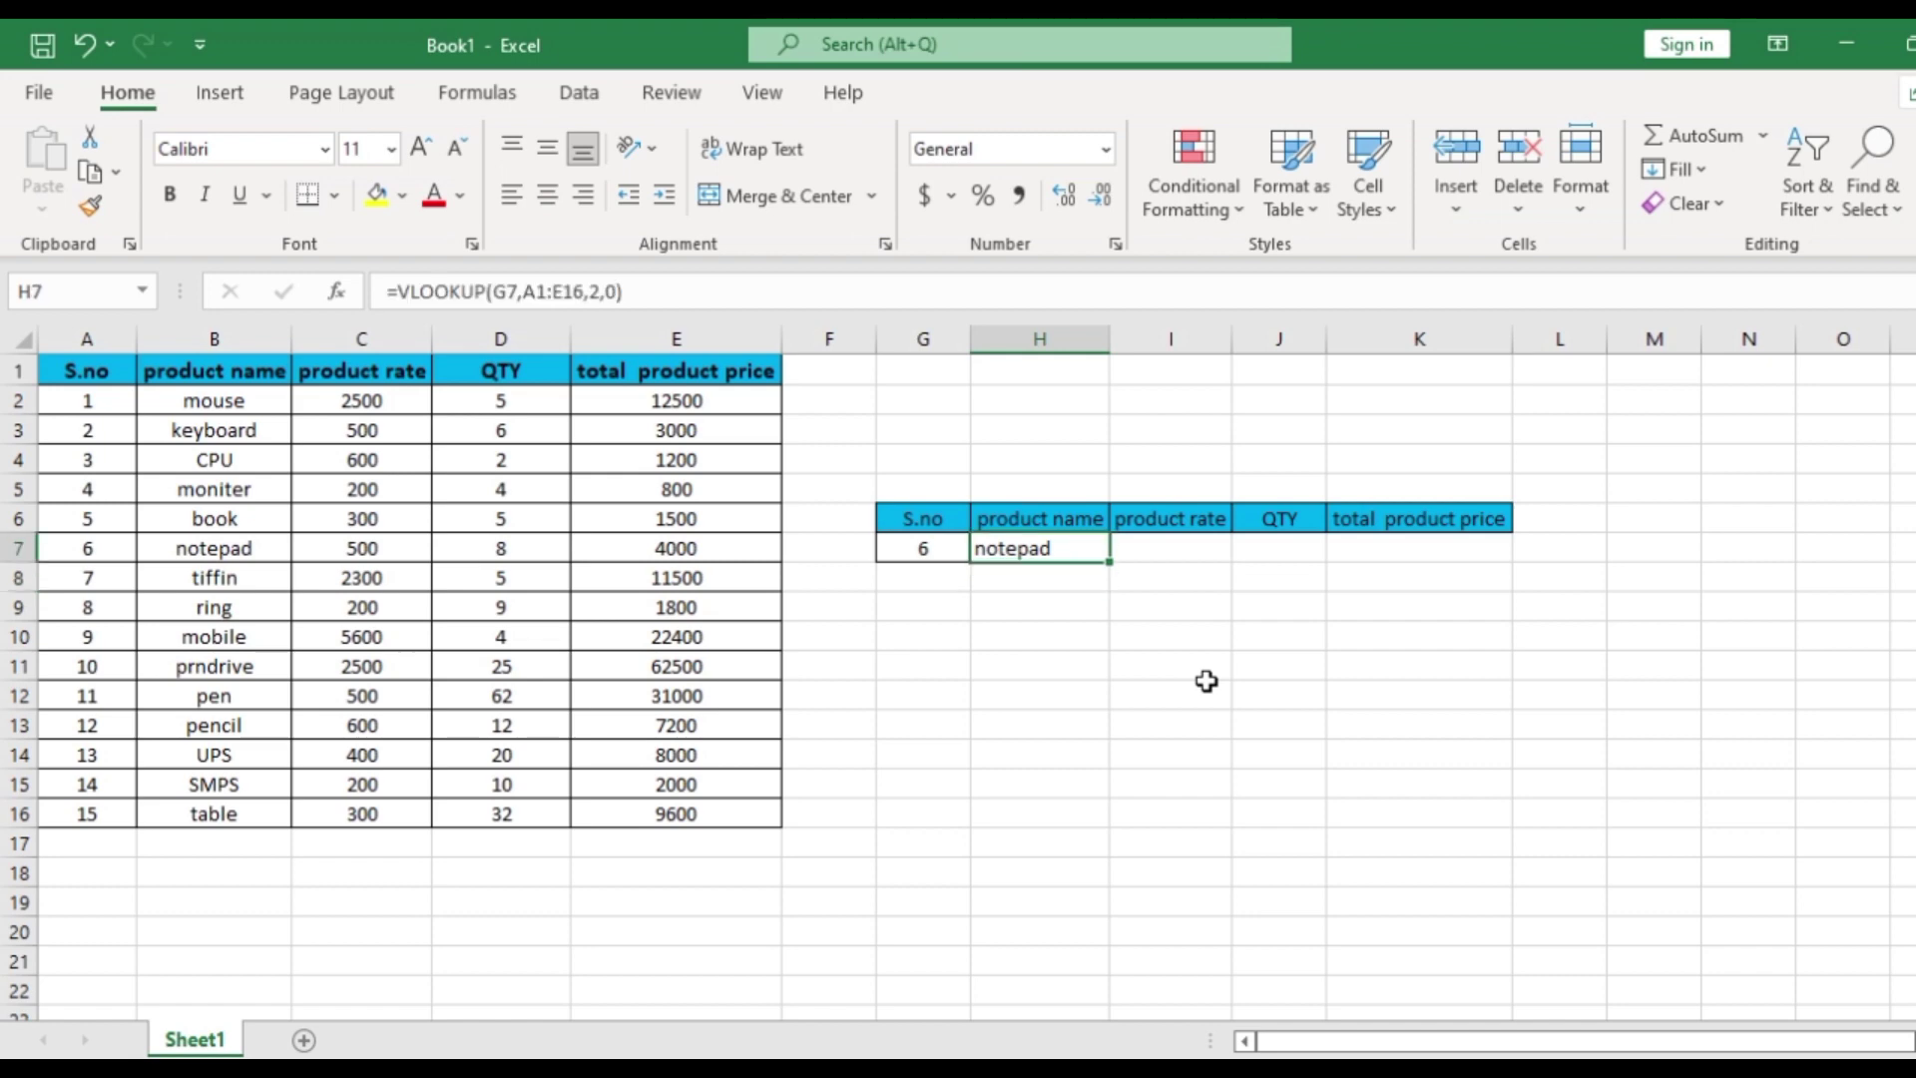
{"action": "left_click", "coordinate": [961, 692]}
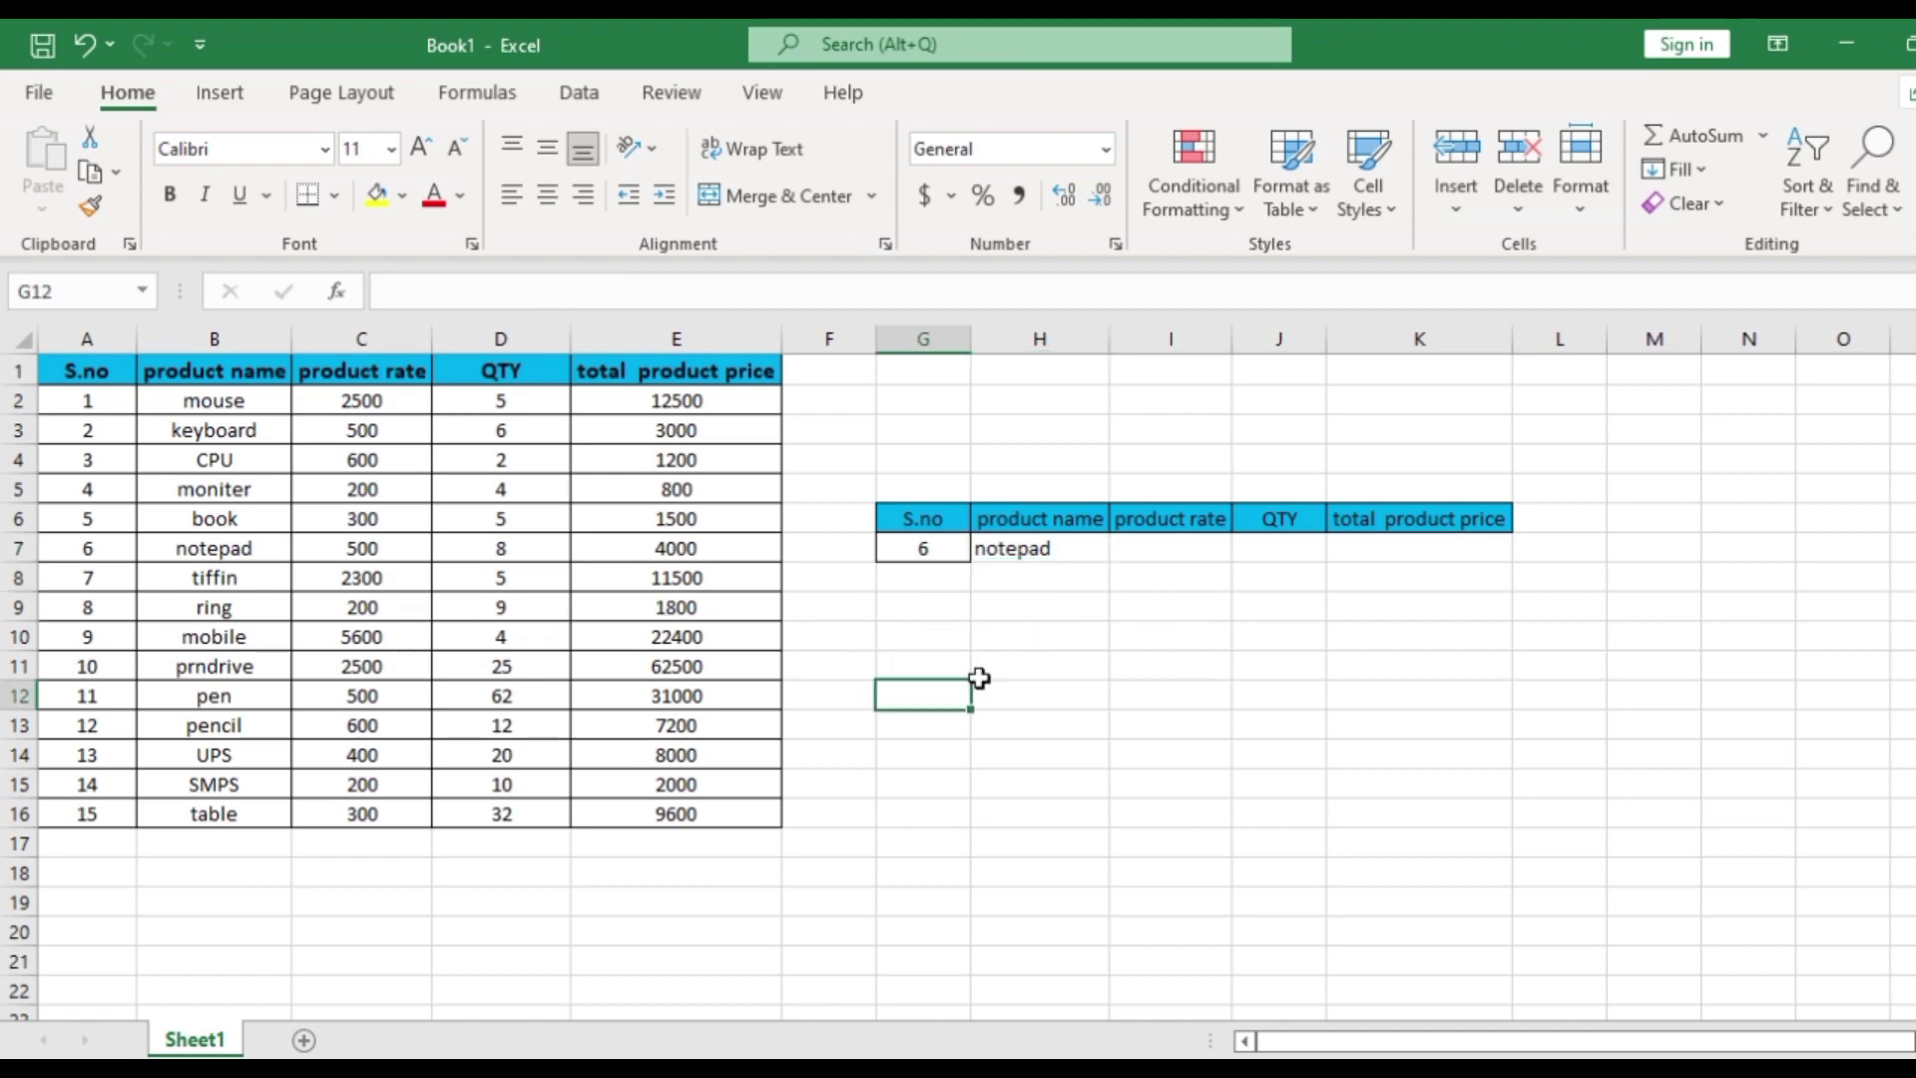
{"action": "left_click", "coordinate": [1185, 555]}
{"action": "left_click", "coordinate": [1289, 548]}
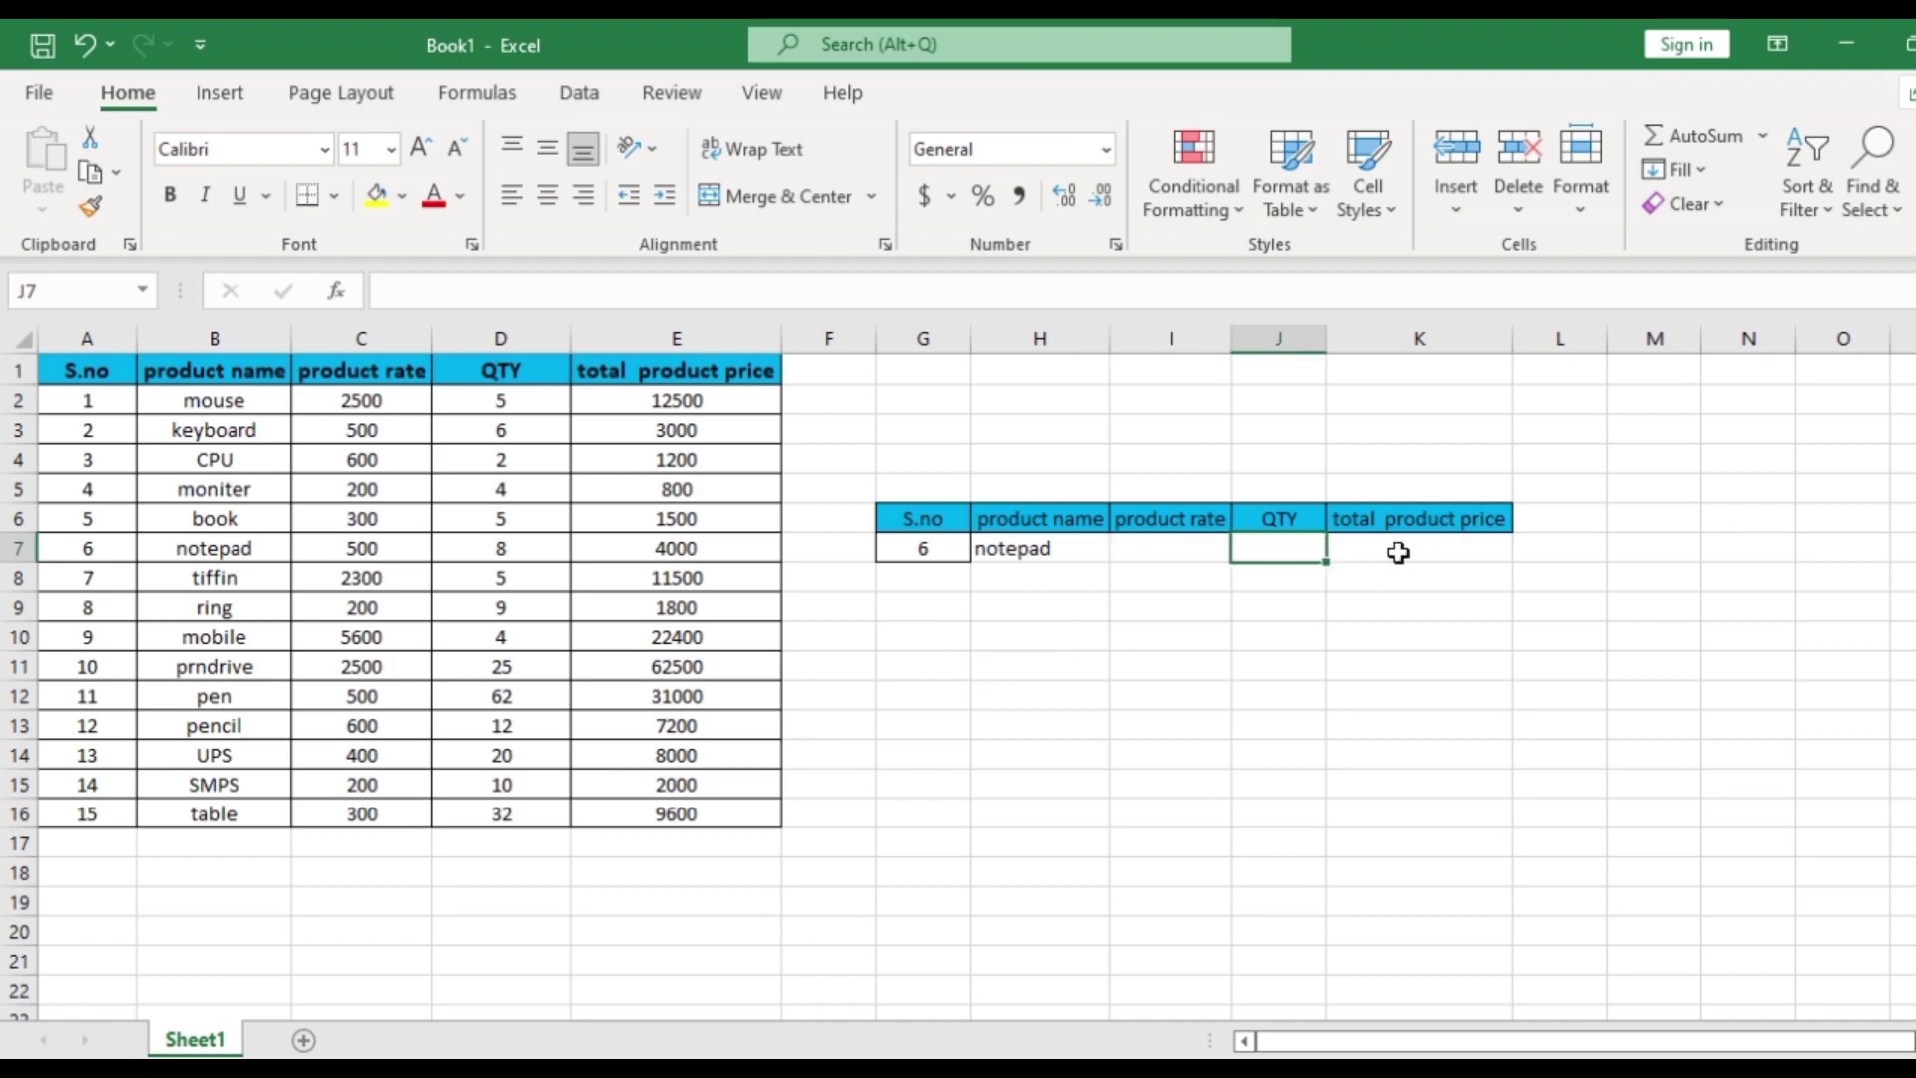
{"action": "left_click", "coordinate": [1399, 552]}
{"action": "left_click", "coordinate": [1041, 548]}
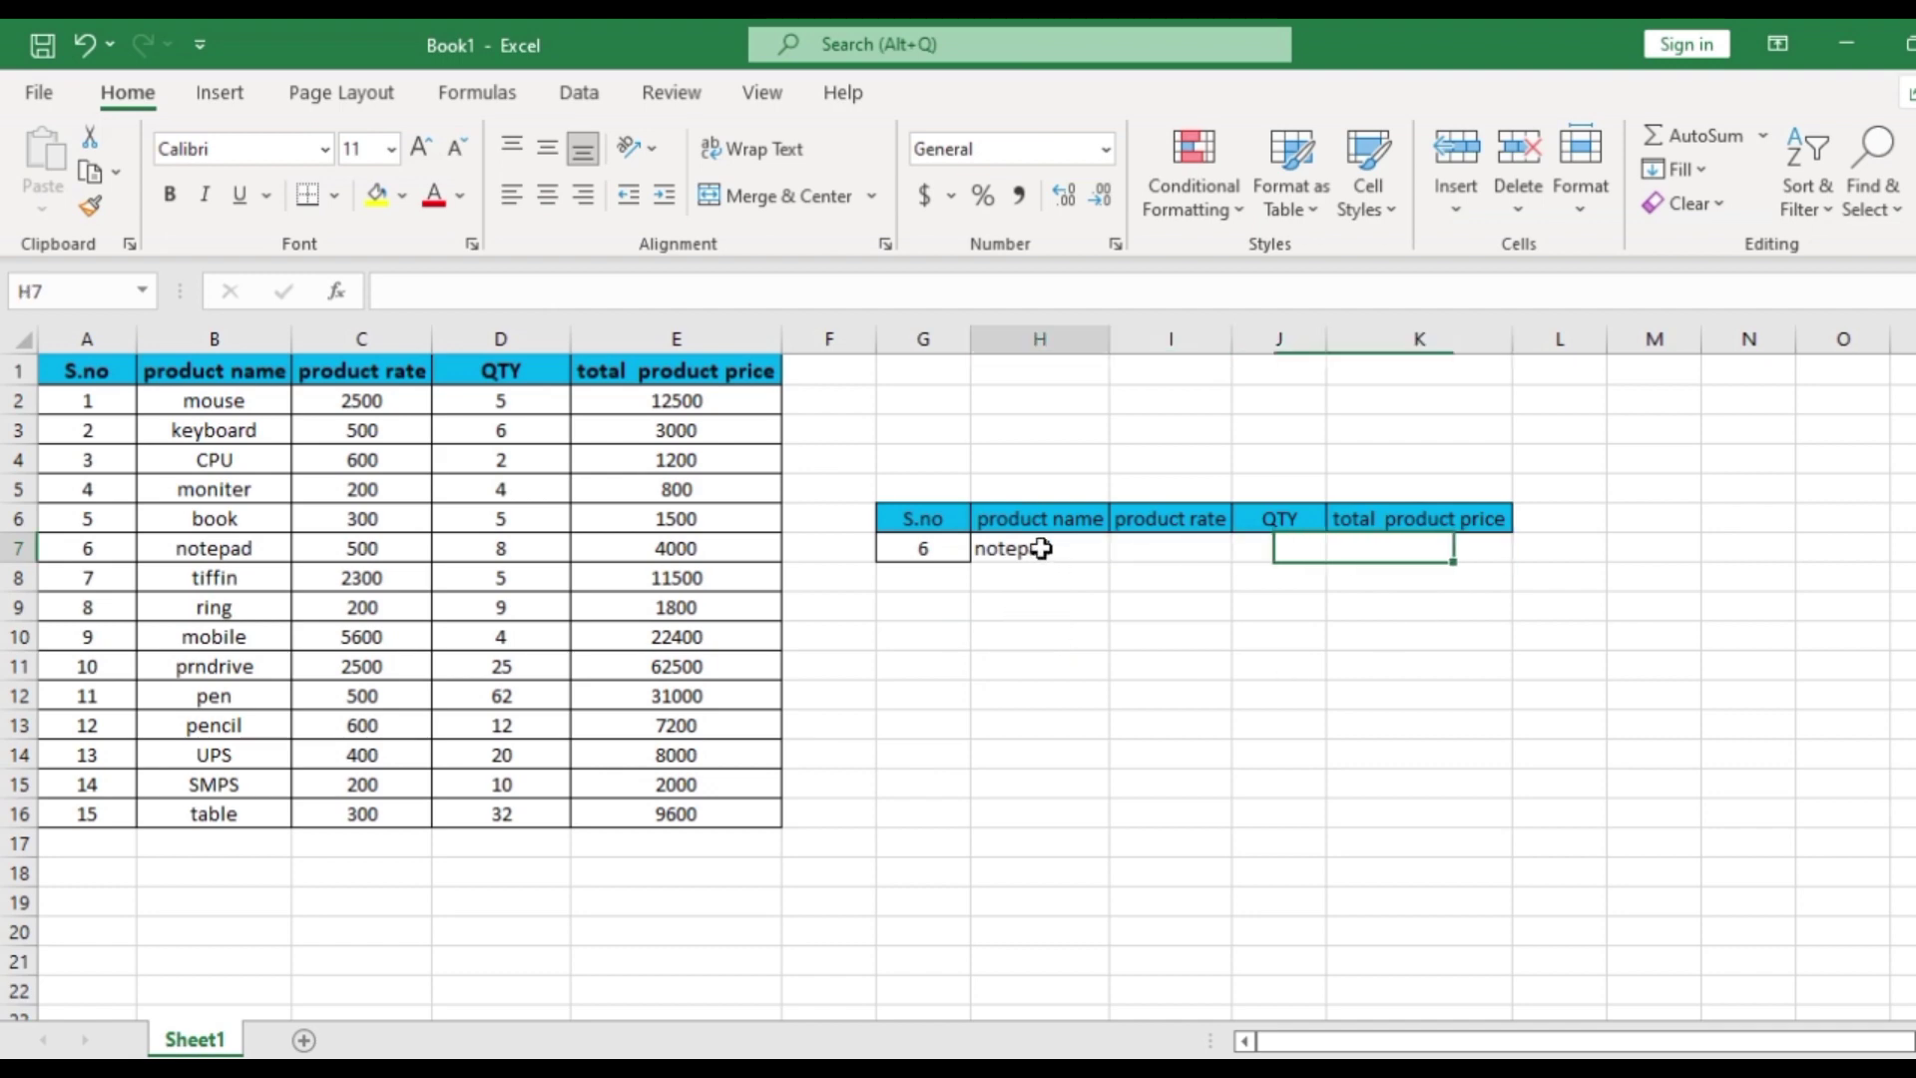
{"action": "left_click_drag", "start_coordinate": [1109, 562], "coordinate": [1452, 584]}
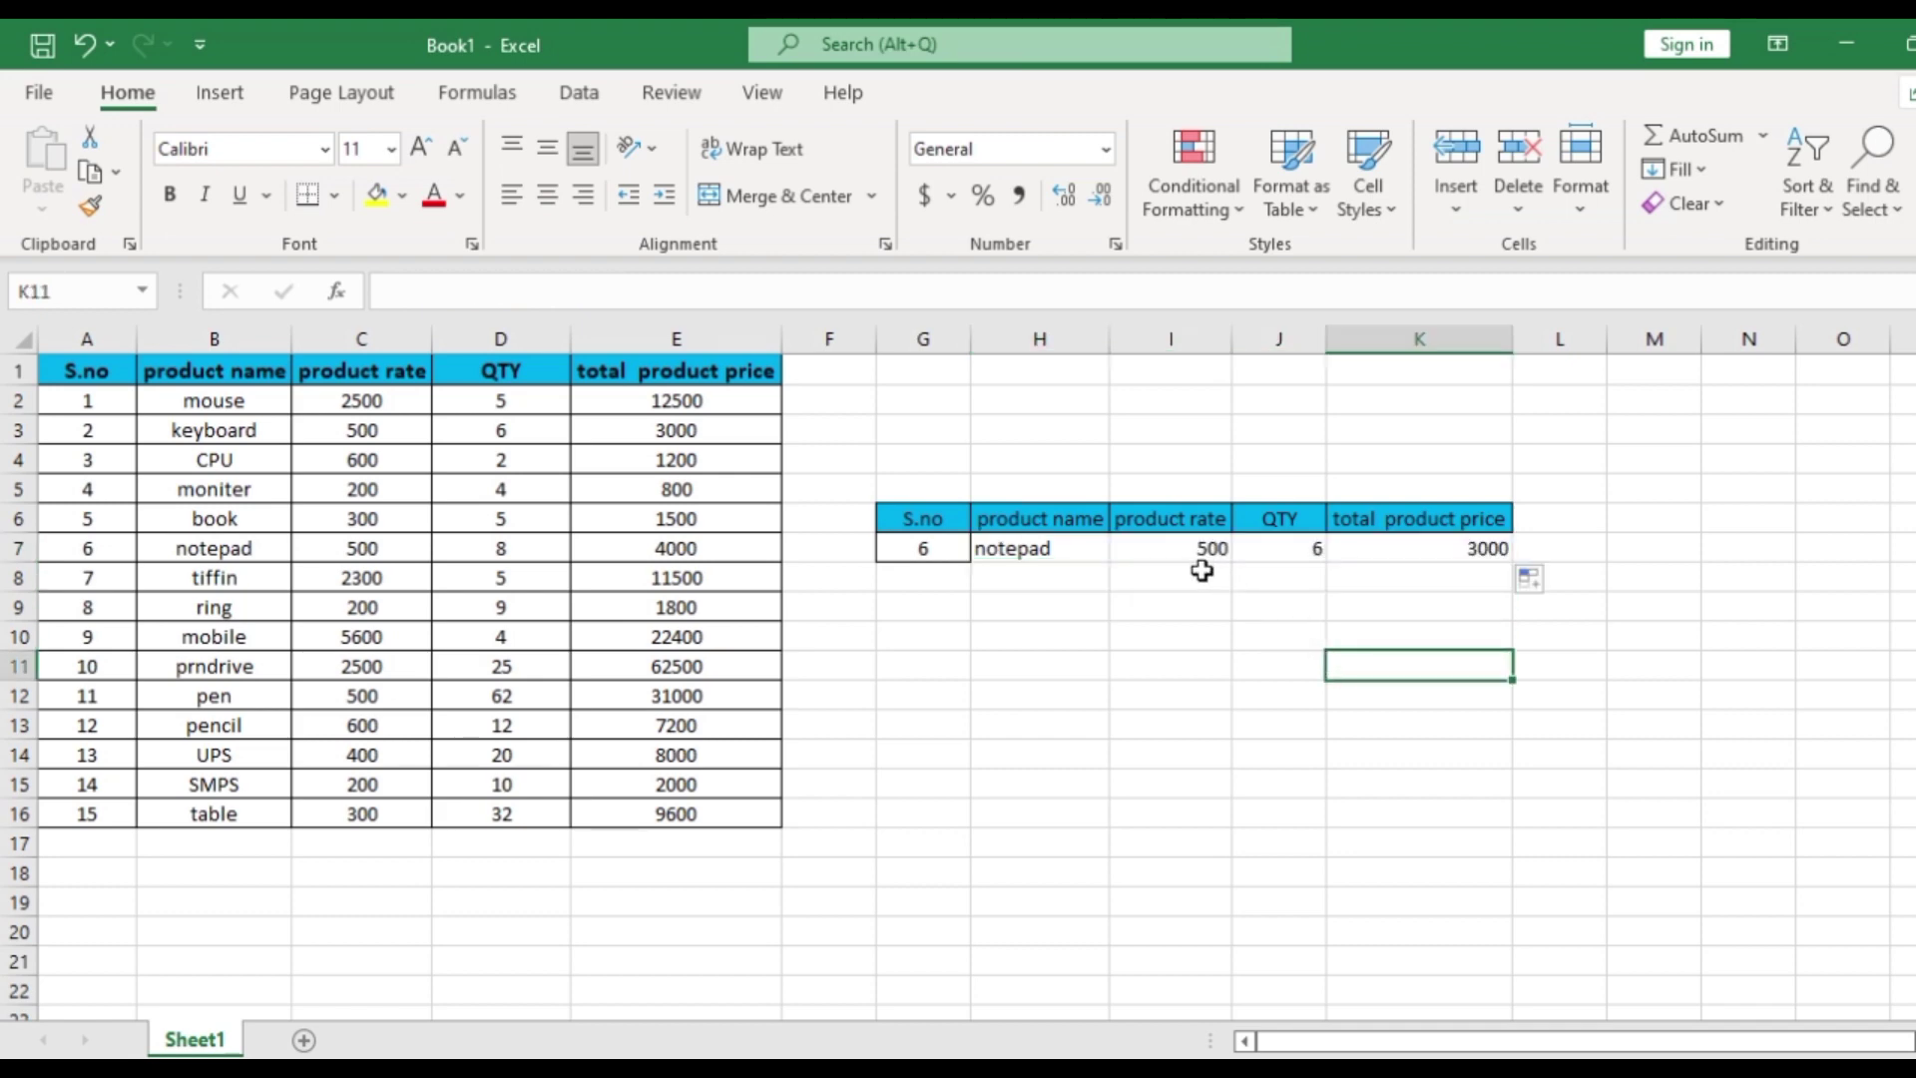
{"action": "left_click_drag", "start_coordinate": [1157, 549], "coordinate": [1471, 551]}
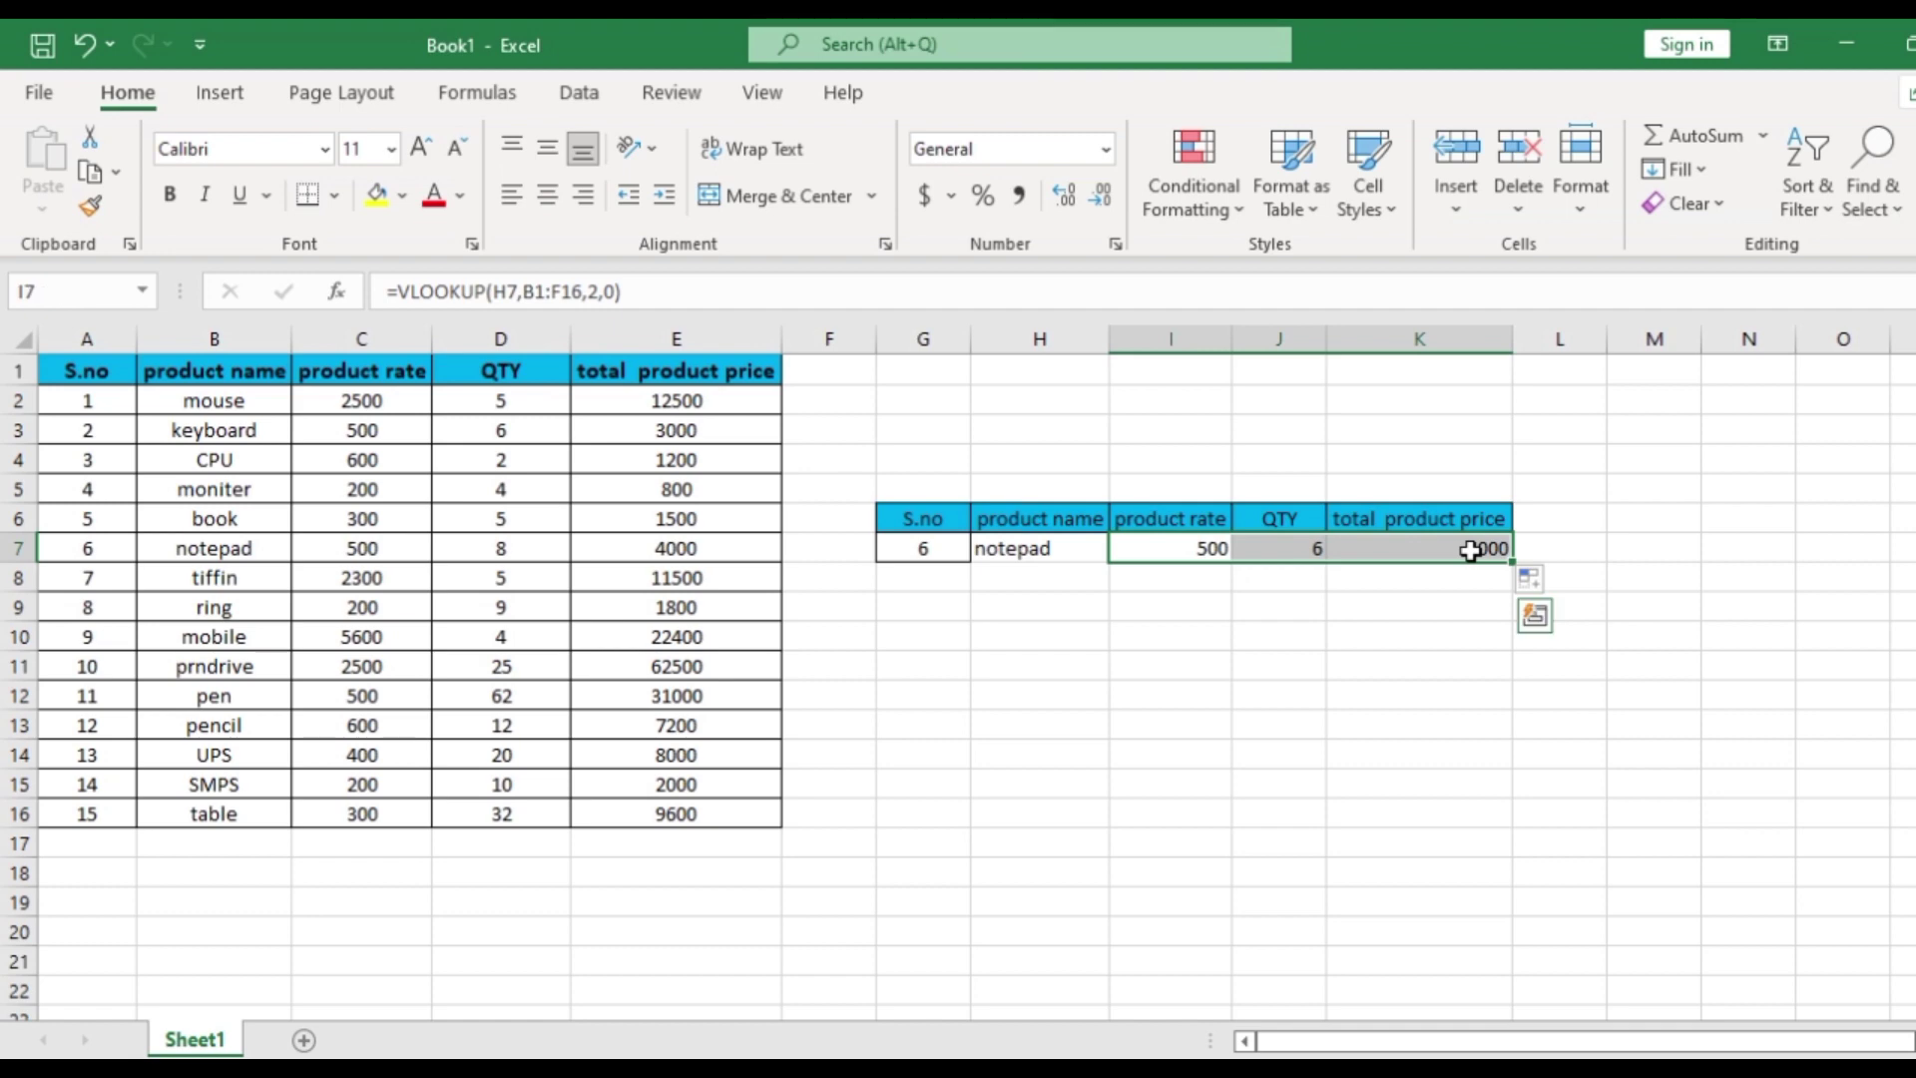
{"action": "key", "text": "Delete"}
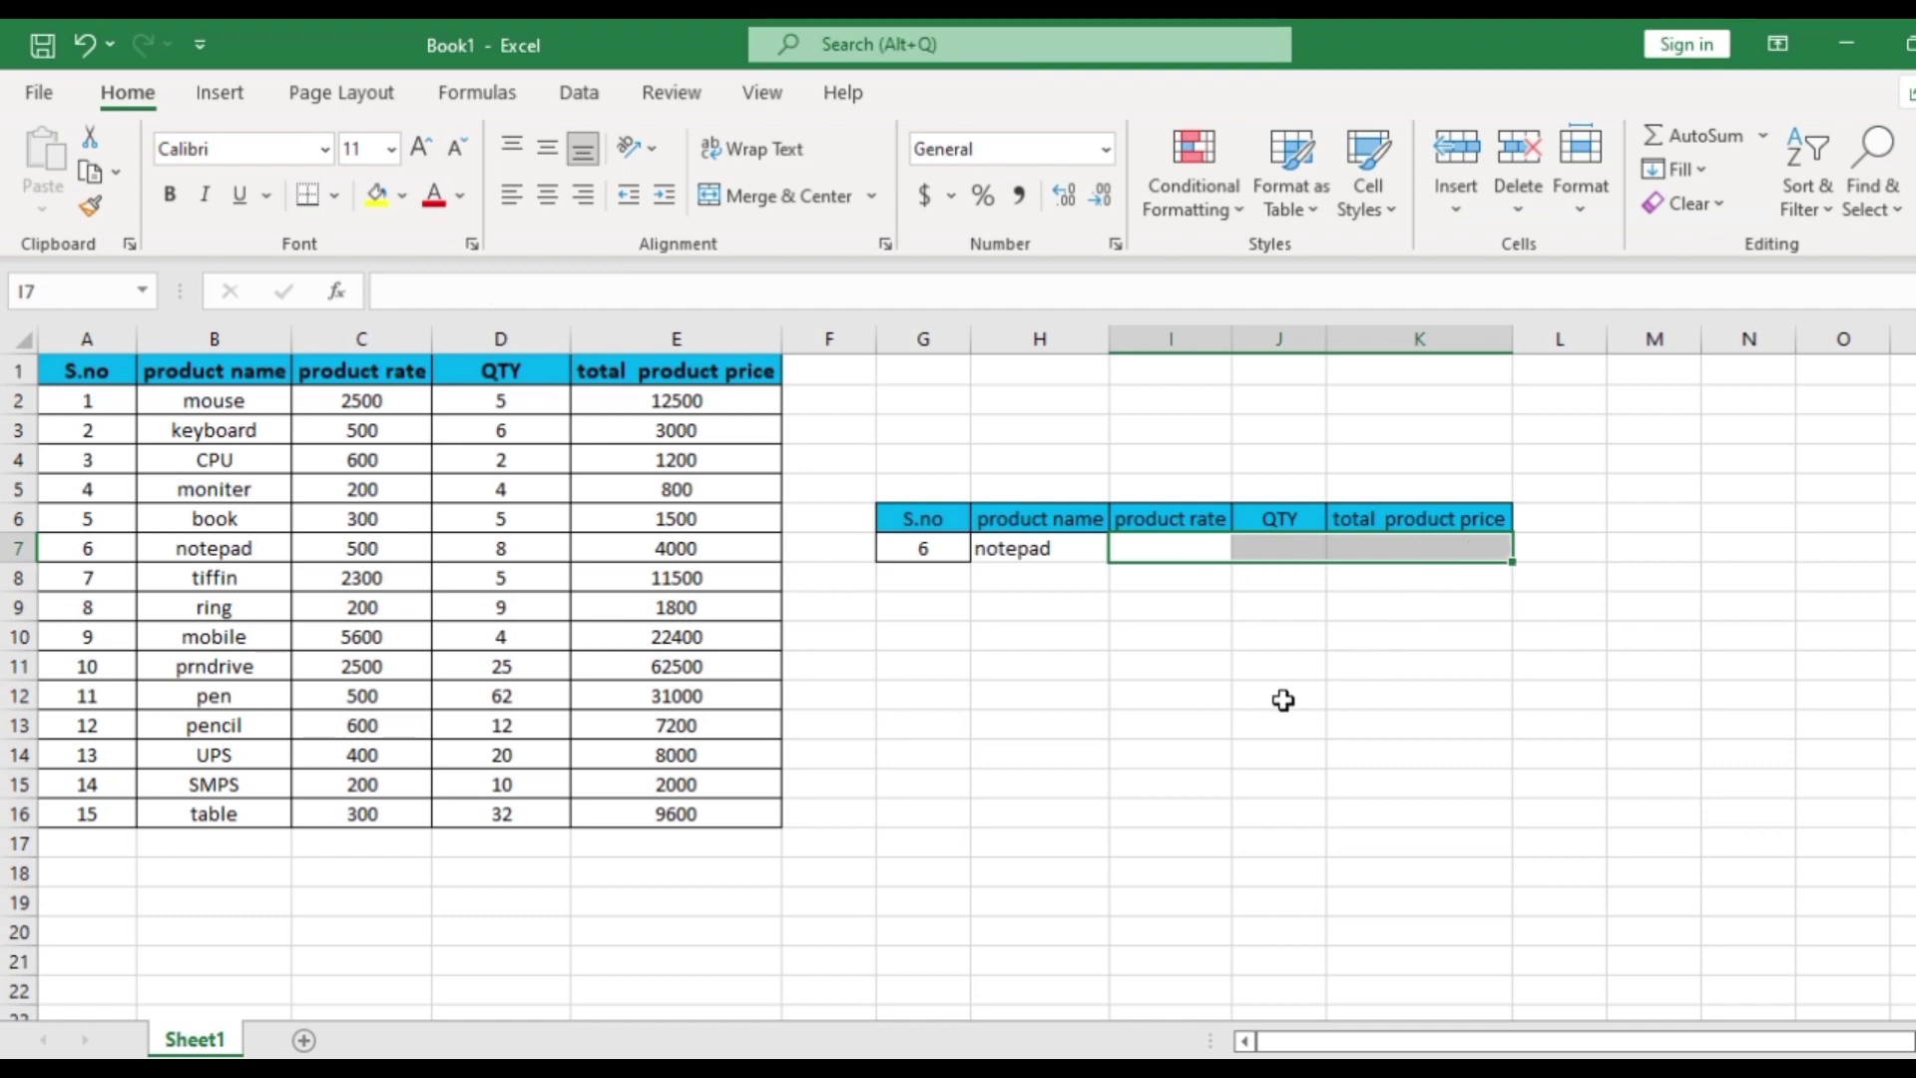
{"action": "left_click", "coordinate": [1137, 701]}
{"action": "left_click", "coordinate": [1010, 557]}
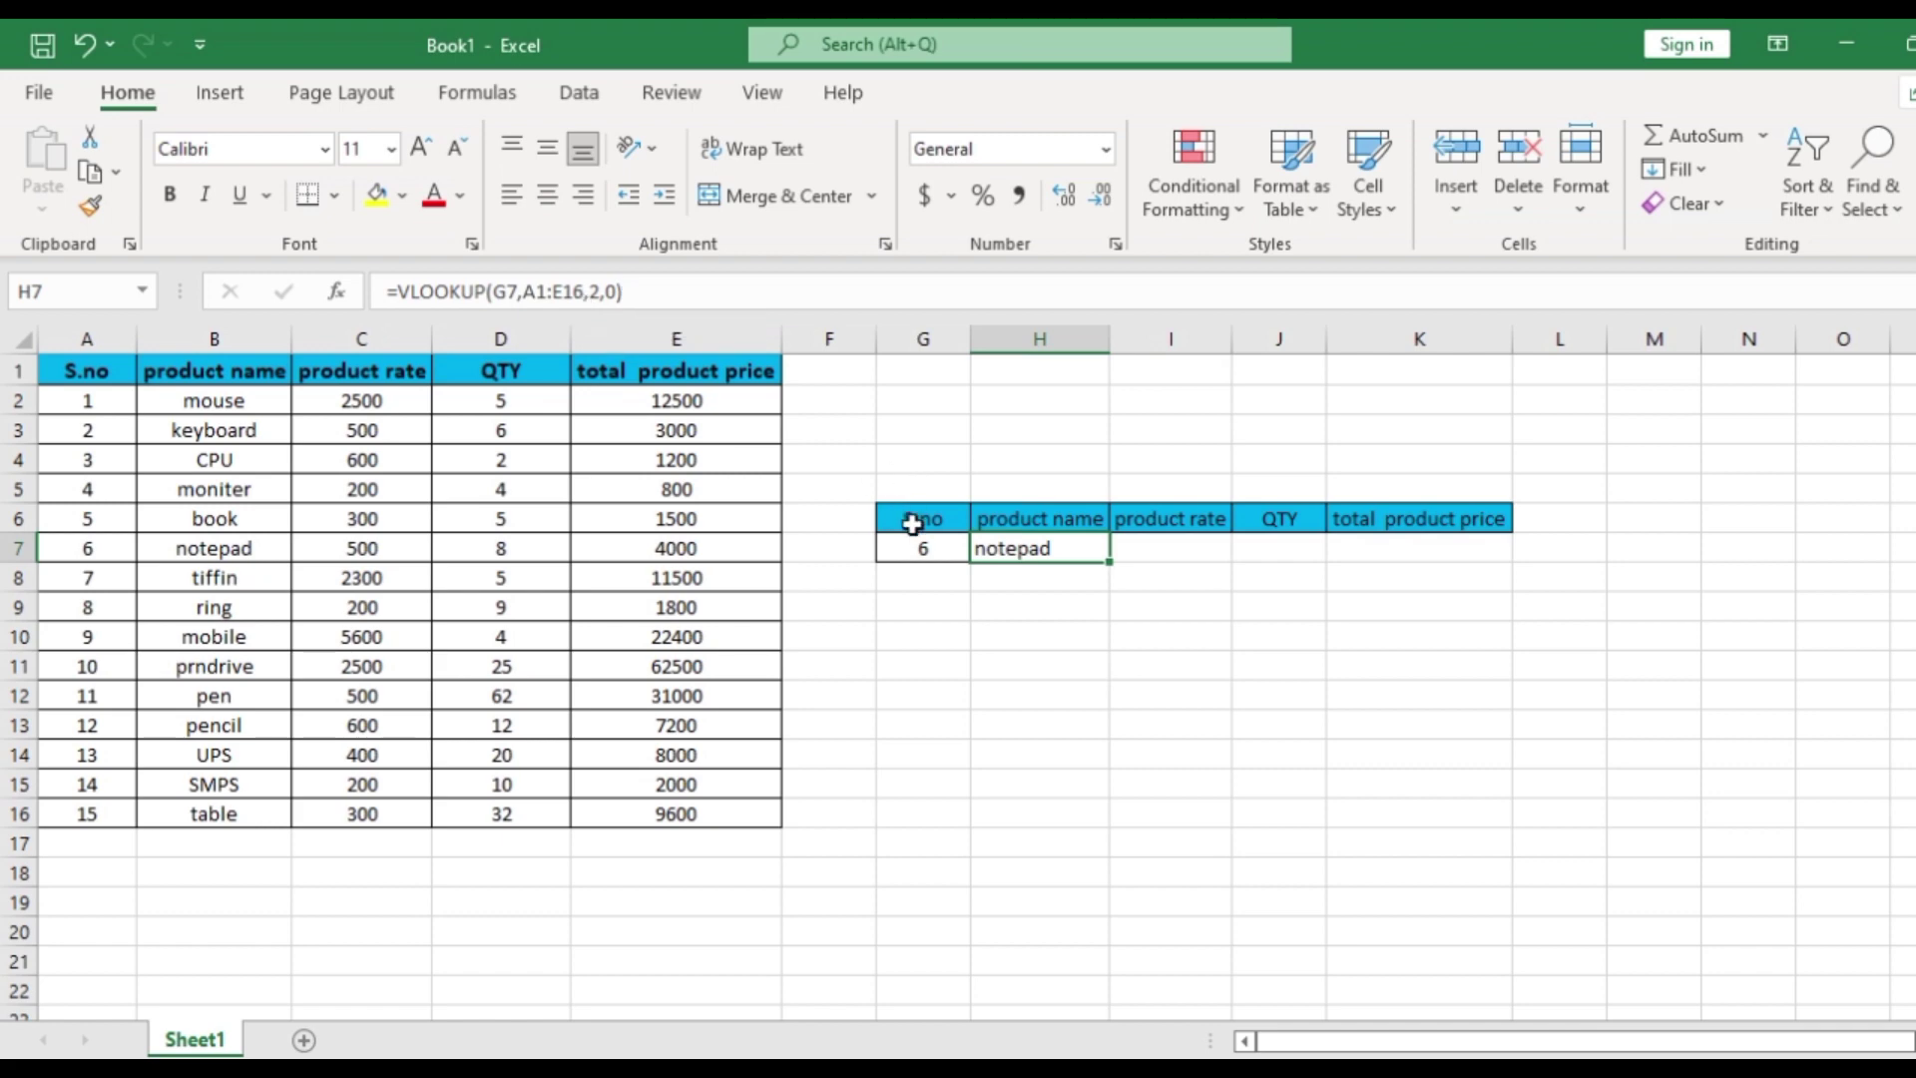
Step: Replace H7's fixed column number 2 with MATCH(H6,A1:E1,0) inside the VLOOKUP formula
{"action": "key", "text": "F2"}
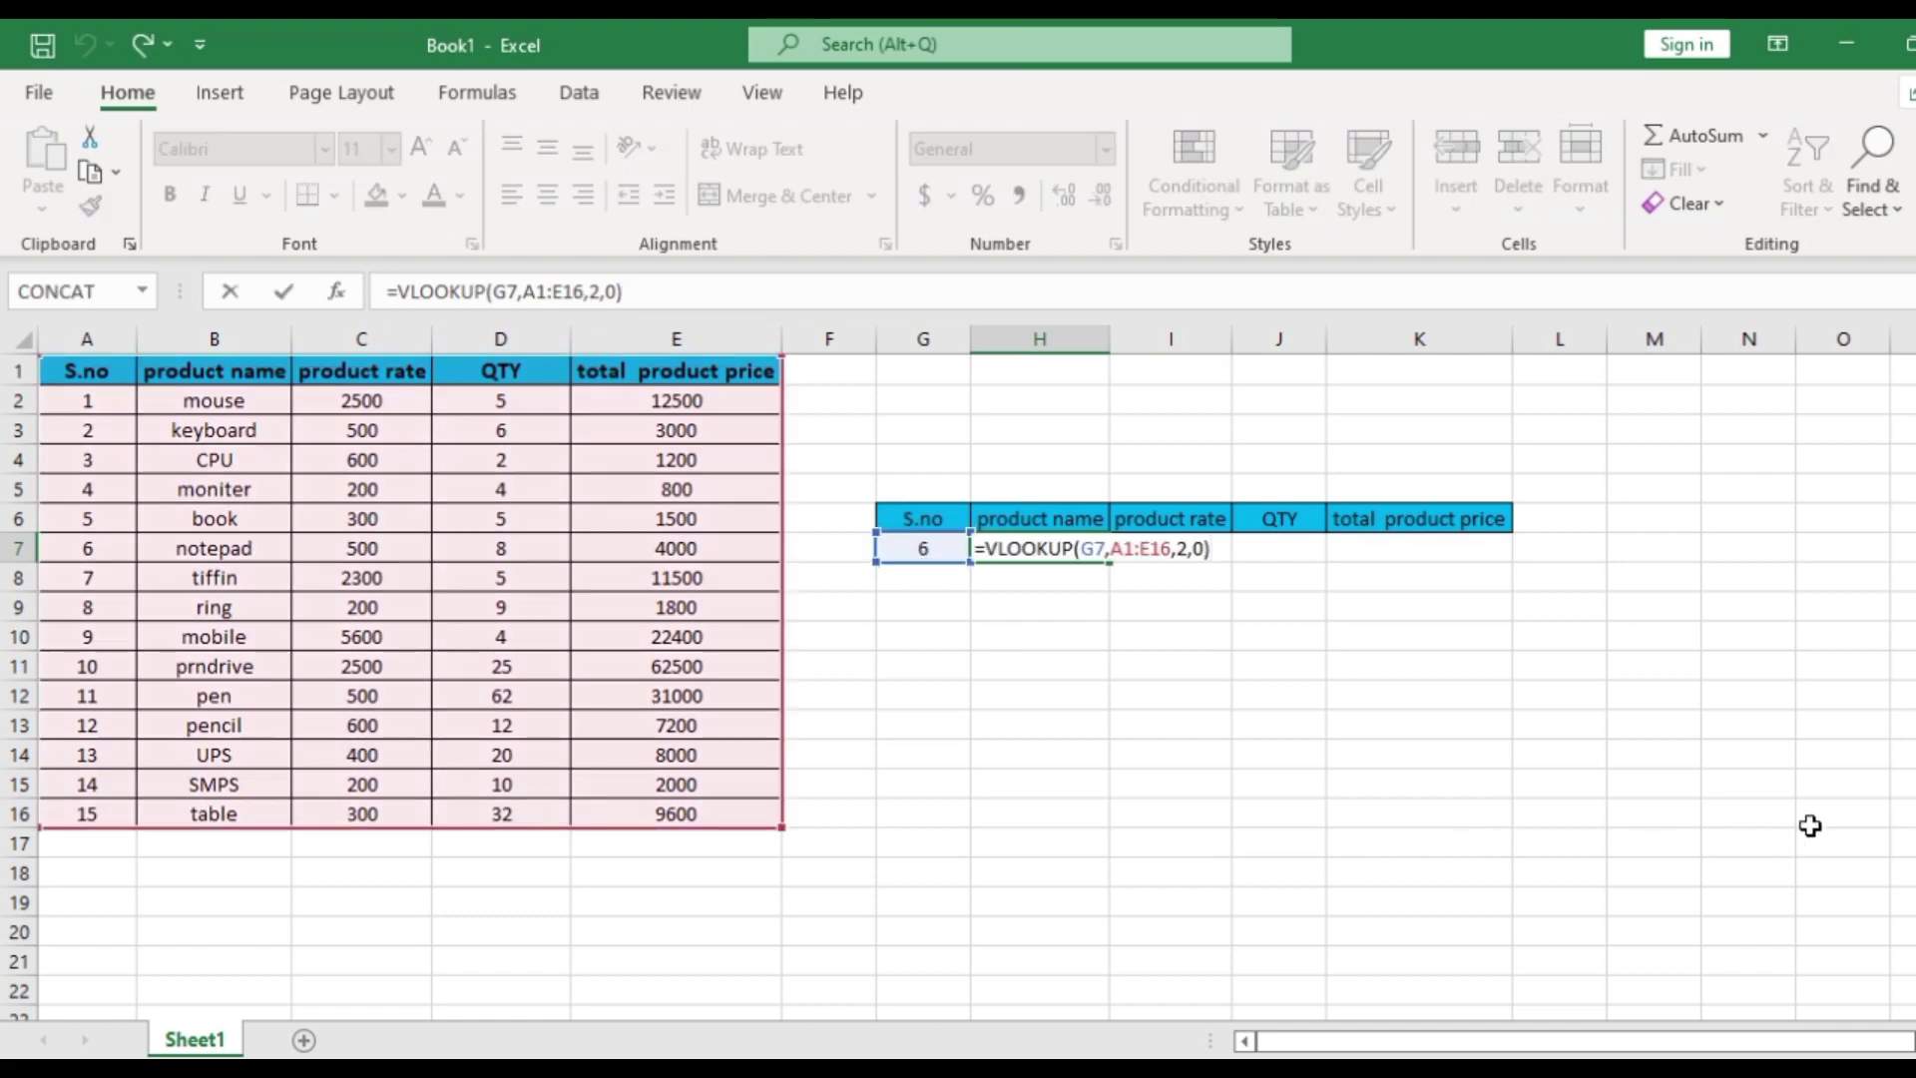
{"action": "key", "text": "BackSpace"}
{"action": "key", "text": "BackSpace"}
{"action": "key", "text": "BackSpace"}
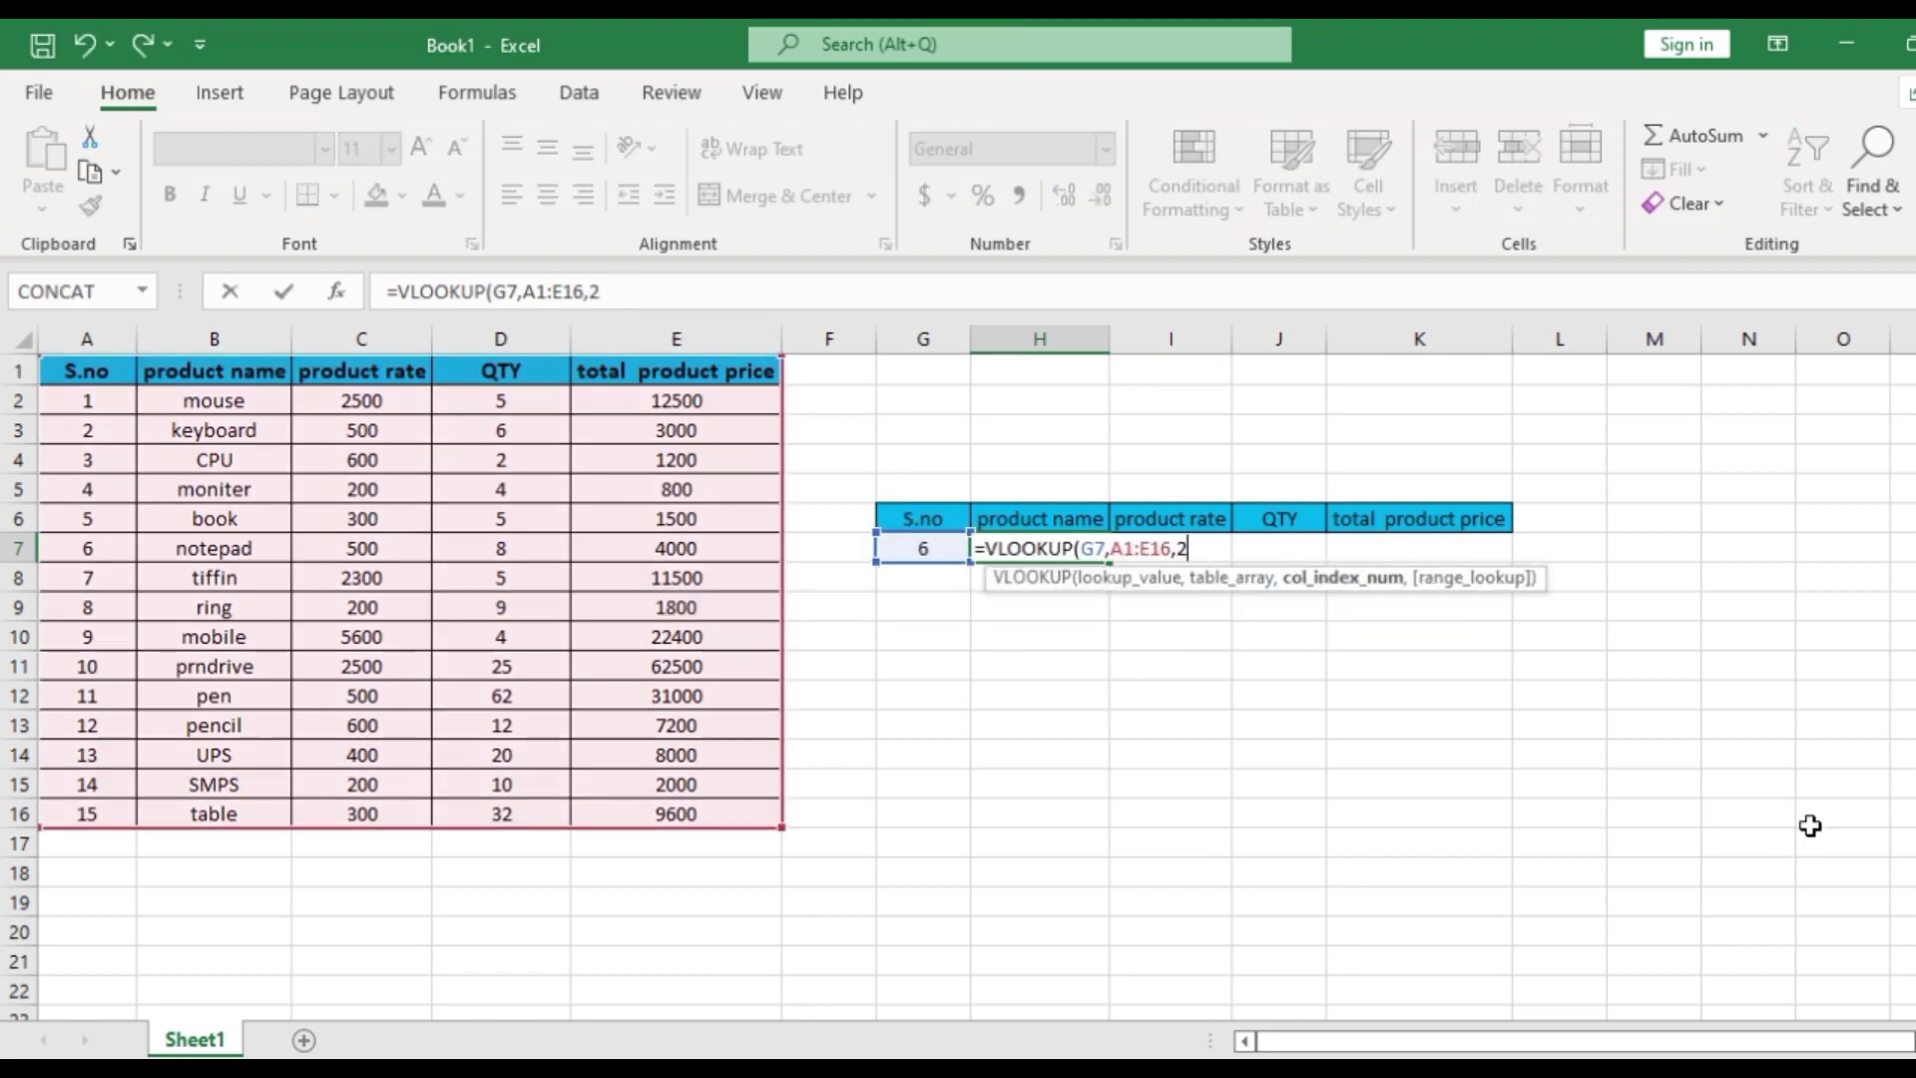
{"action": "key", "text": "BackSpace"}
{"action": "type", "text": "mat"}
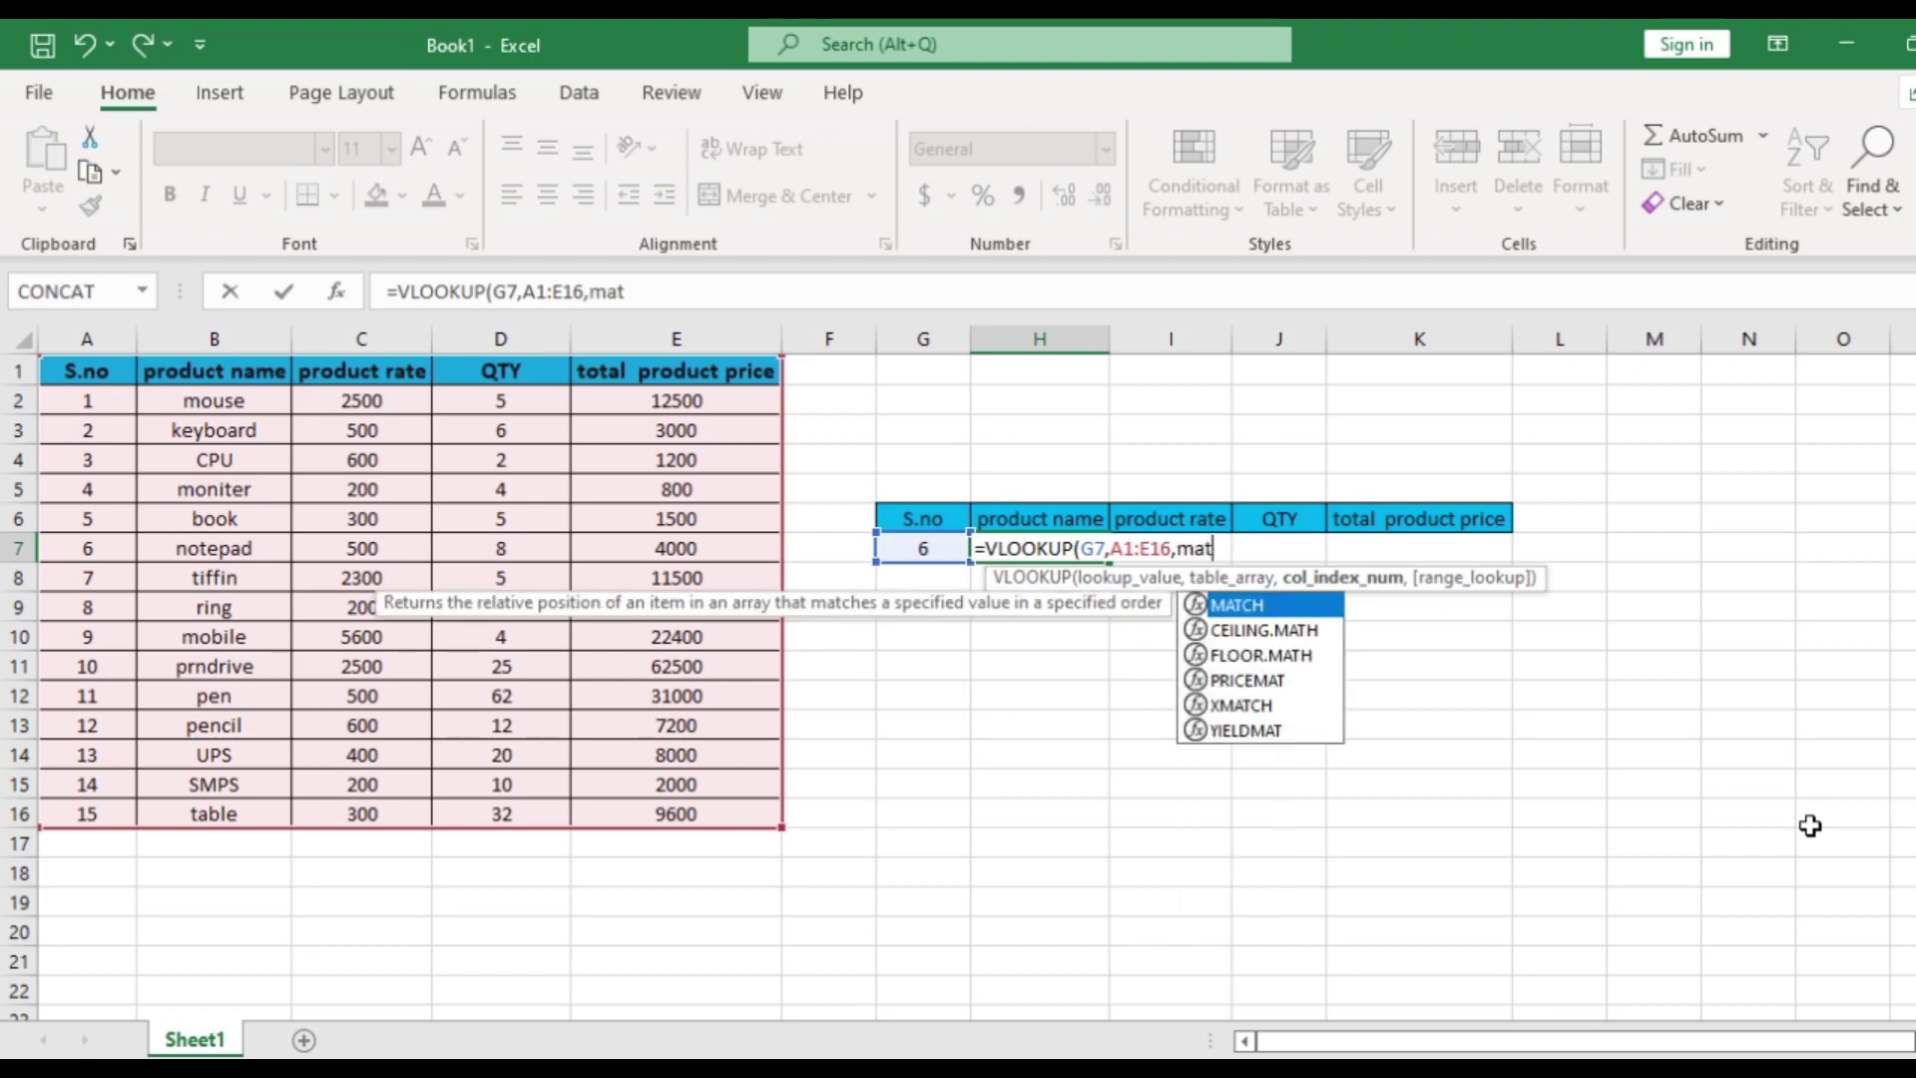
{"action": "type", "text": "c"}
{"action": "key", "text": "Tab"}
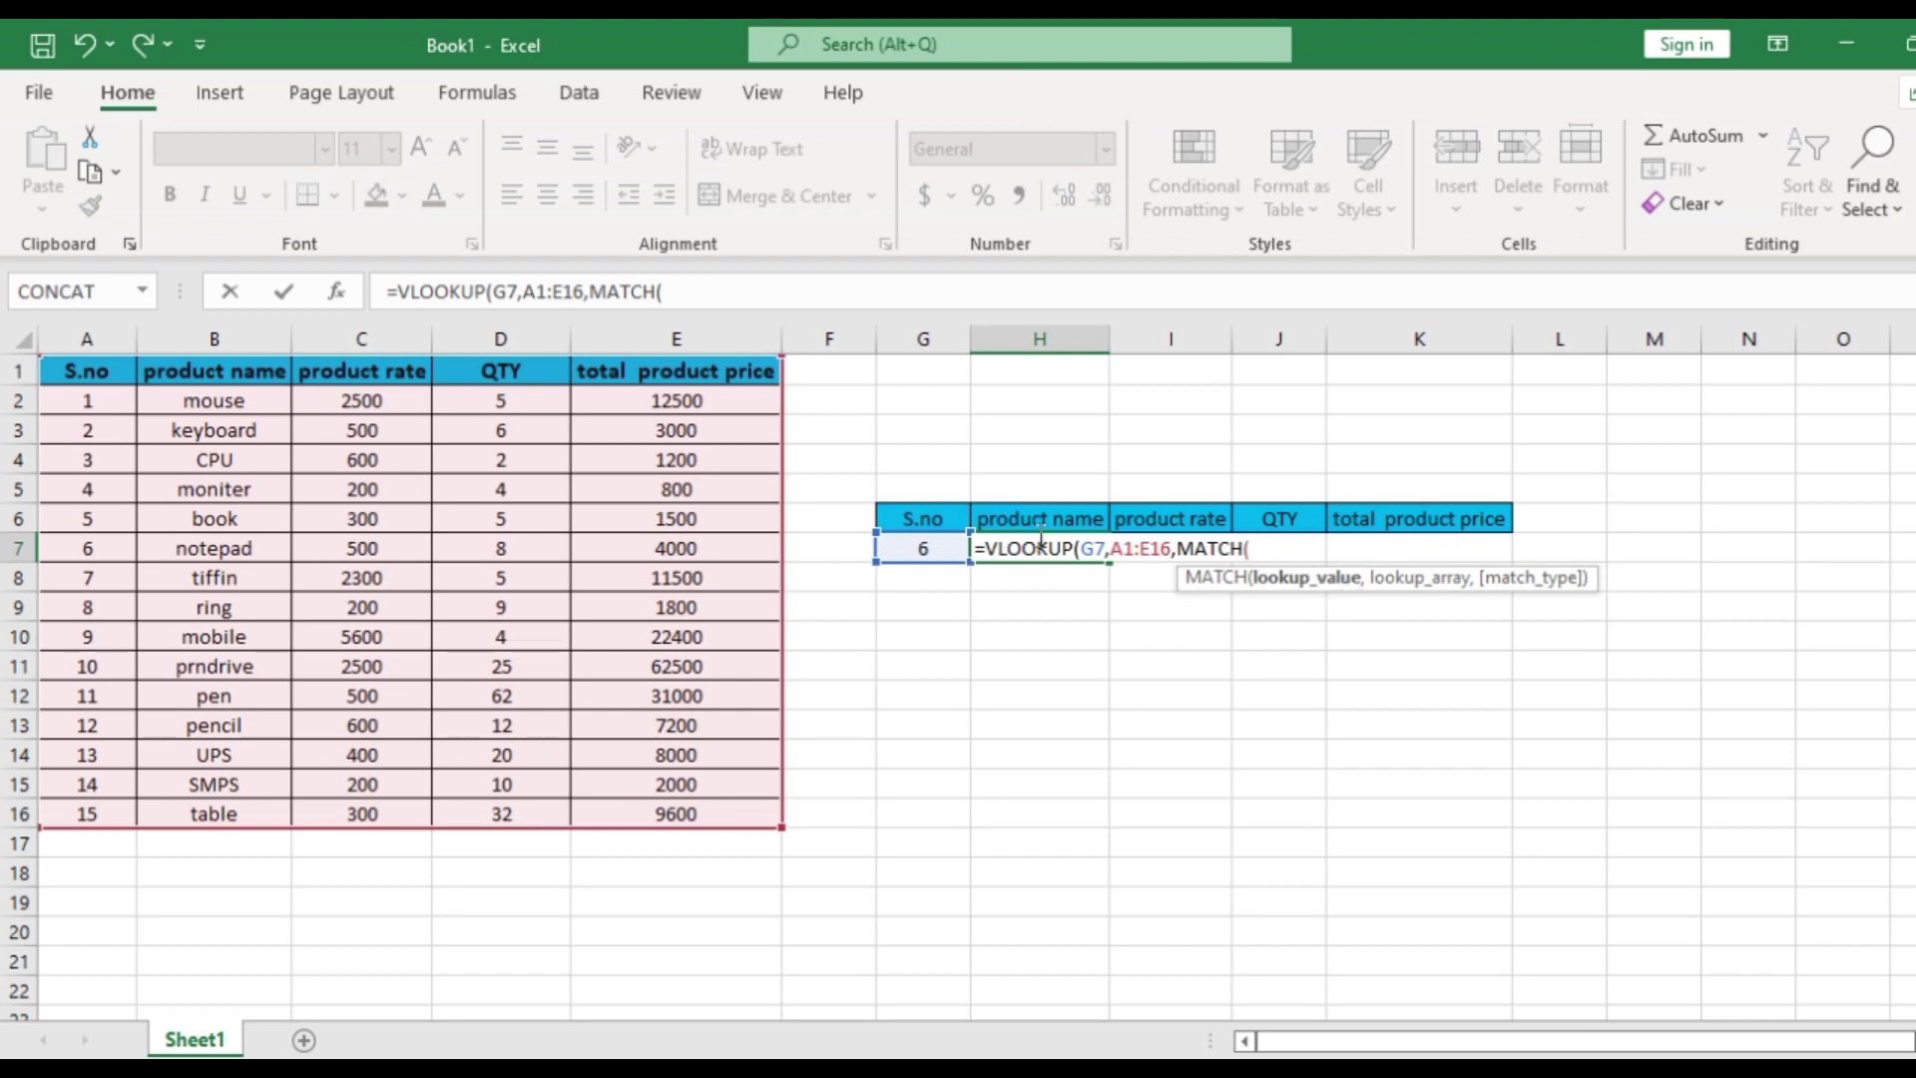
{"action": "left_click", "coordinate": [1075, 519]}
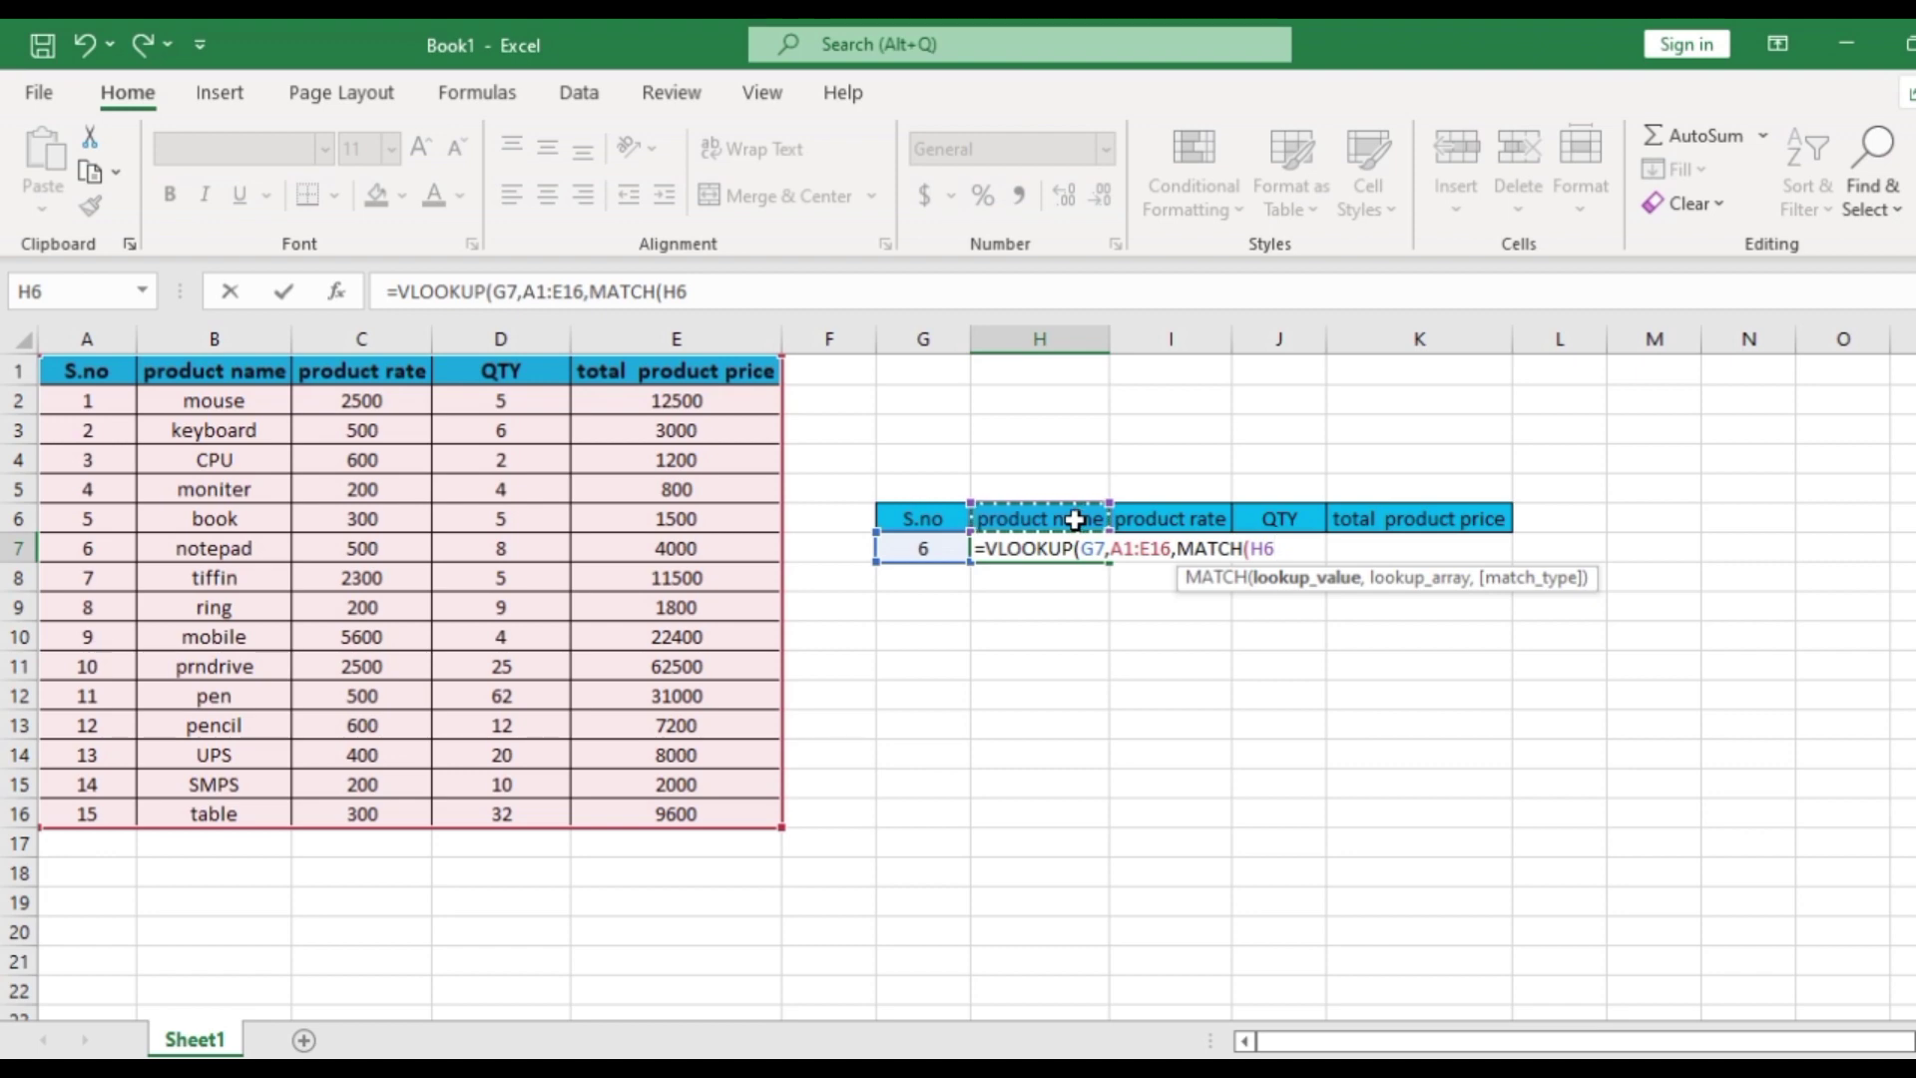
{"action": "type", "text": ","}
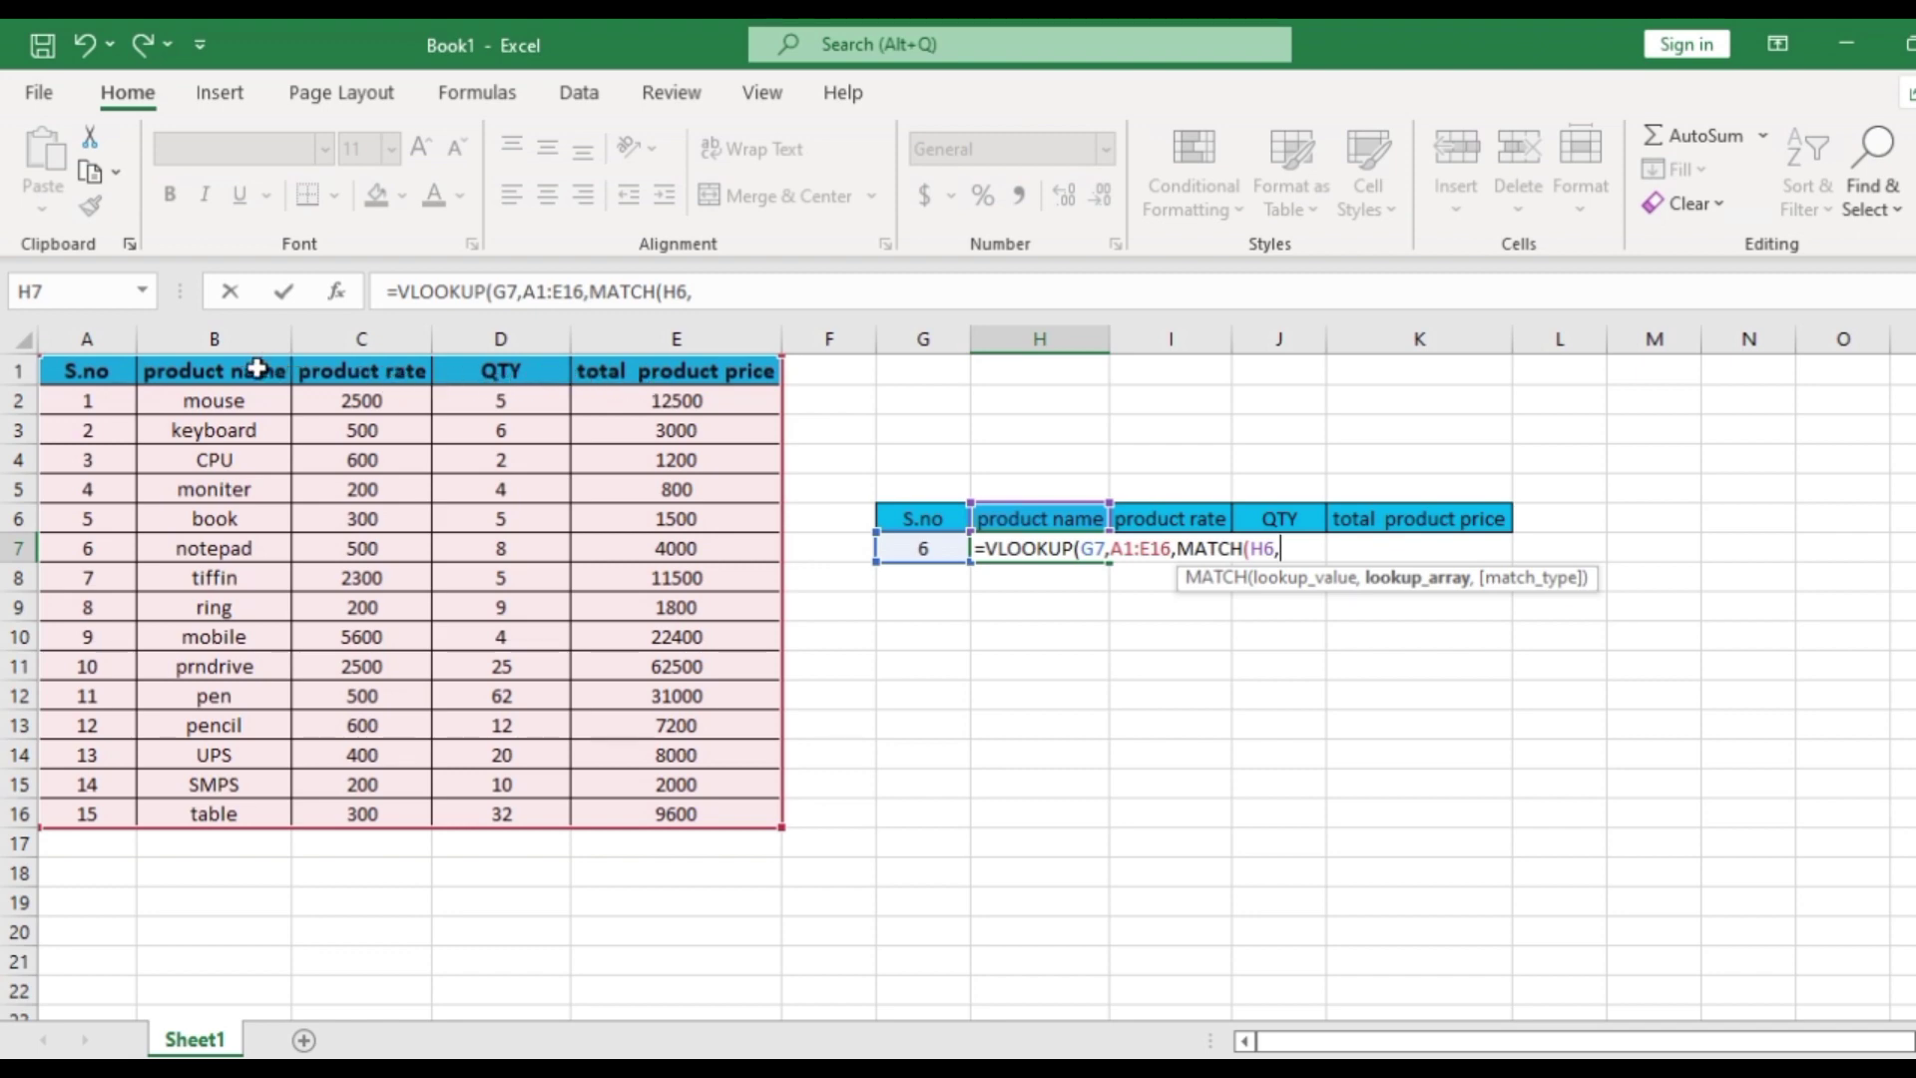
{"action": "left_click_drag", "start_coordinate": [86, 372], "coordinate": [733, 371]}
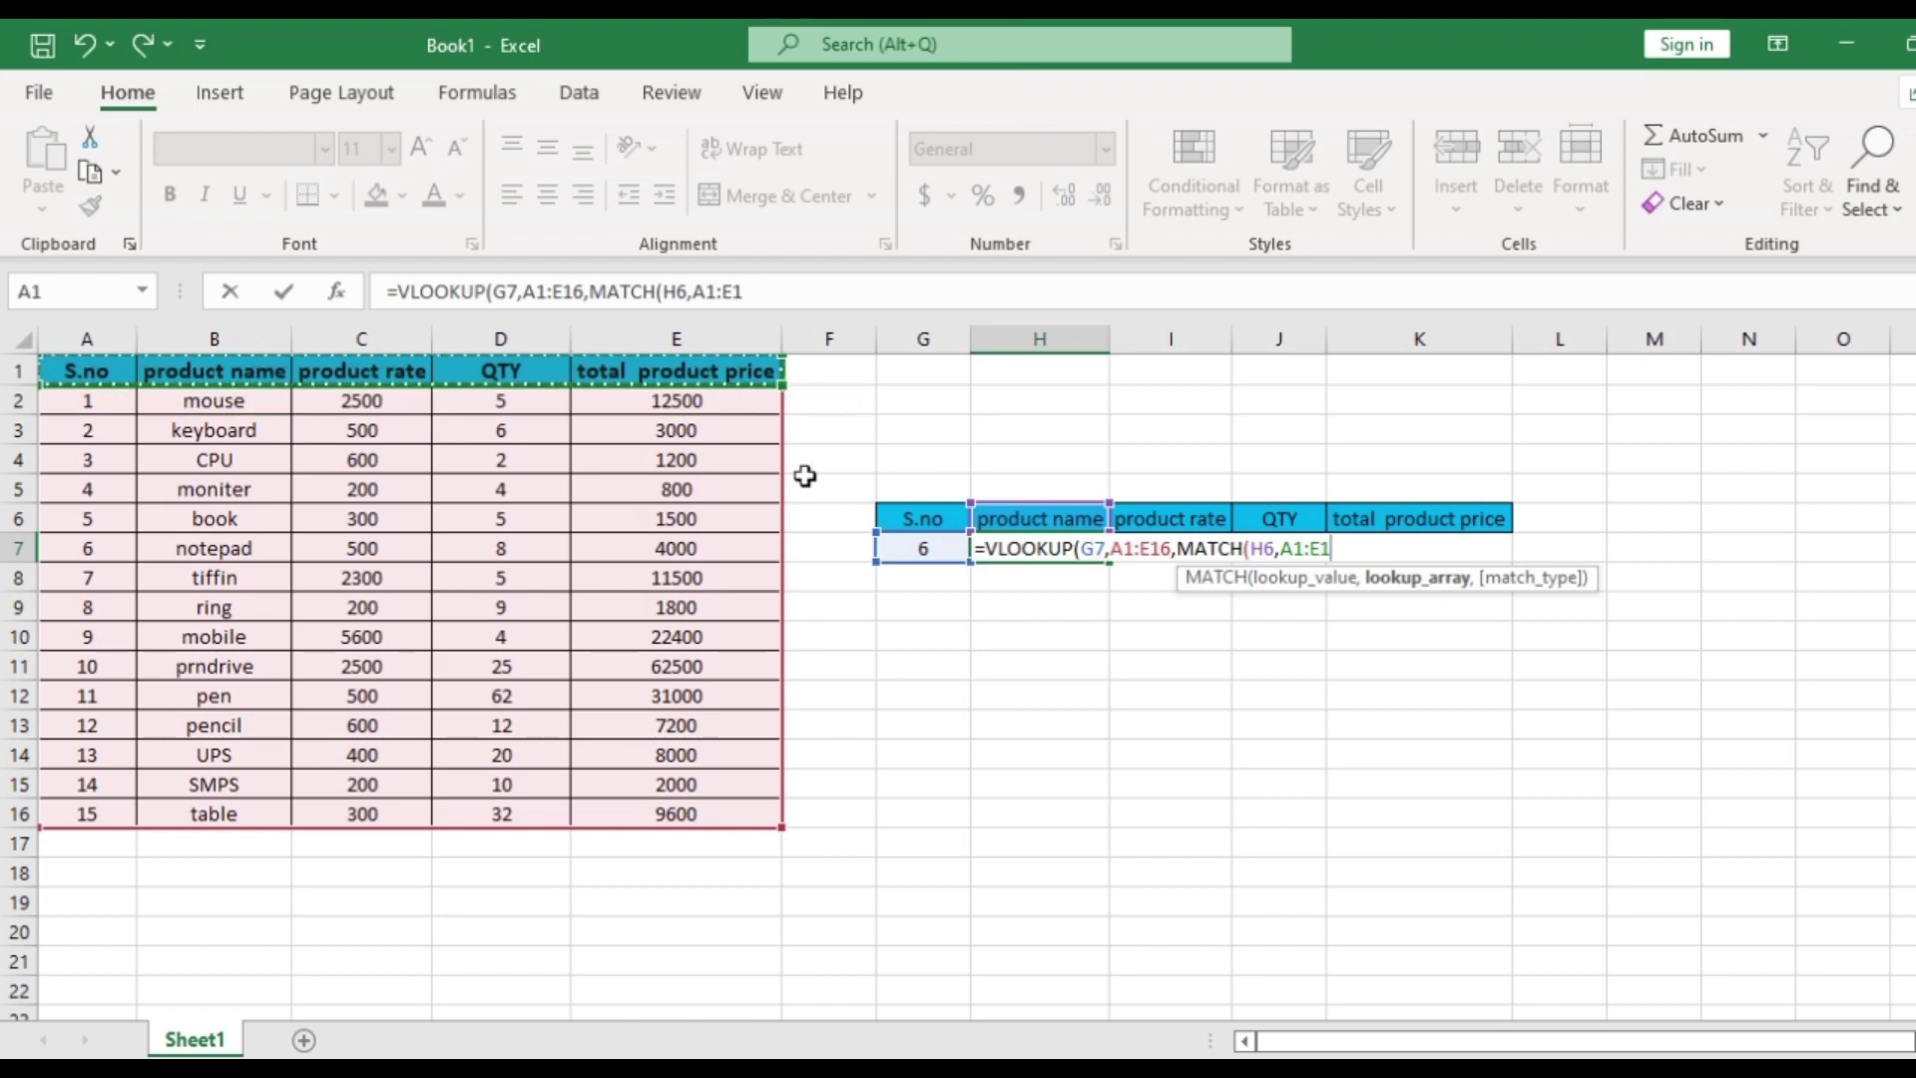
{"action": "type", "text": ",0"}
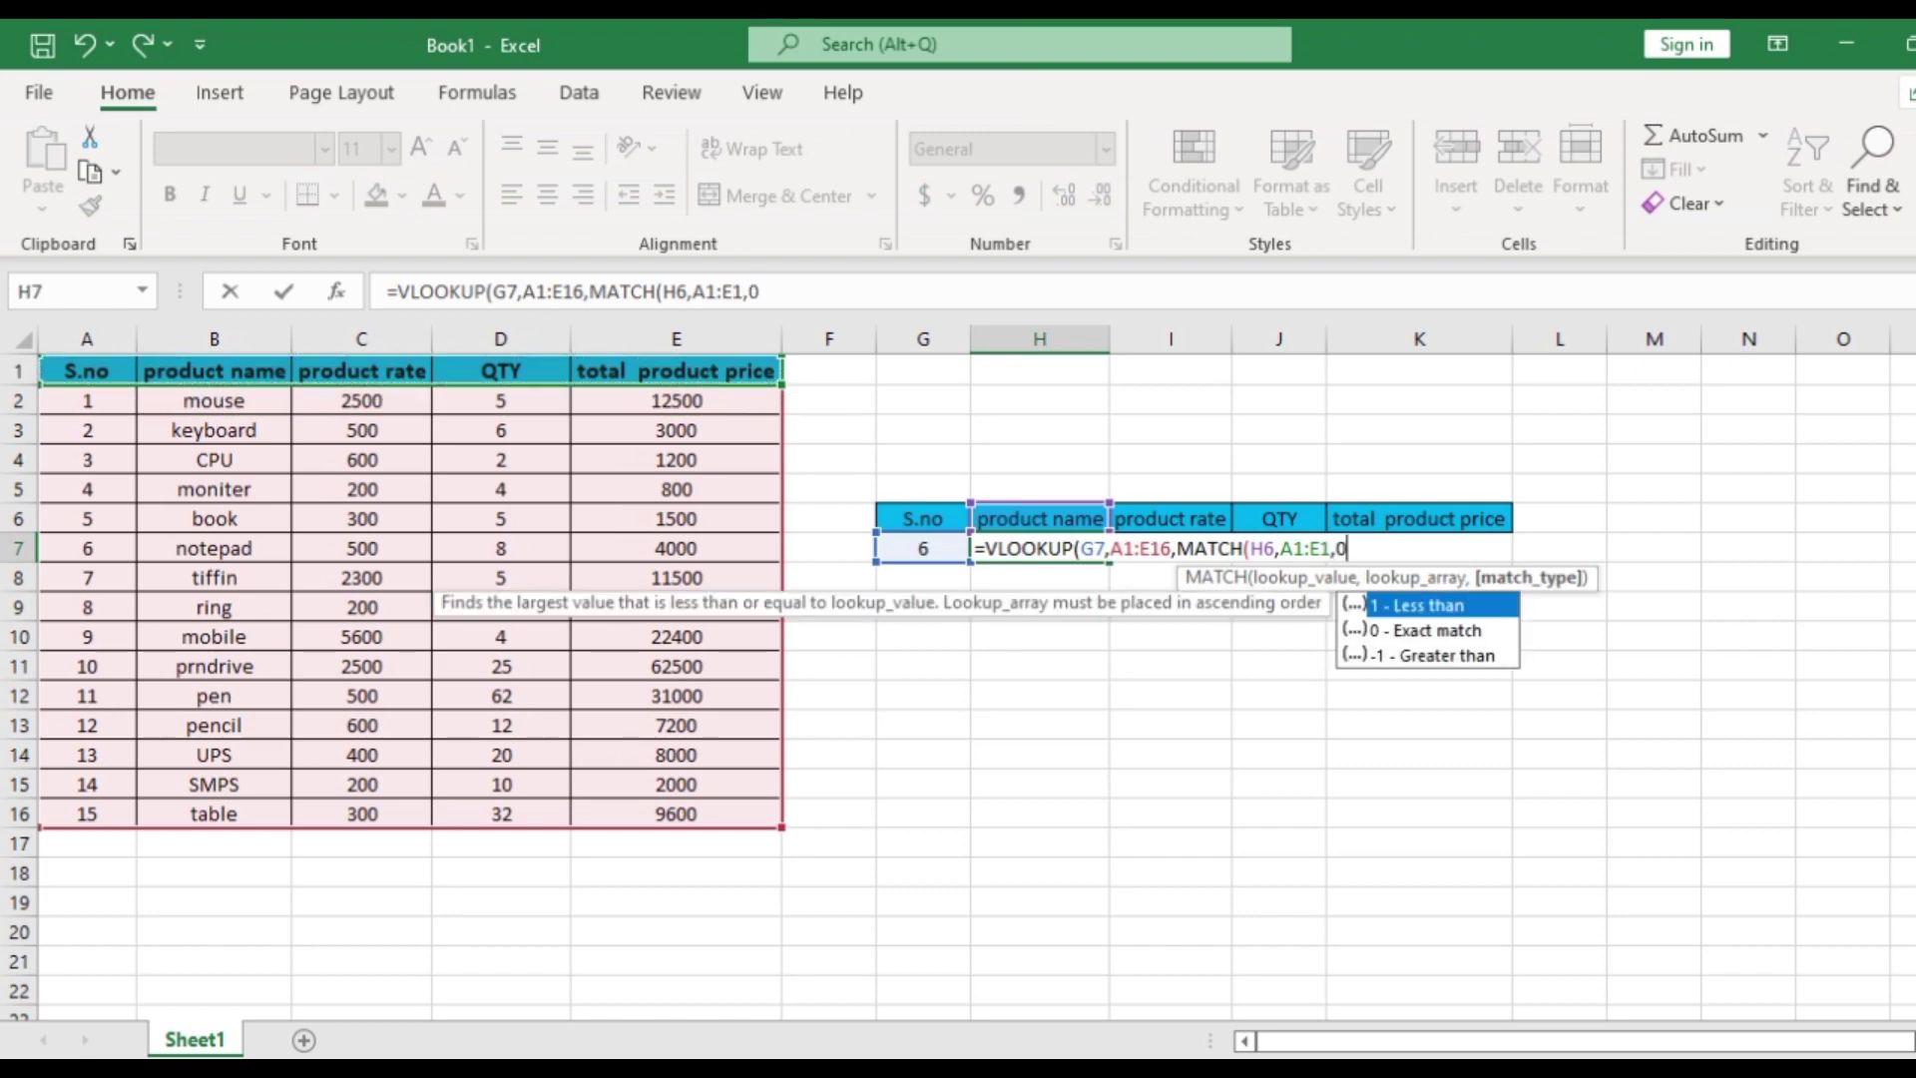
{"action": "type", "text": "),"}
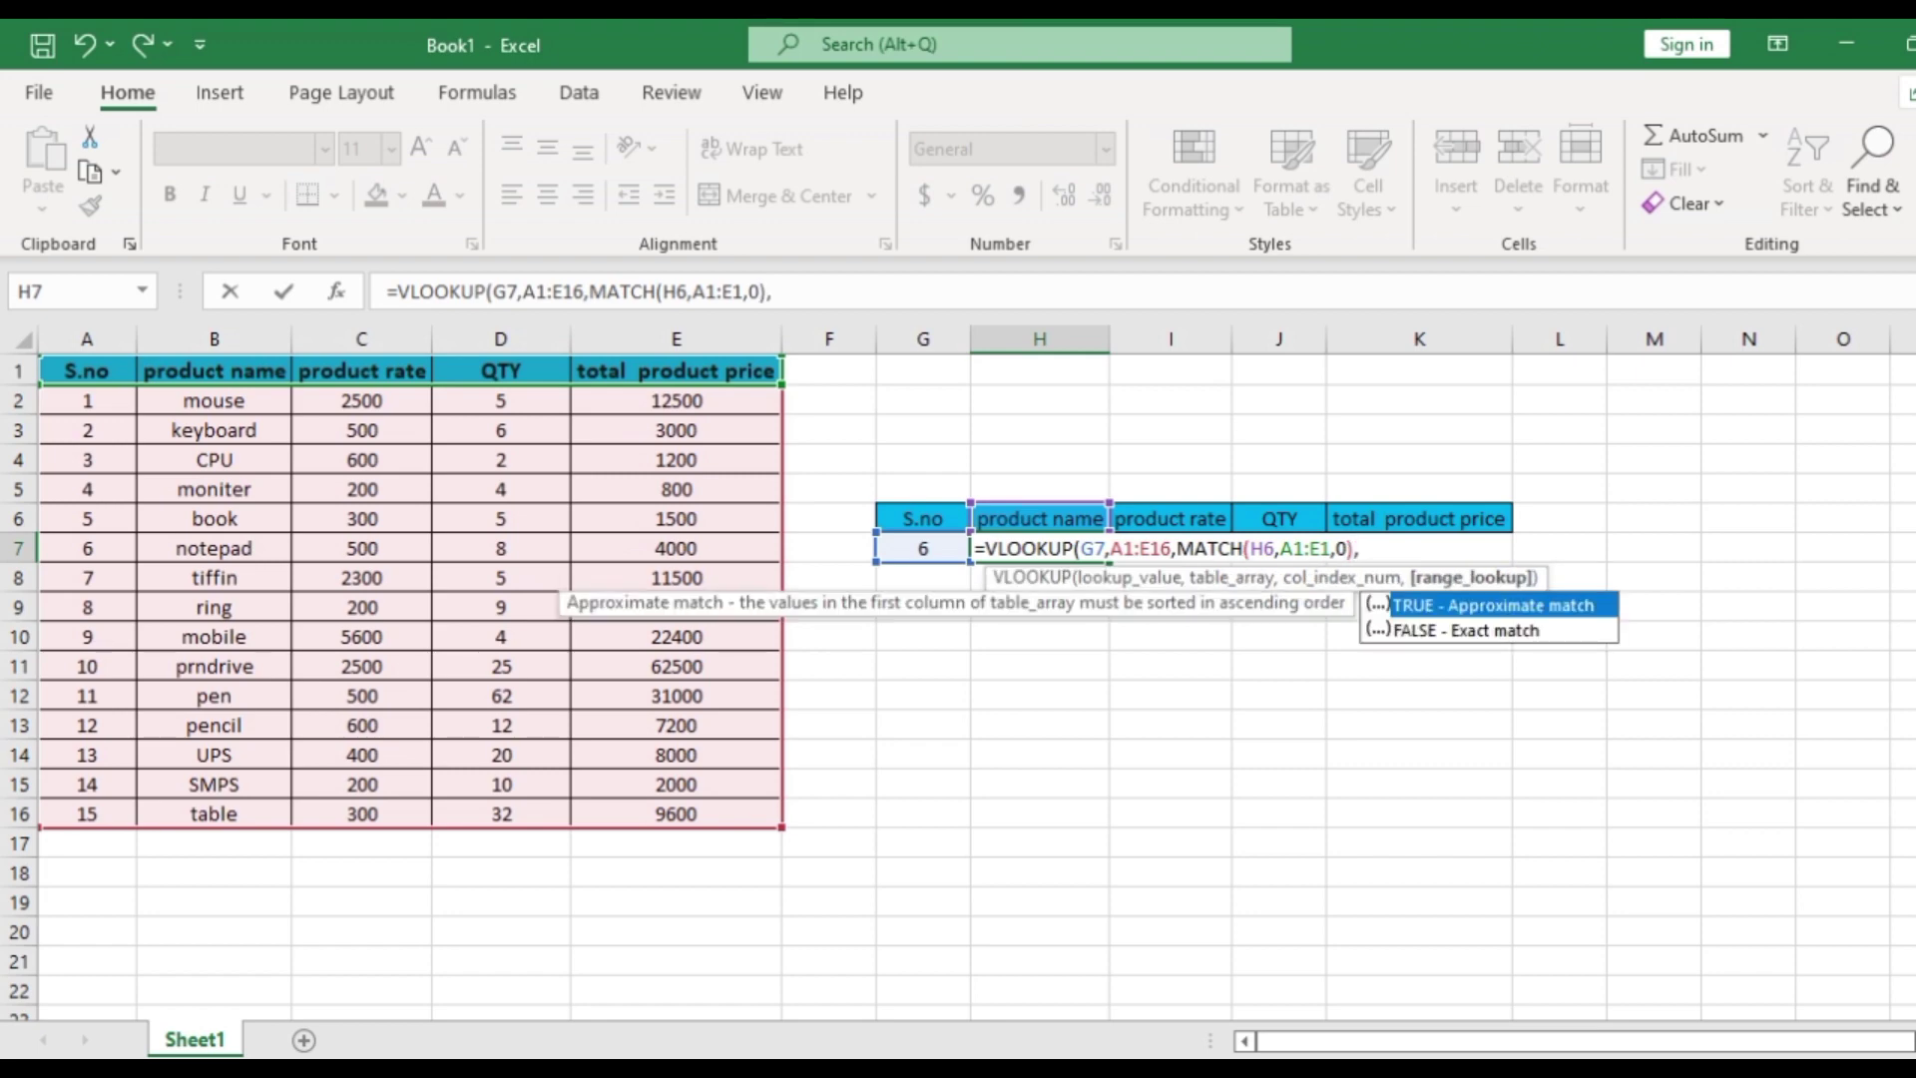
{"action": "type", "text": "0)"}
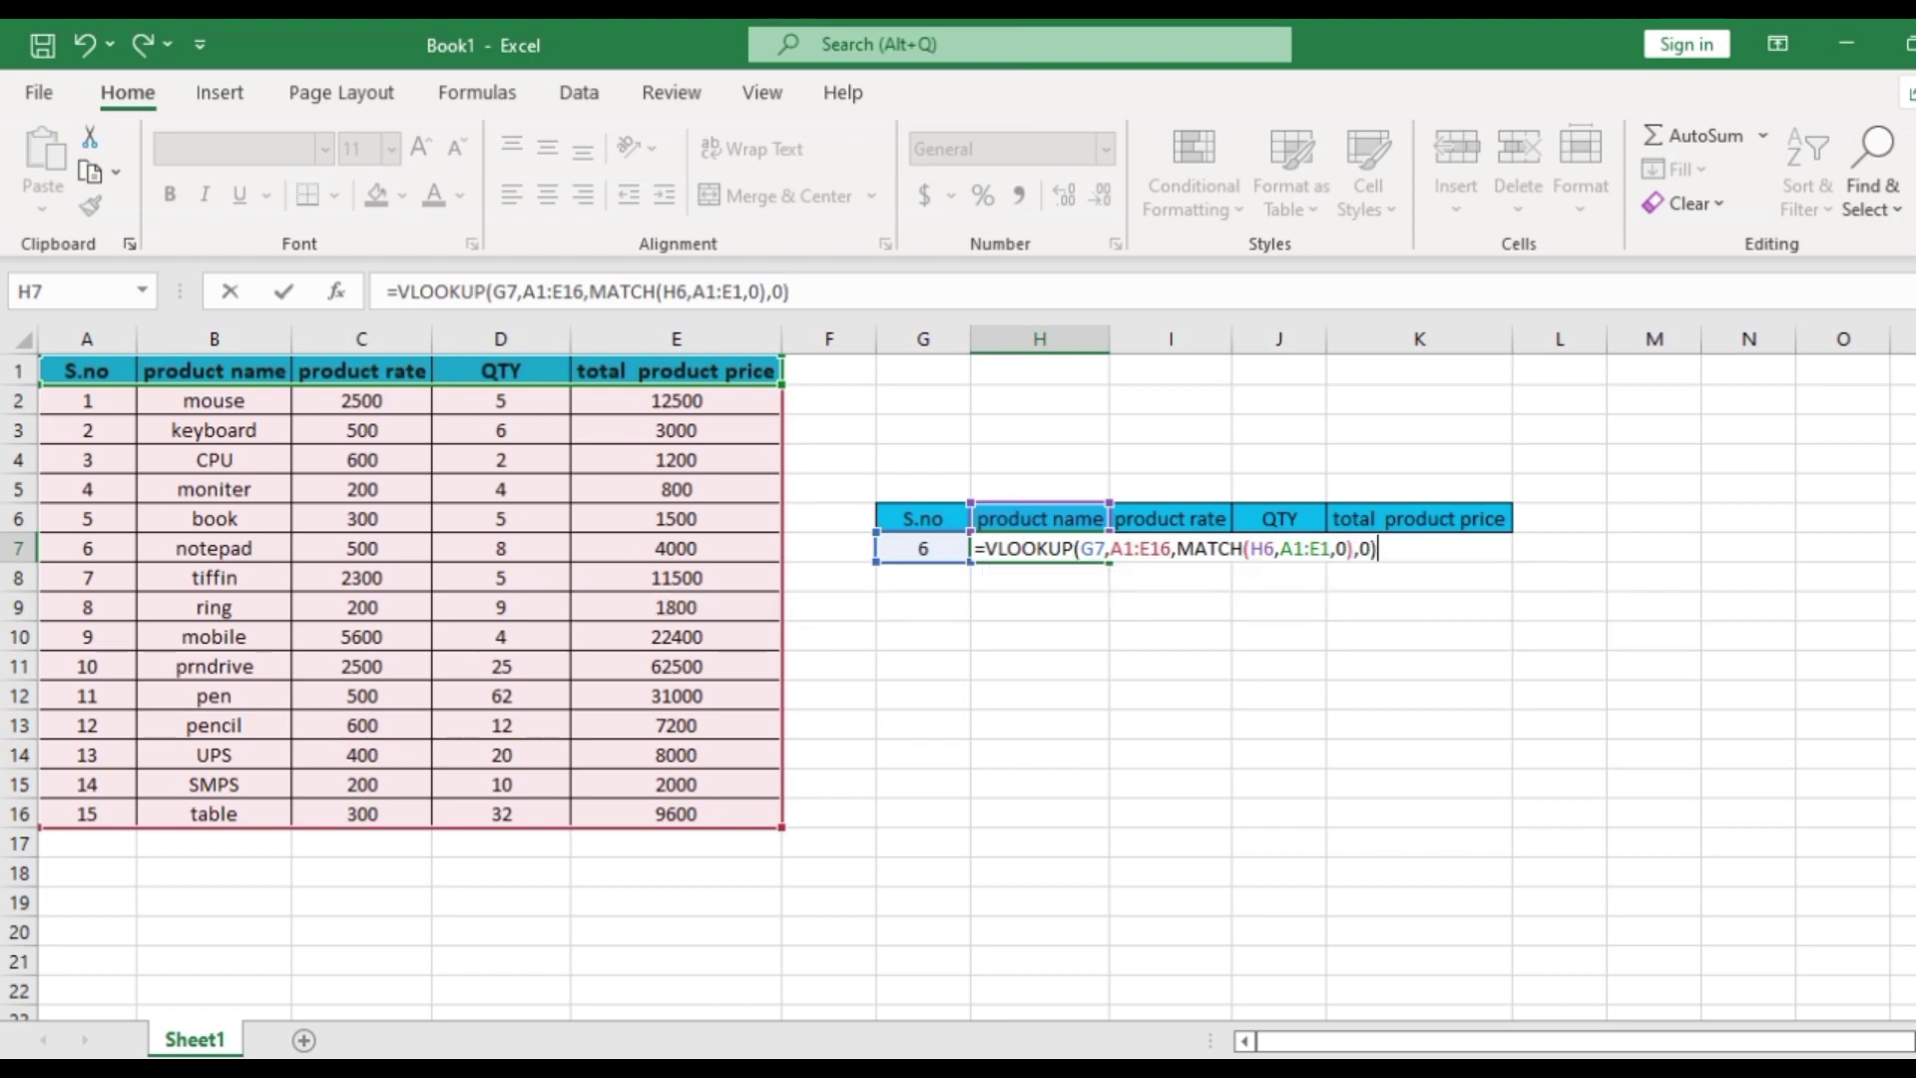
{"action": "key", "text": "Return"}
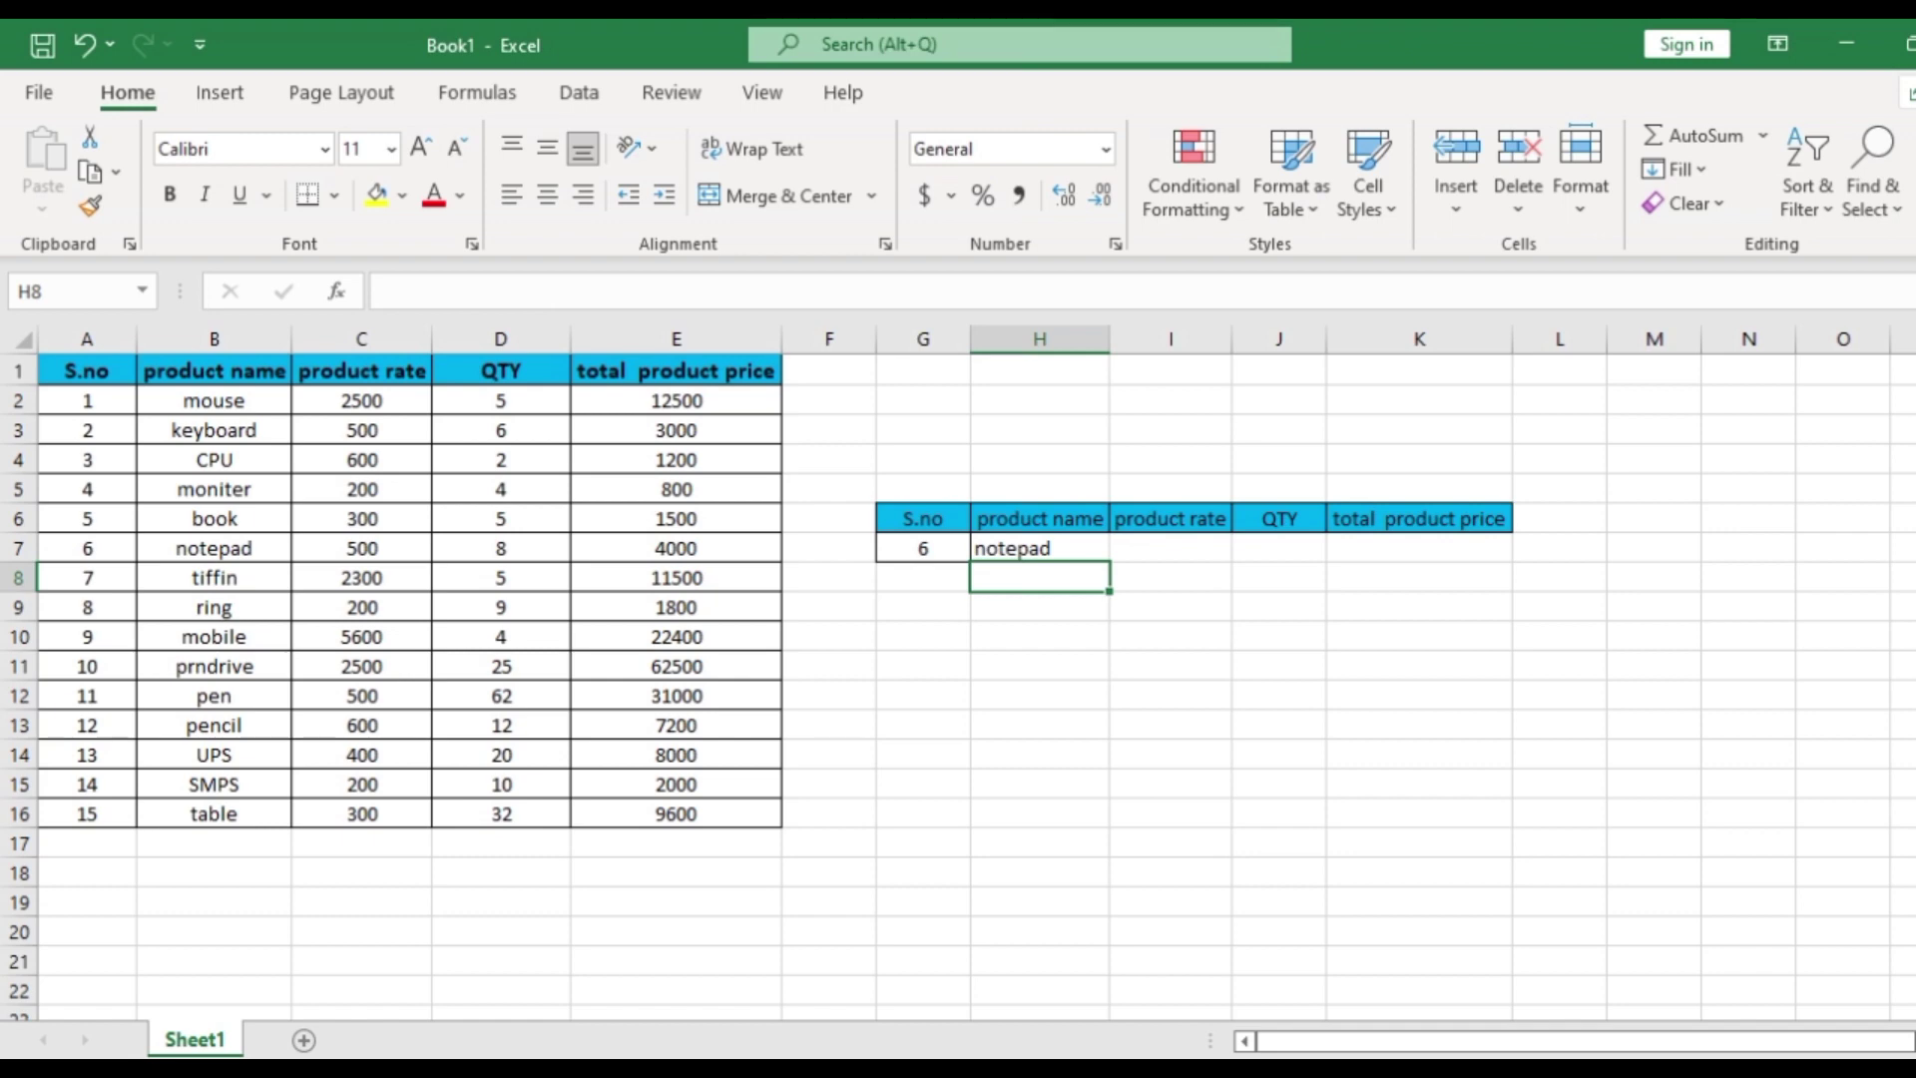
Step: Fill the H7 product-name lookup formula across to K7
{"action": "left_click", "coordinate": [1035, 547]}
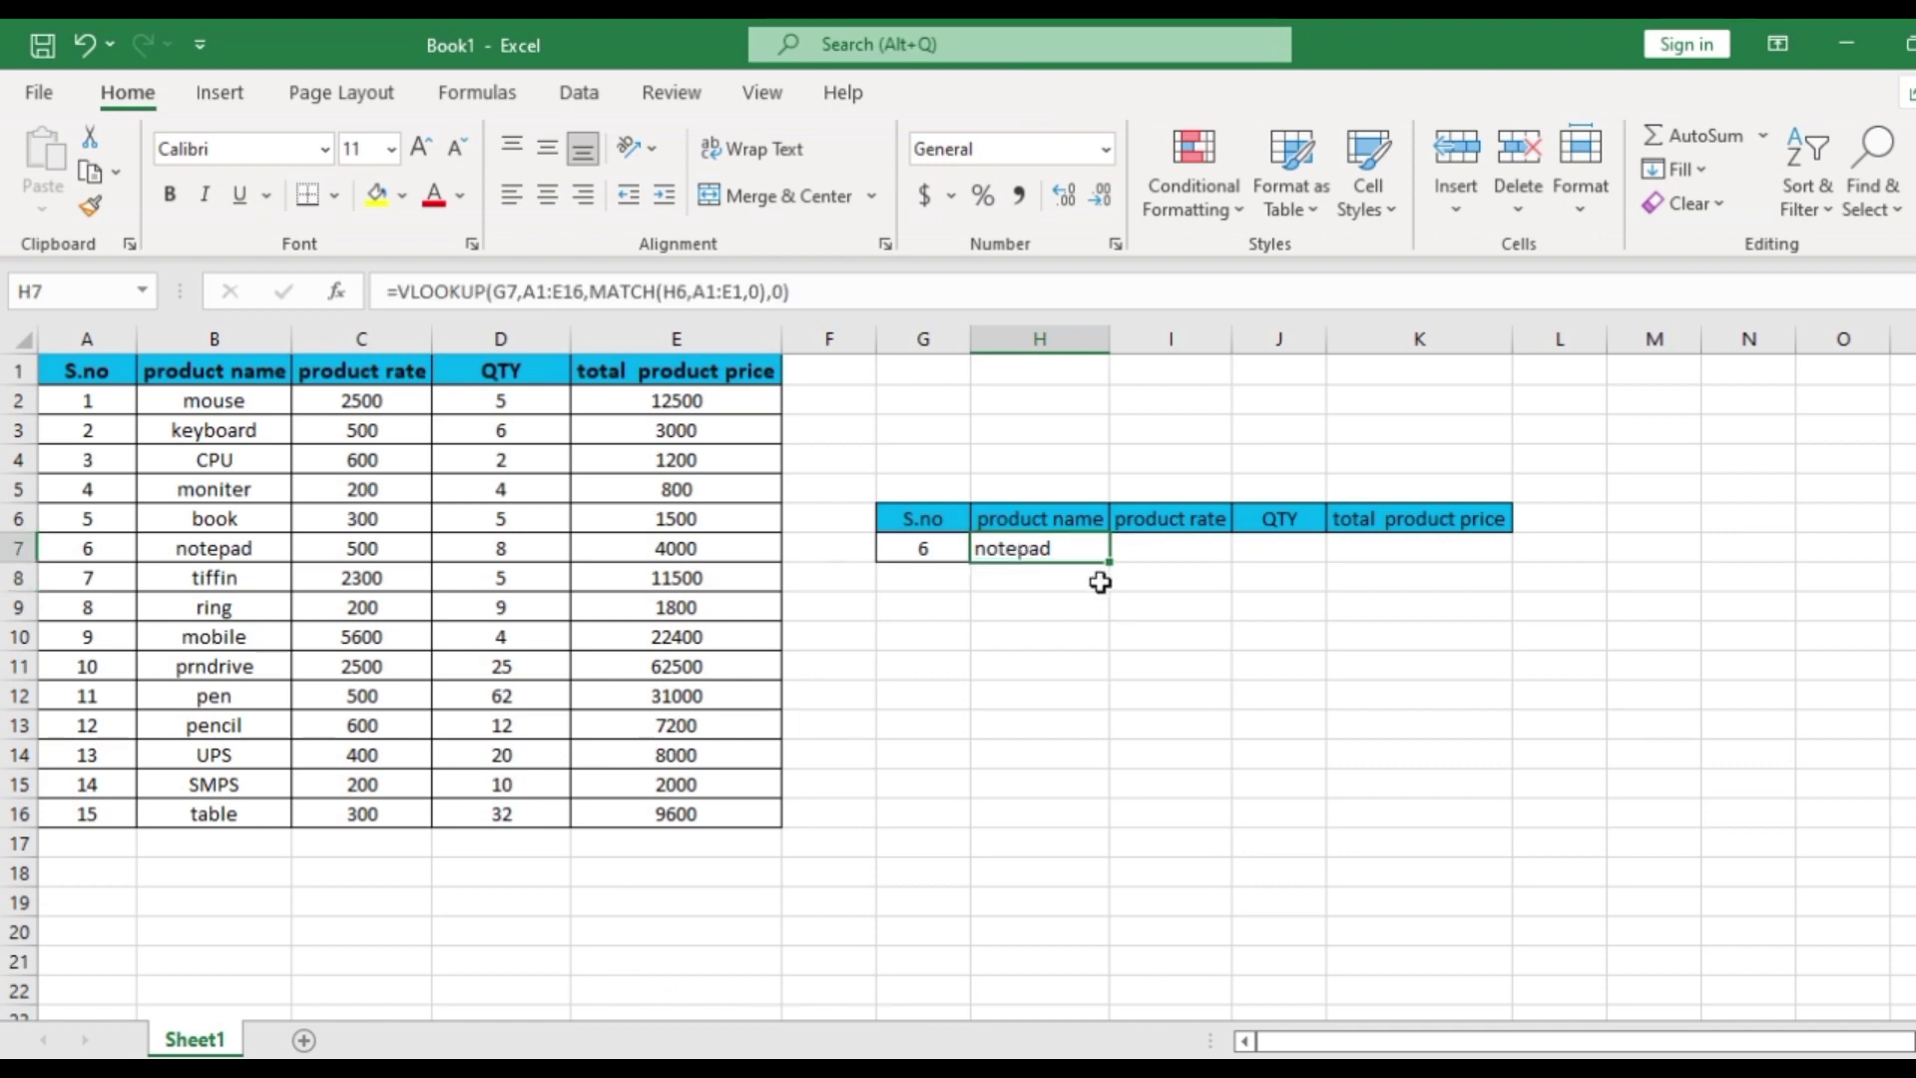
{"action": "left_click_drag", "start_coordinate": [1112, 563], "coordinate": [1475, 548]}
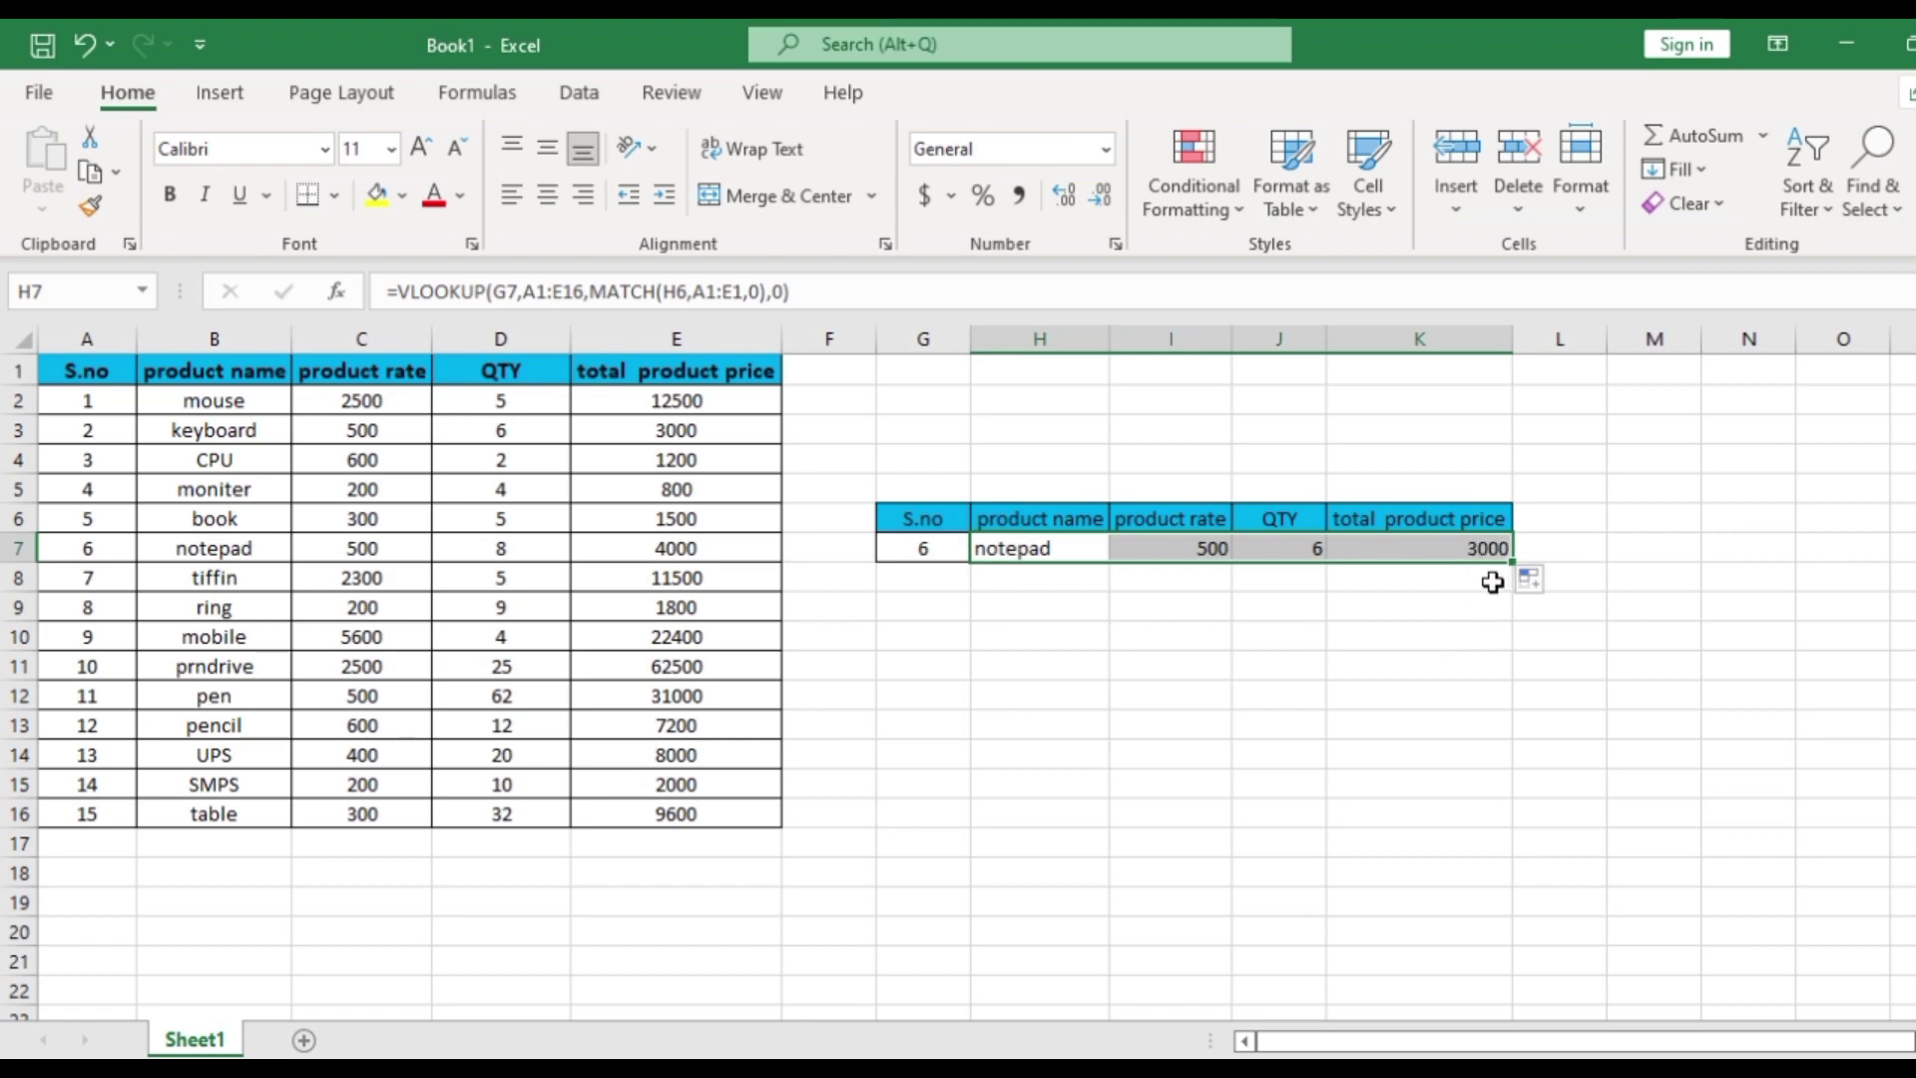
{"action": "left_click_drag", "start_coordinate": [1217, 570], "coordinate": [1462, 548]}
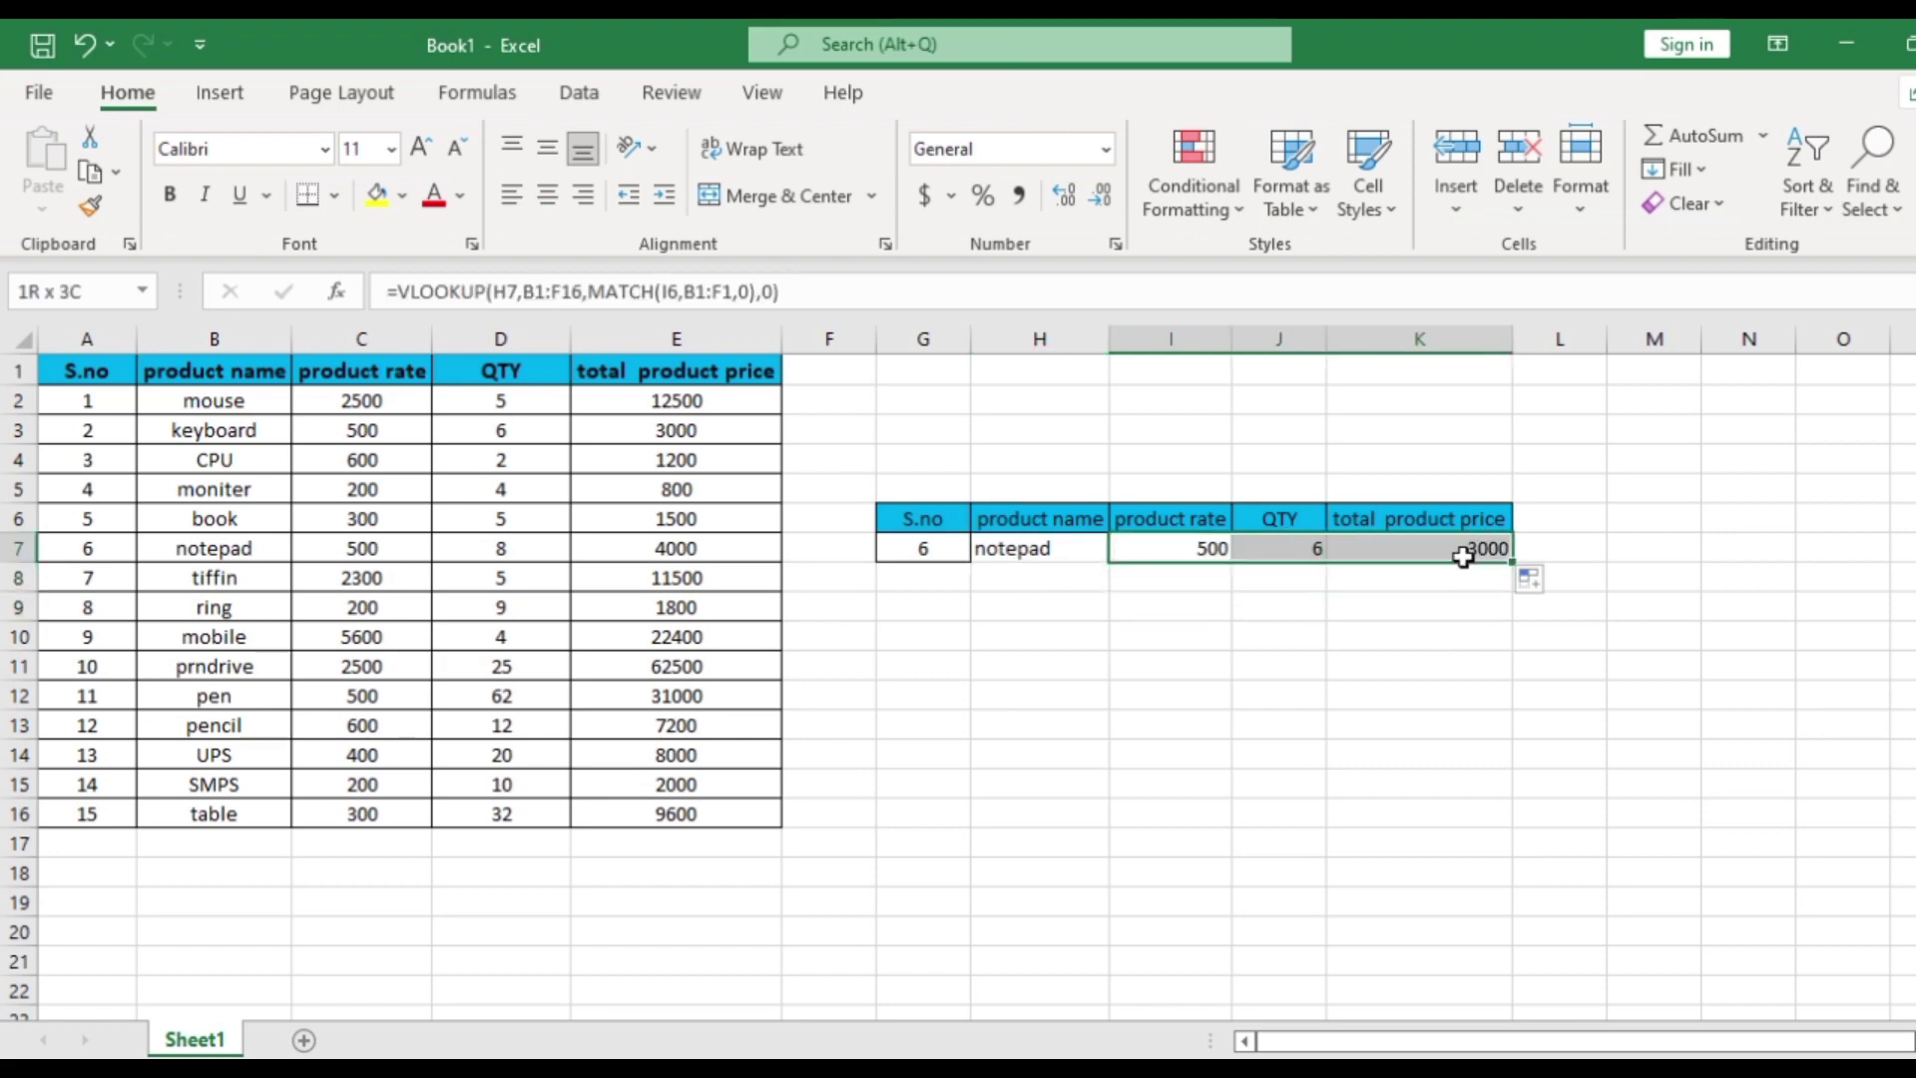
{"action": "left_click", "coordinate": [1148, 632]}
Step: Change the S.no in G7 to 8 and clear the faulty results from I7:K7
{"action": "left_click", "coordinate": [915, 547]}
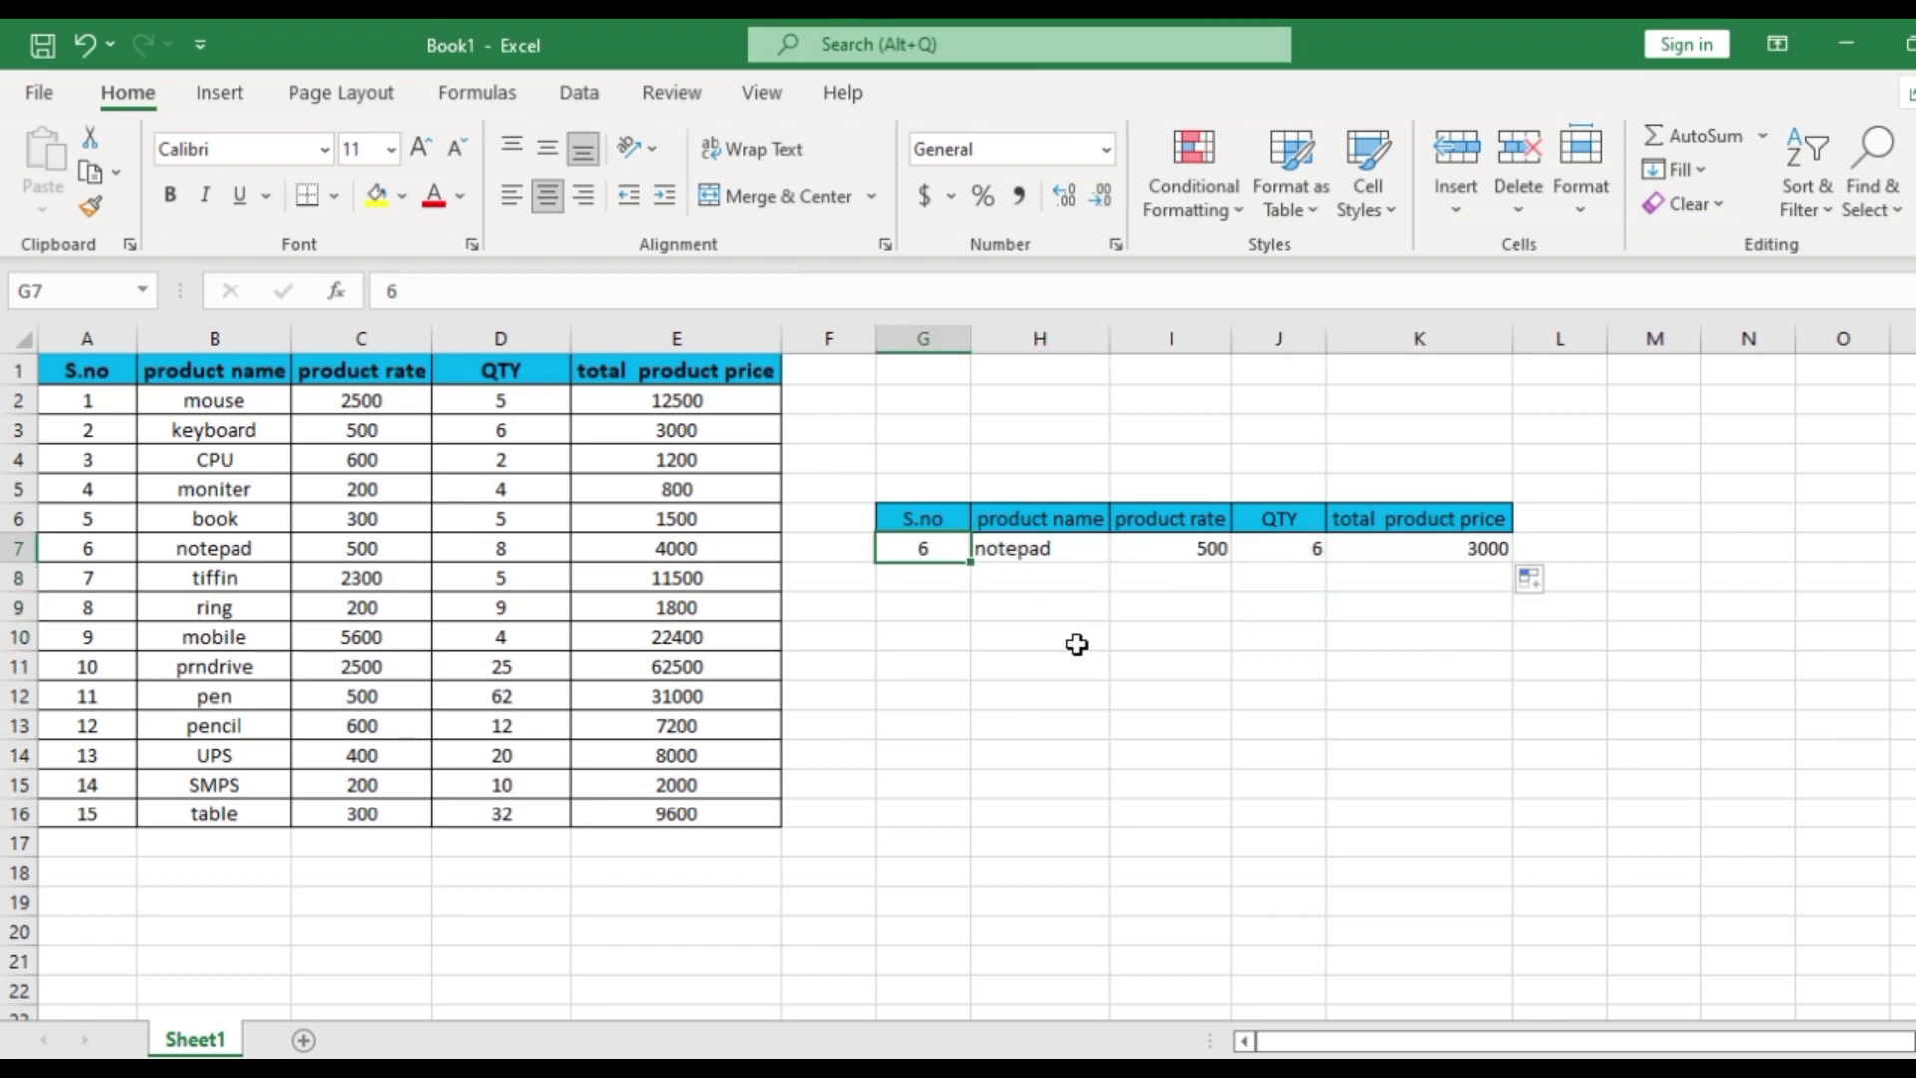
{"action": "type", "text": "8"}
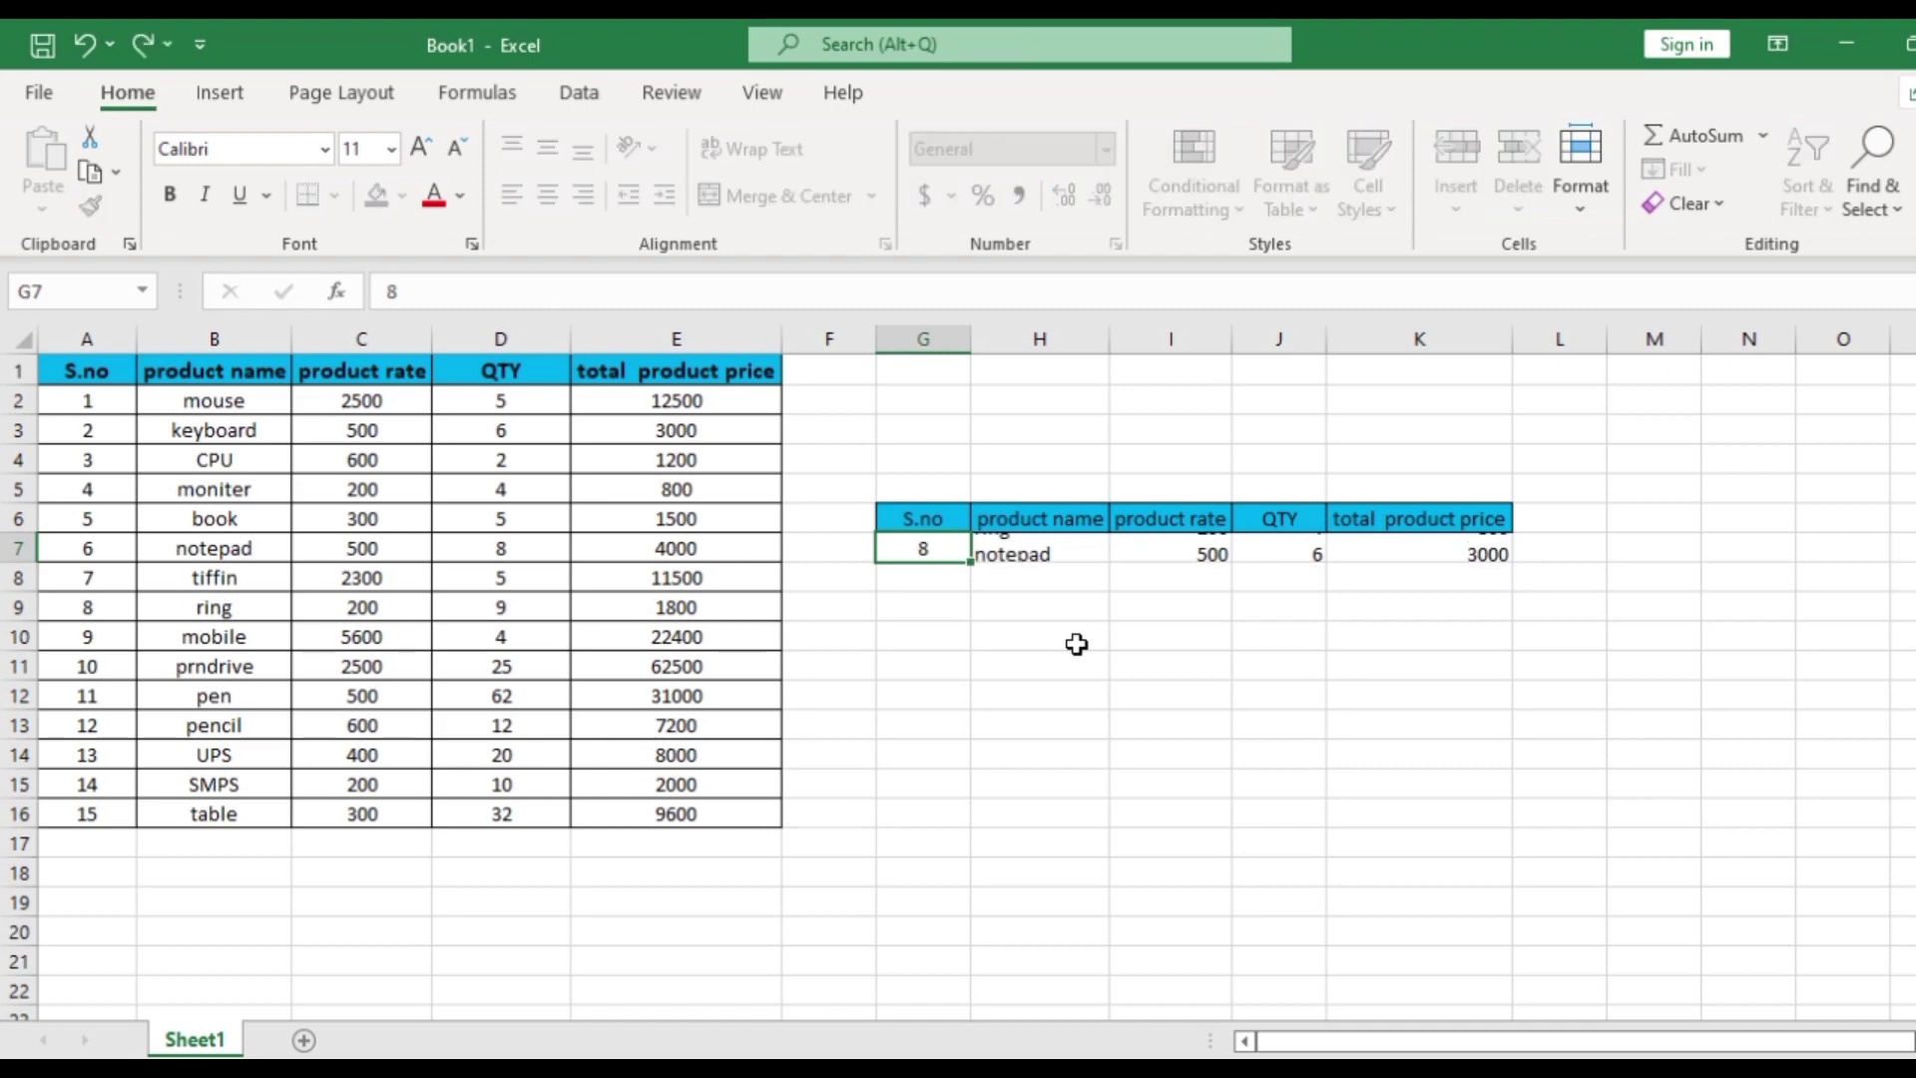
{"action": "key", "text": "Return"}
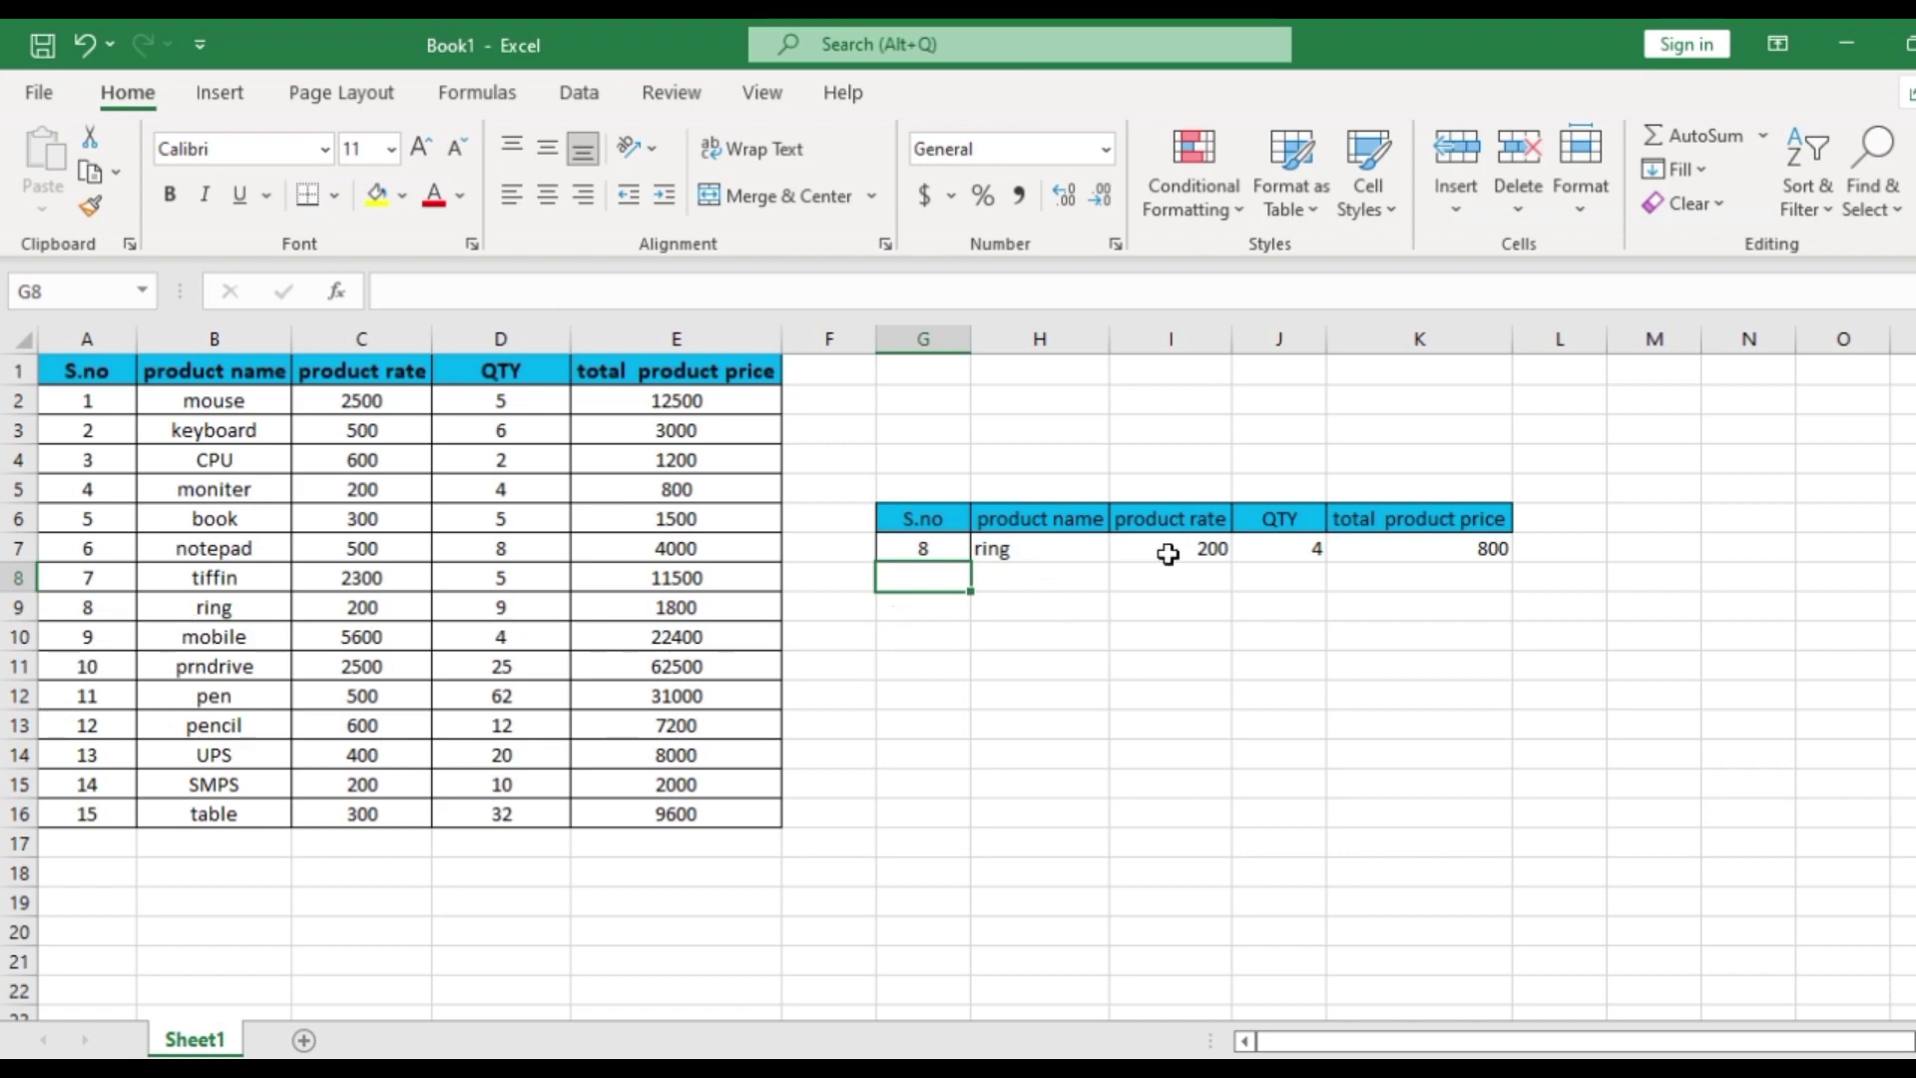
{"action": "left_click_drag", "start_coordinate": [1167, 549], "coordinate": [1471, 541]}
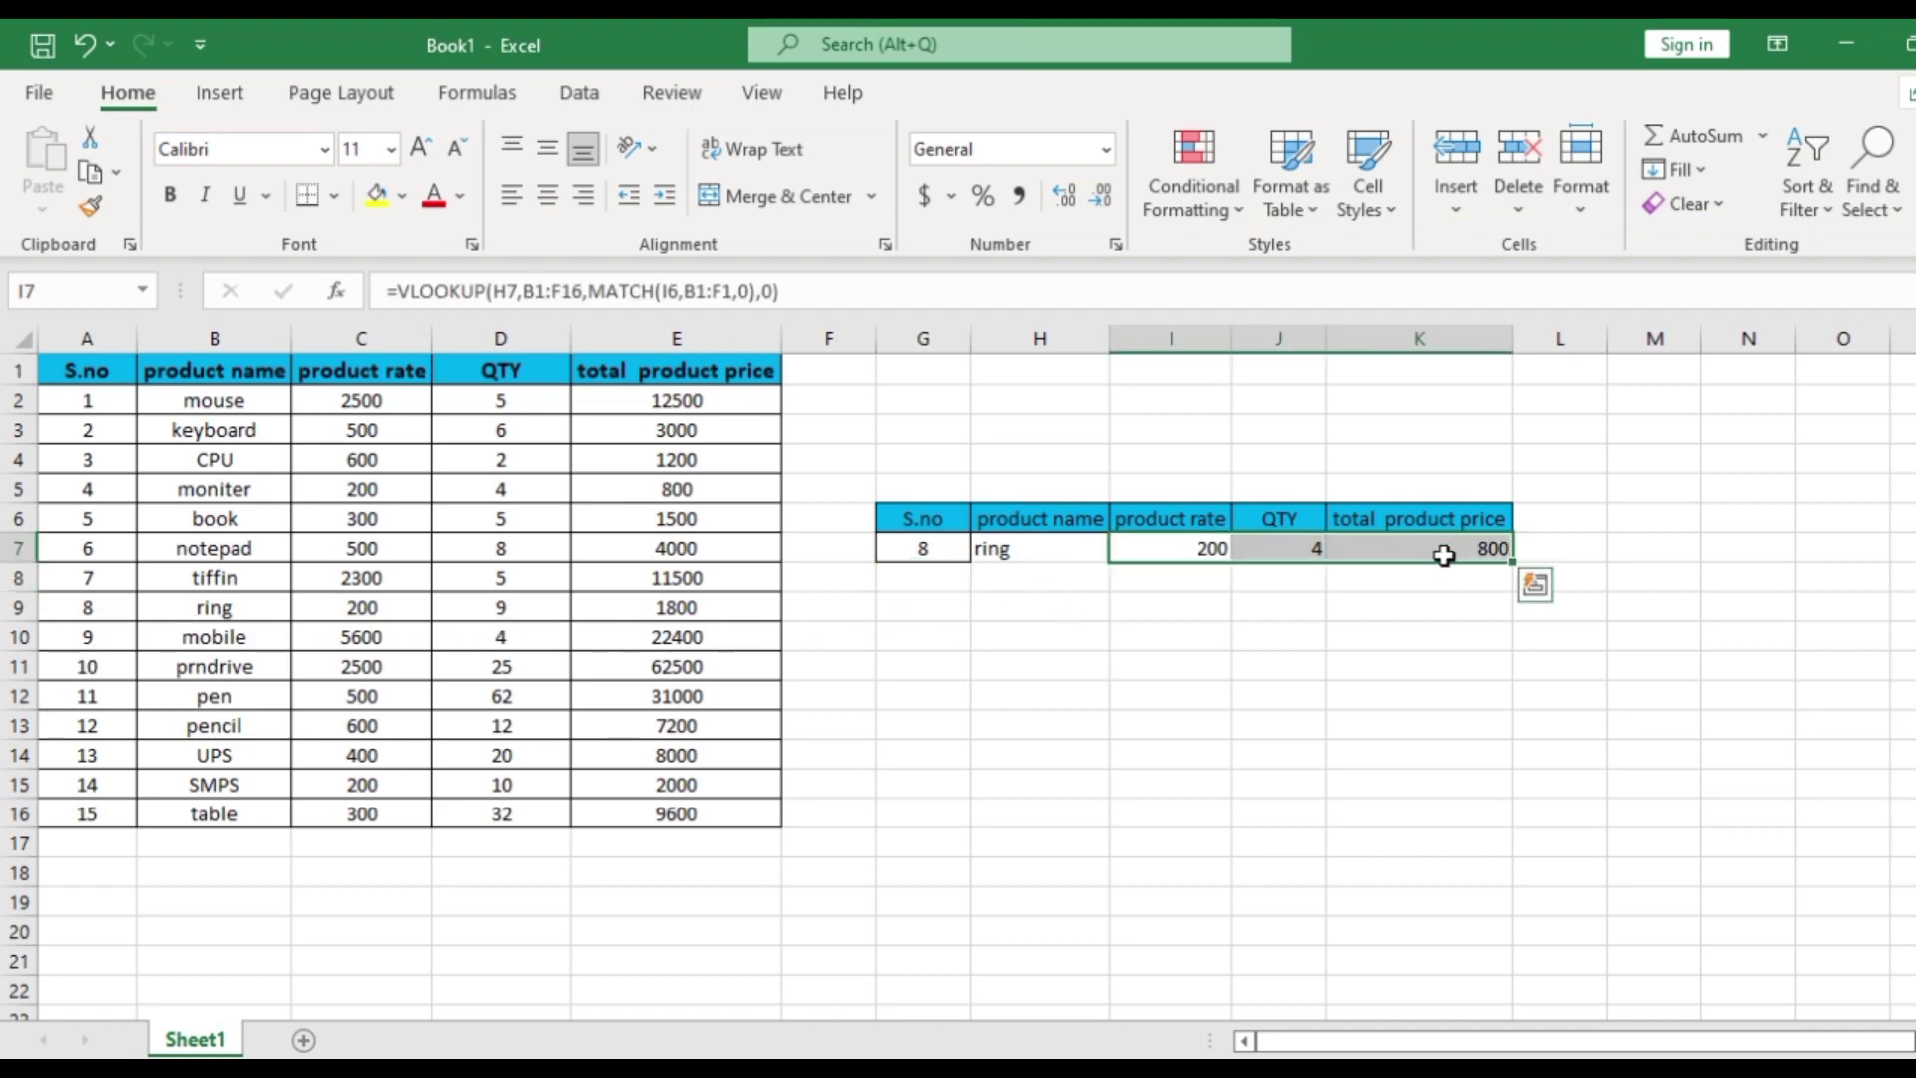
{"action": "key", "text": "Delete"}
Step: Make the G7 lookup value and A1:E16 table range absolute in H7's formula
{"action": "left_click", "coordinate": [1220, 646]}
{"action": "left_click", "coordinate": [1051, 548]}
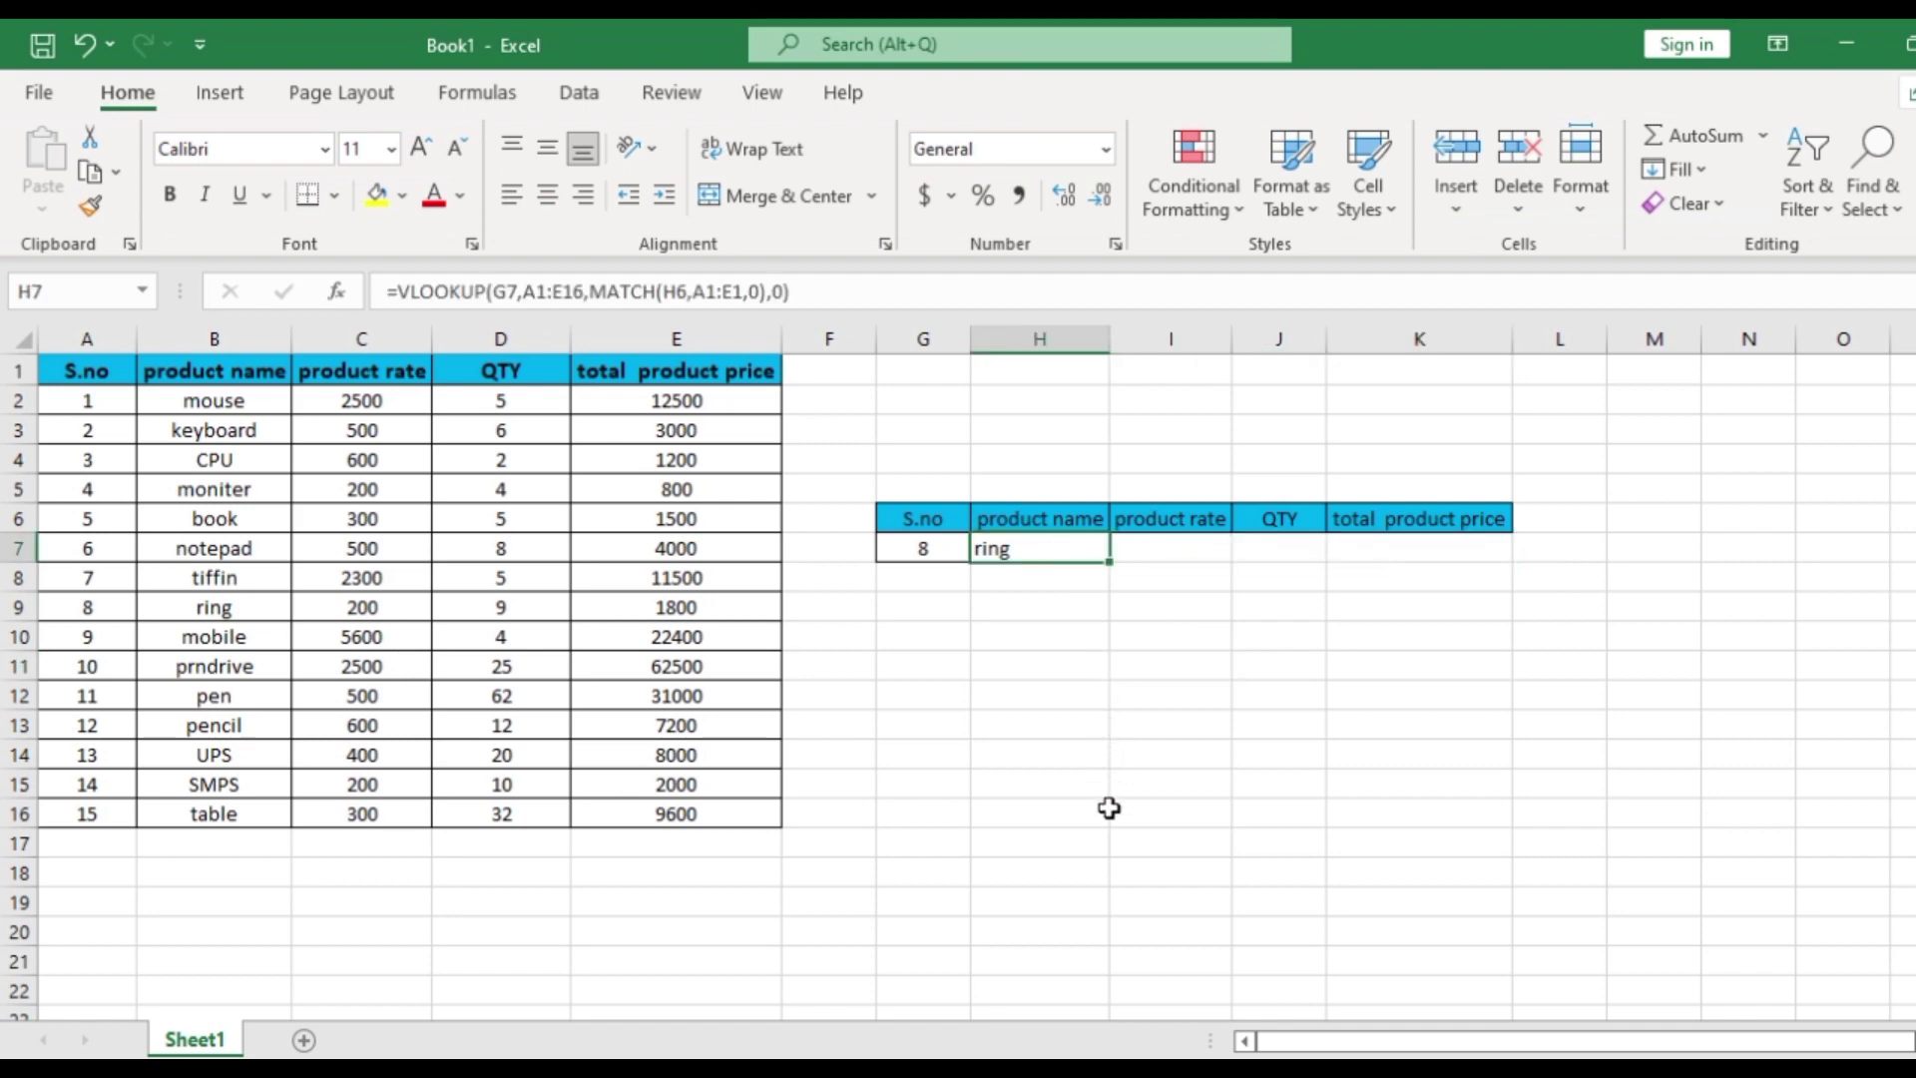
{"action": "key", "text": "F2"}
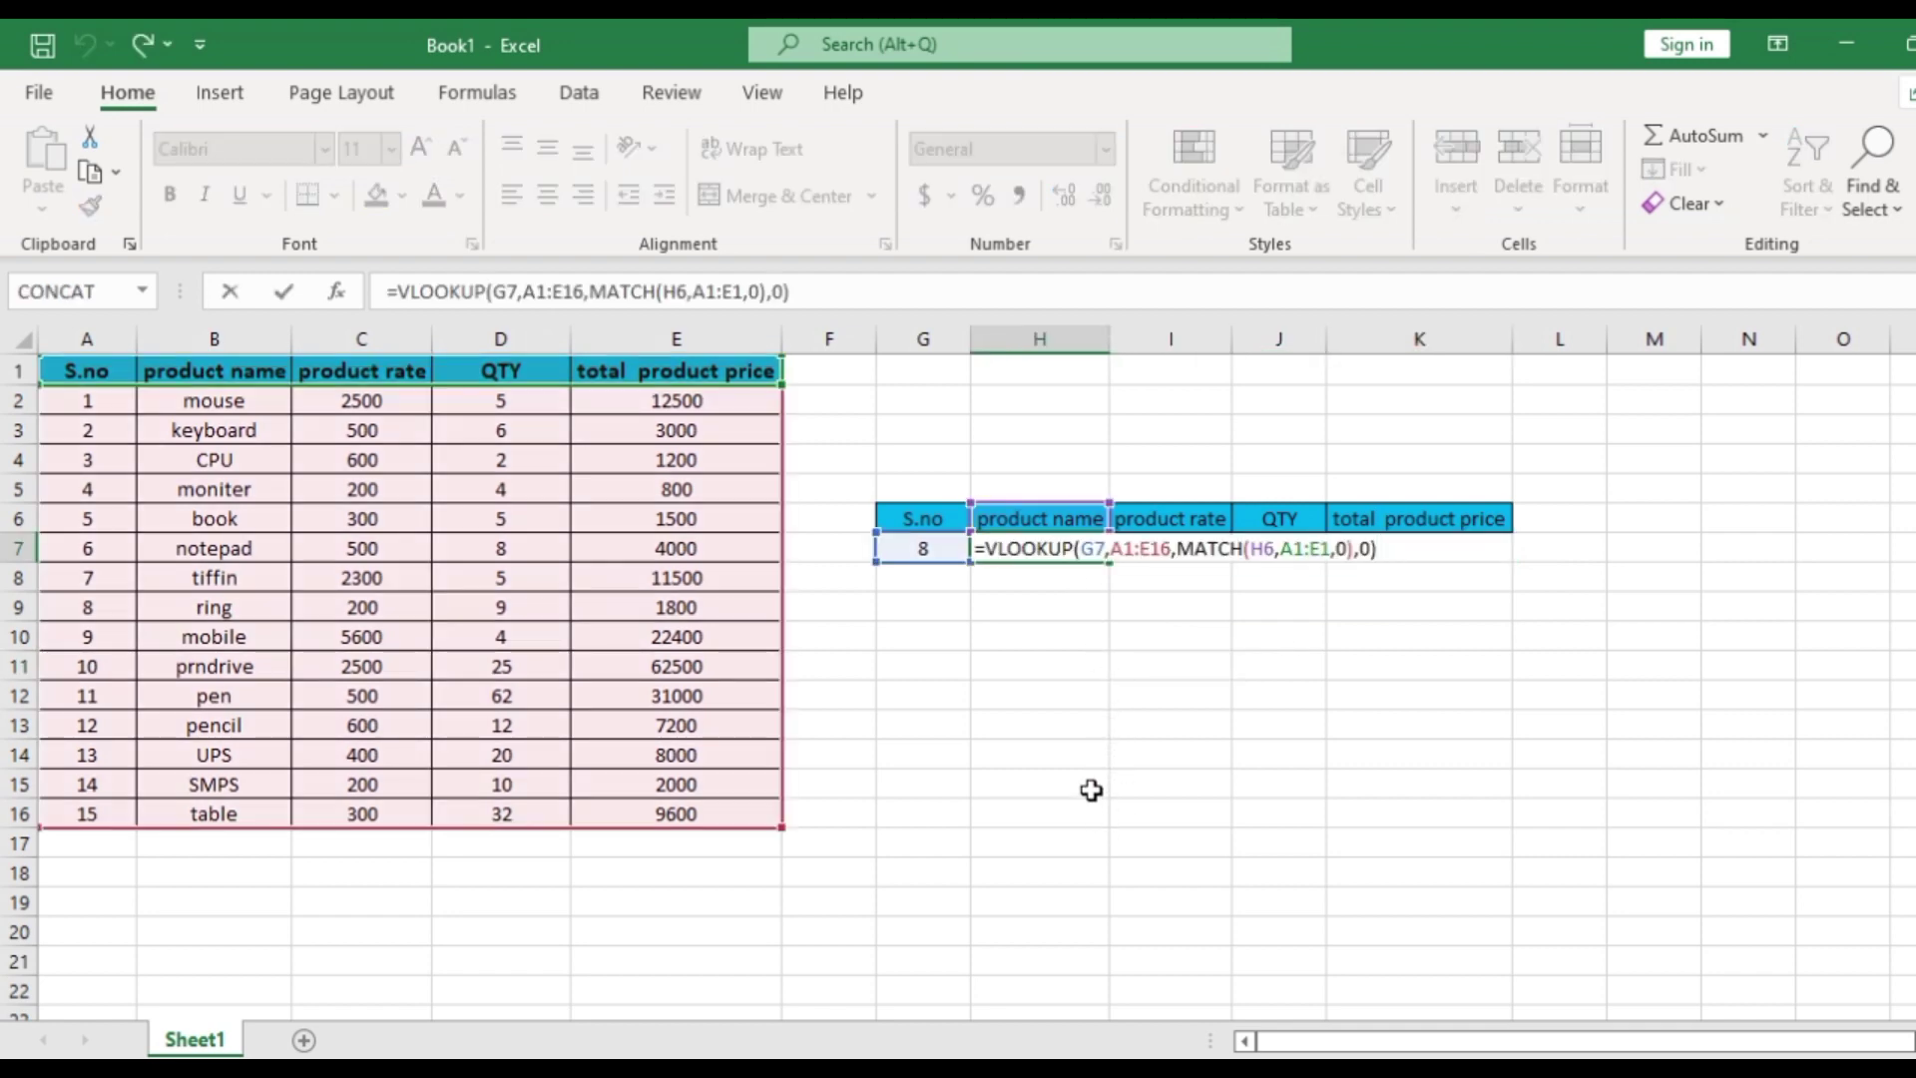
{"action": "left_click", "coordinate": [1096, 547]}
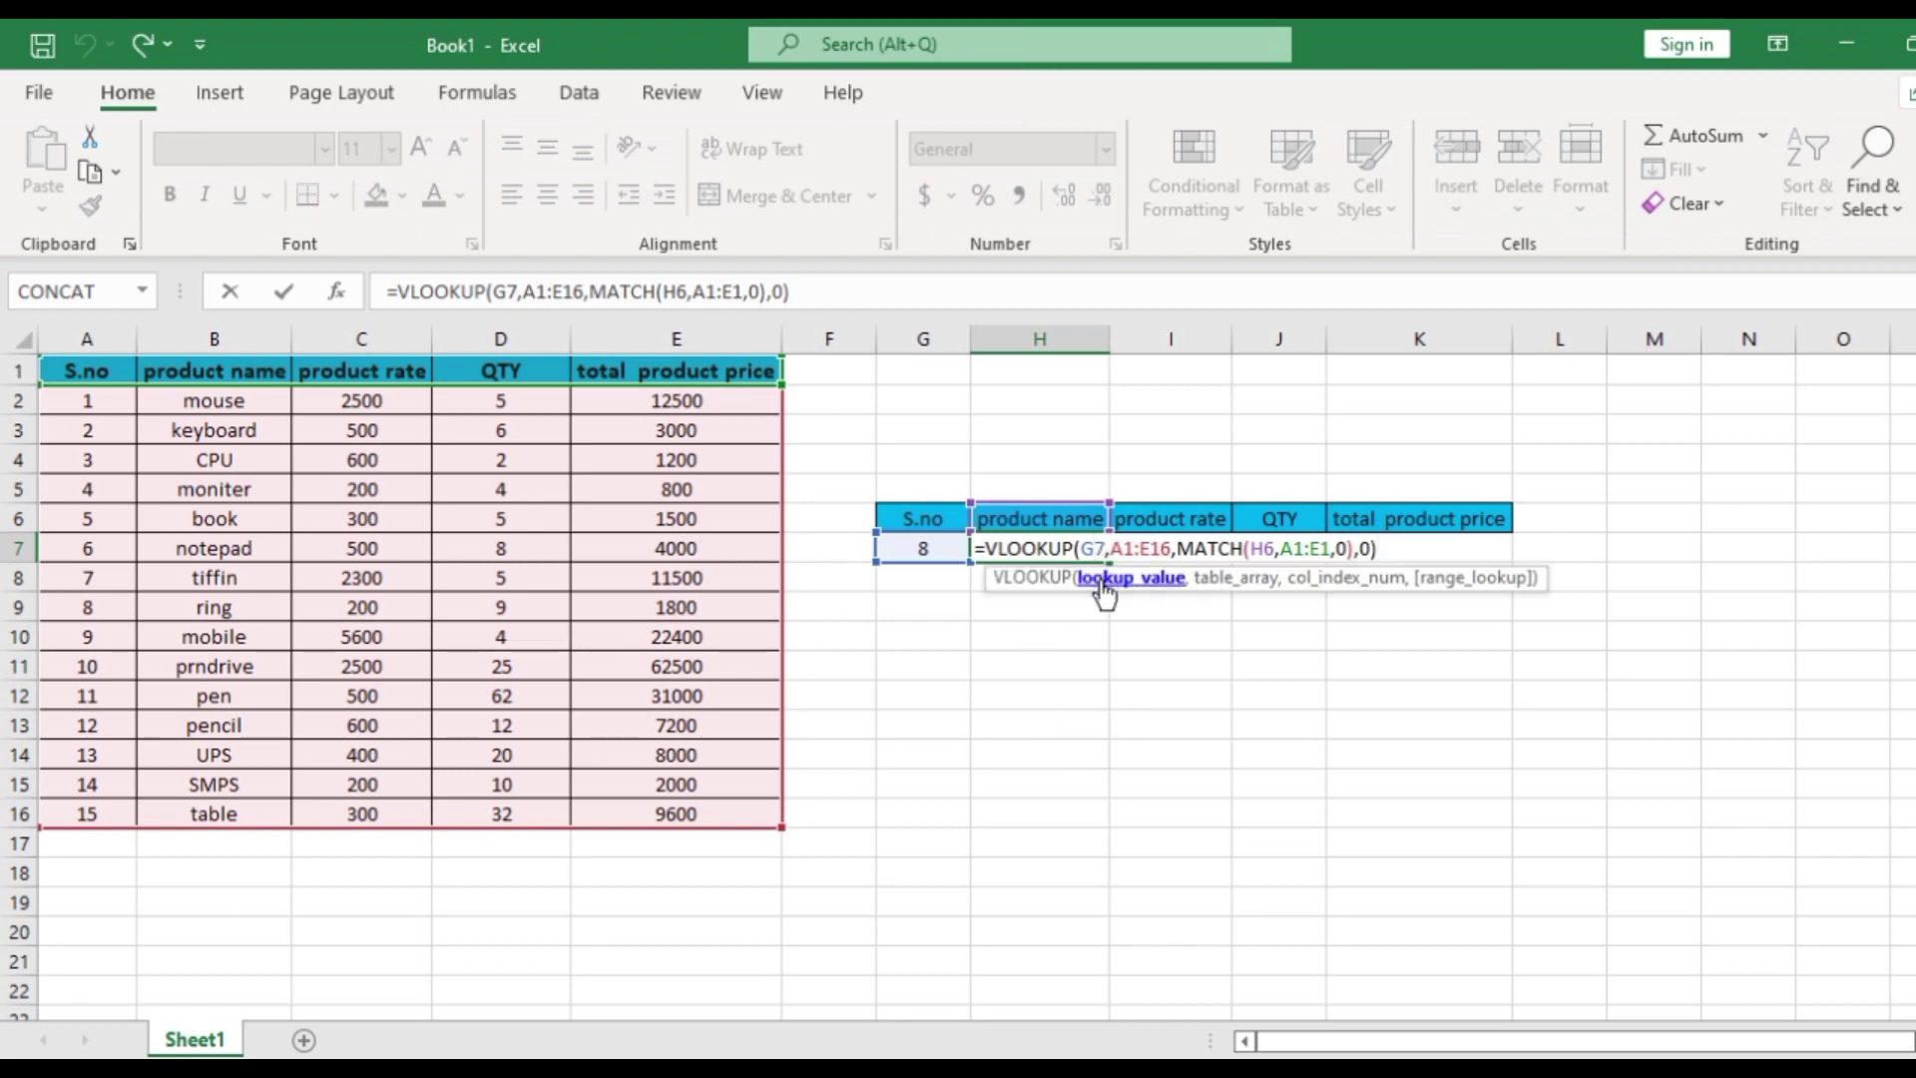
{"action": "key", "text": "F4"}
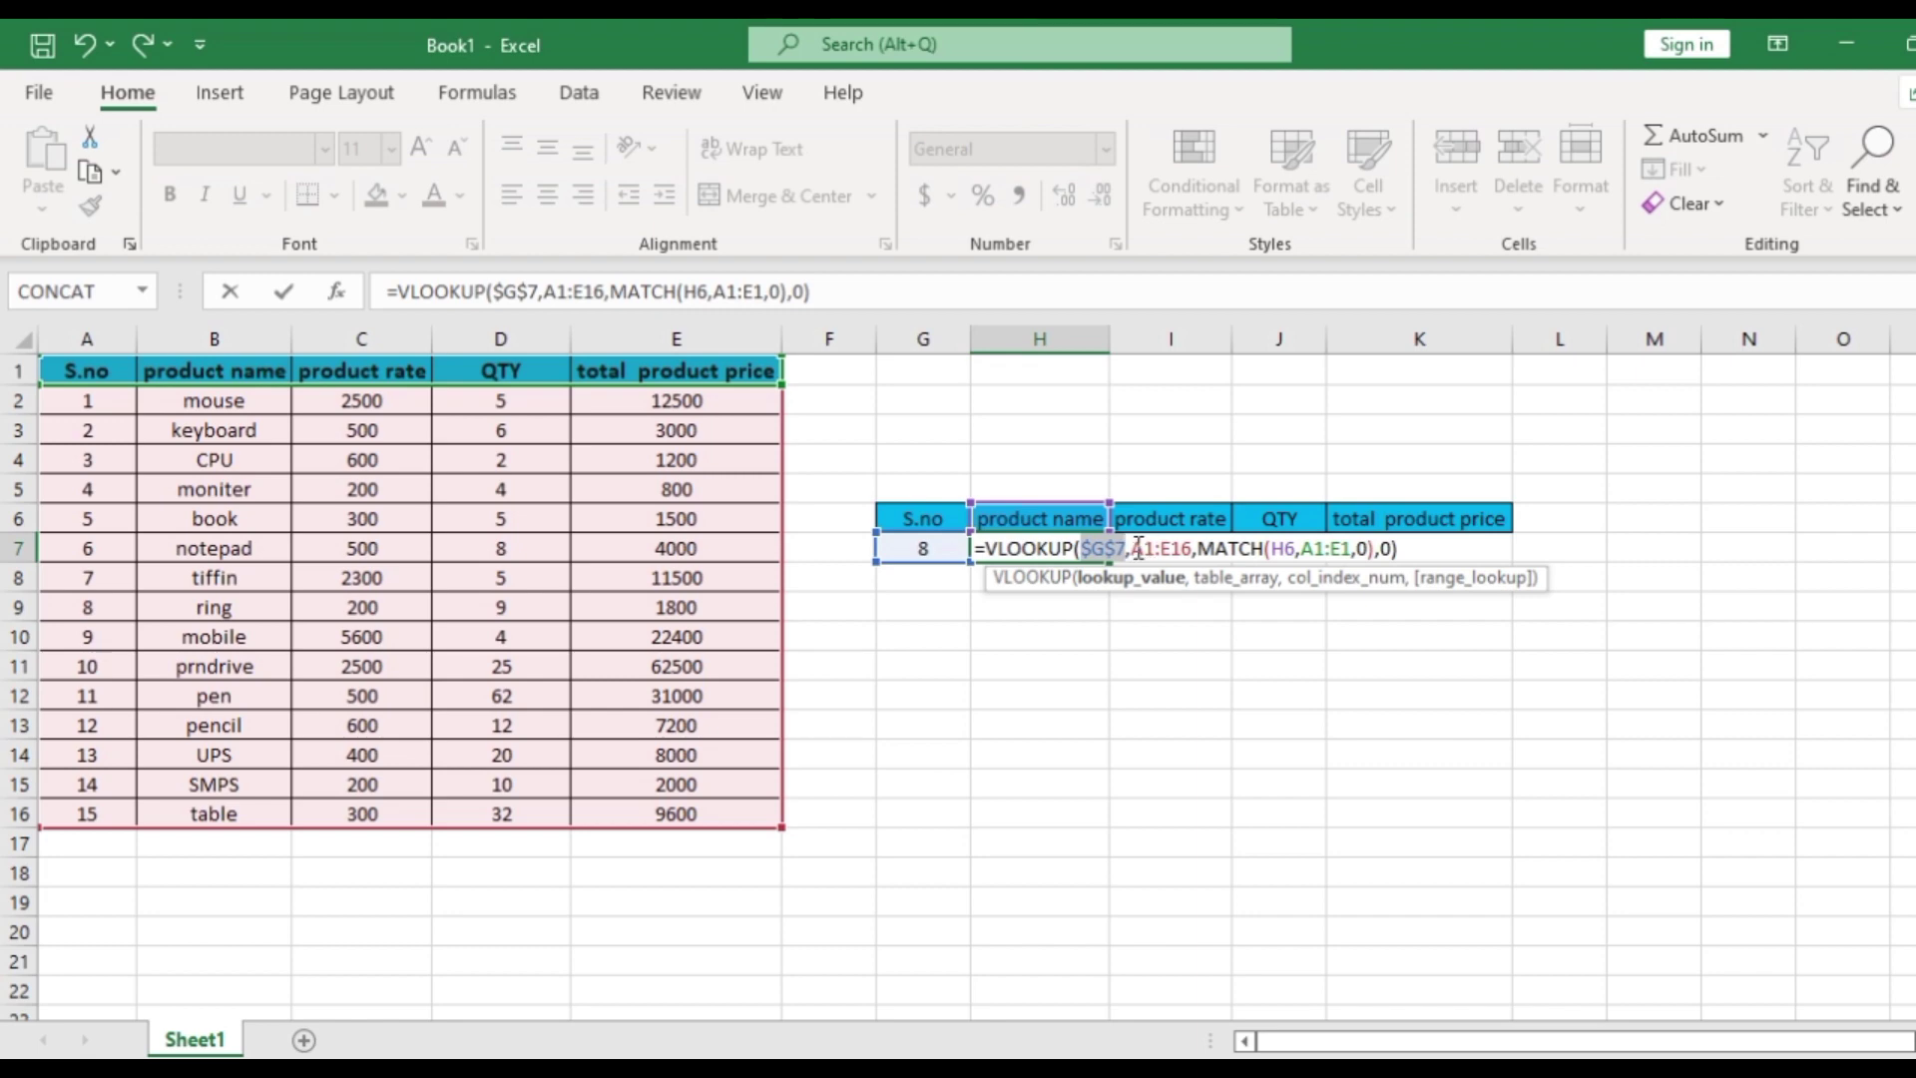
{"action": "left_click", "coordinate": [1144, 548]}
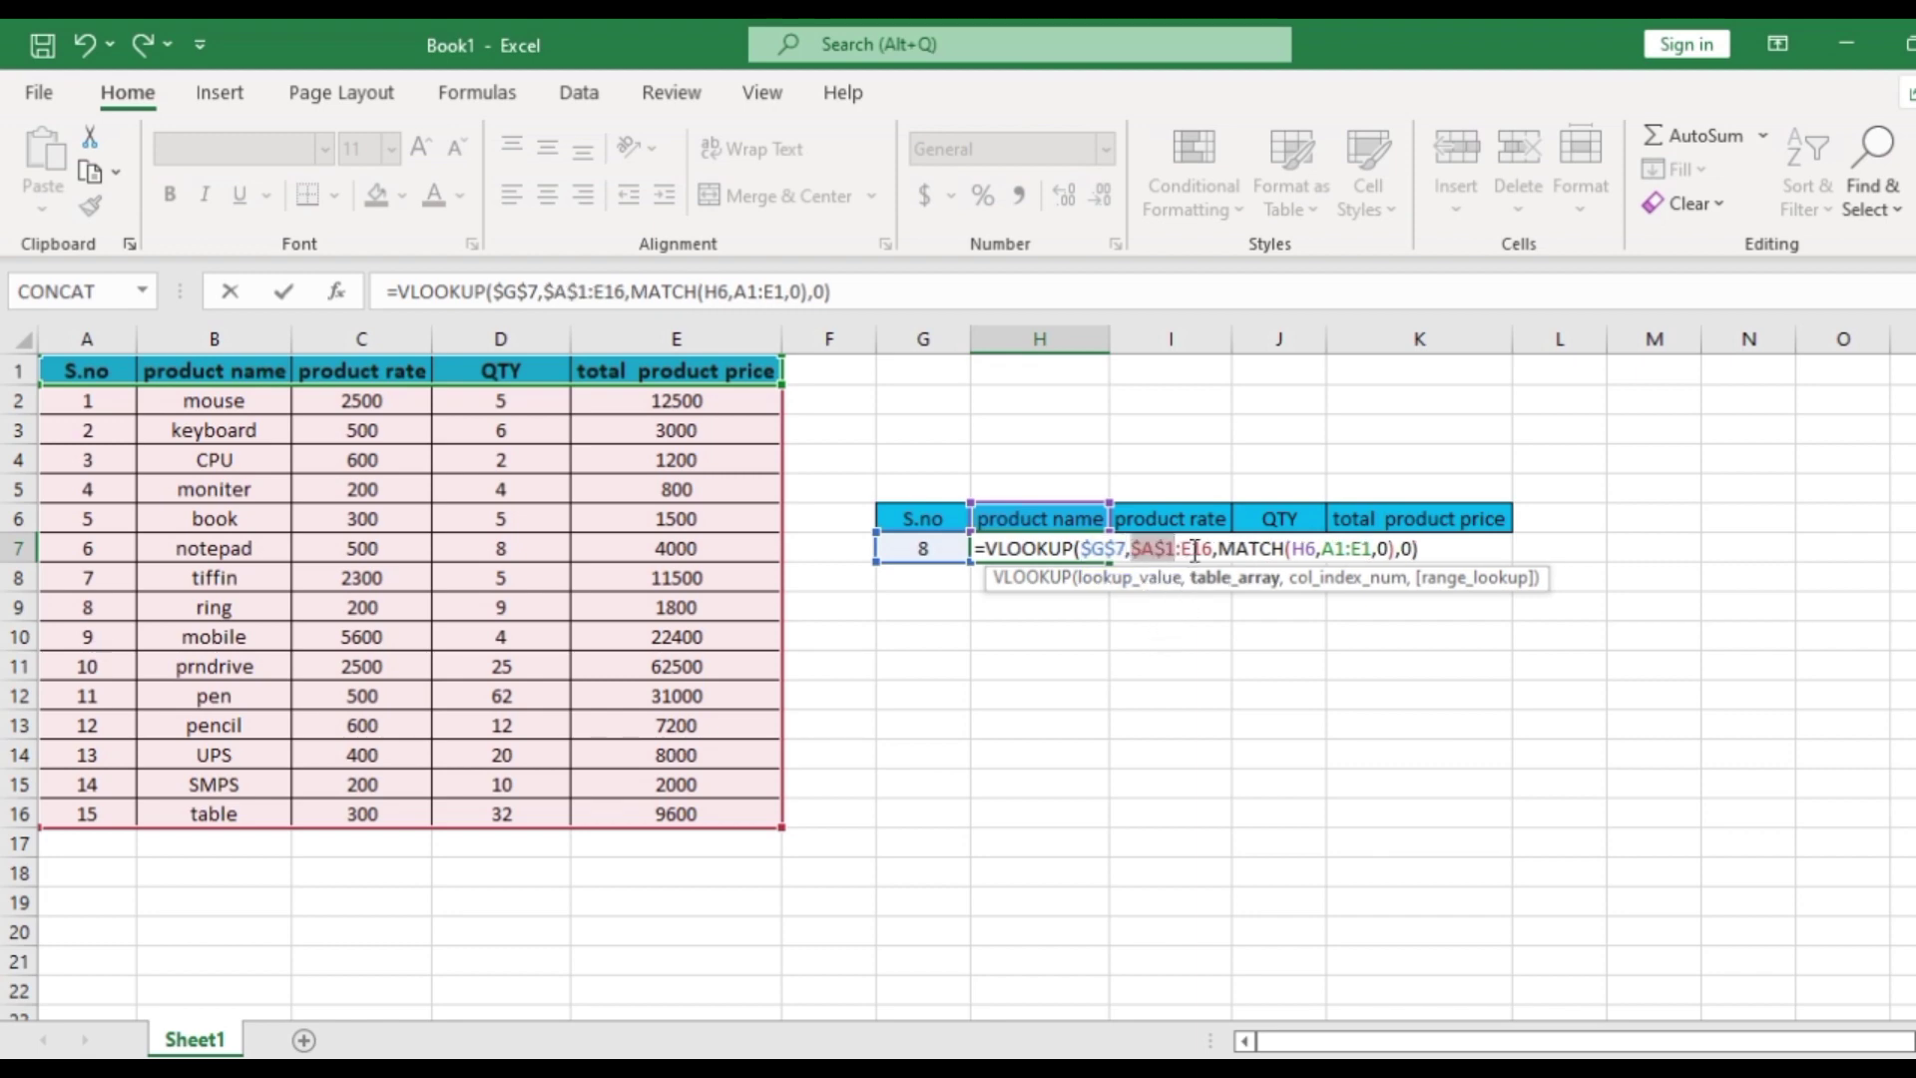
{"action": "key", "text": "F4"}
{"action": "key", "text": "Right"}
{"action": "key", "text": "Right"}
{"action": "key", "text": "F4"}
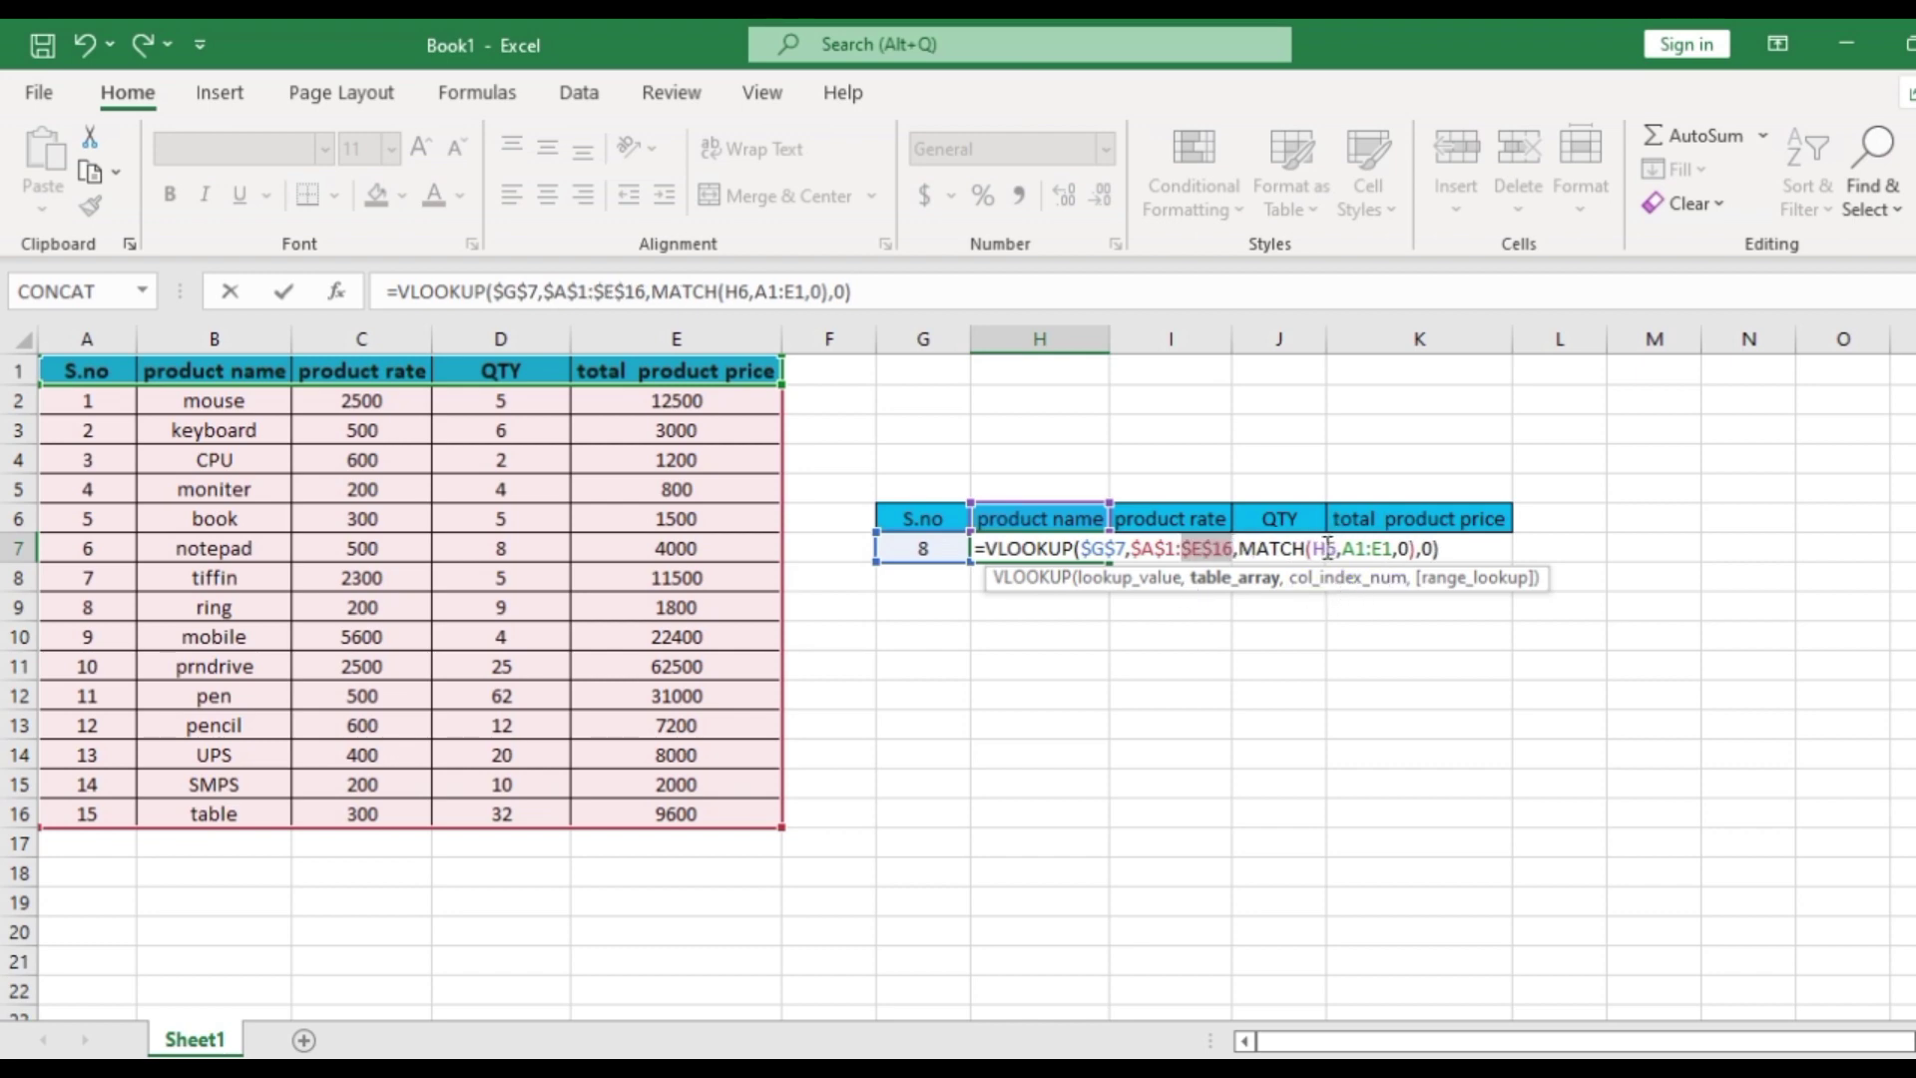
Step: Make the MATCH header range absolute as $A$1:$E$1
{"action": "left_click", "coordinate": [1328, 549]}
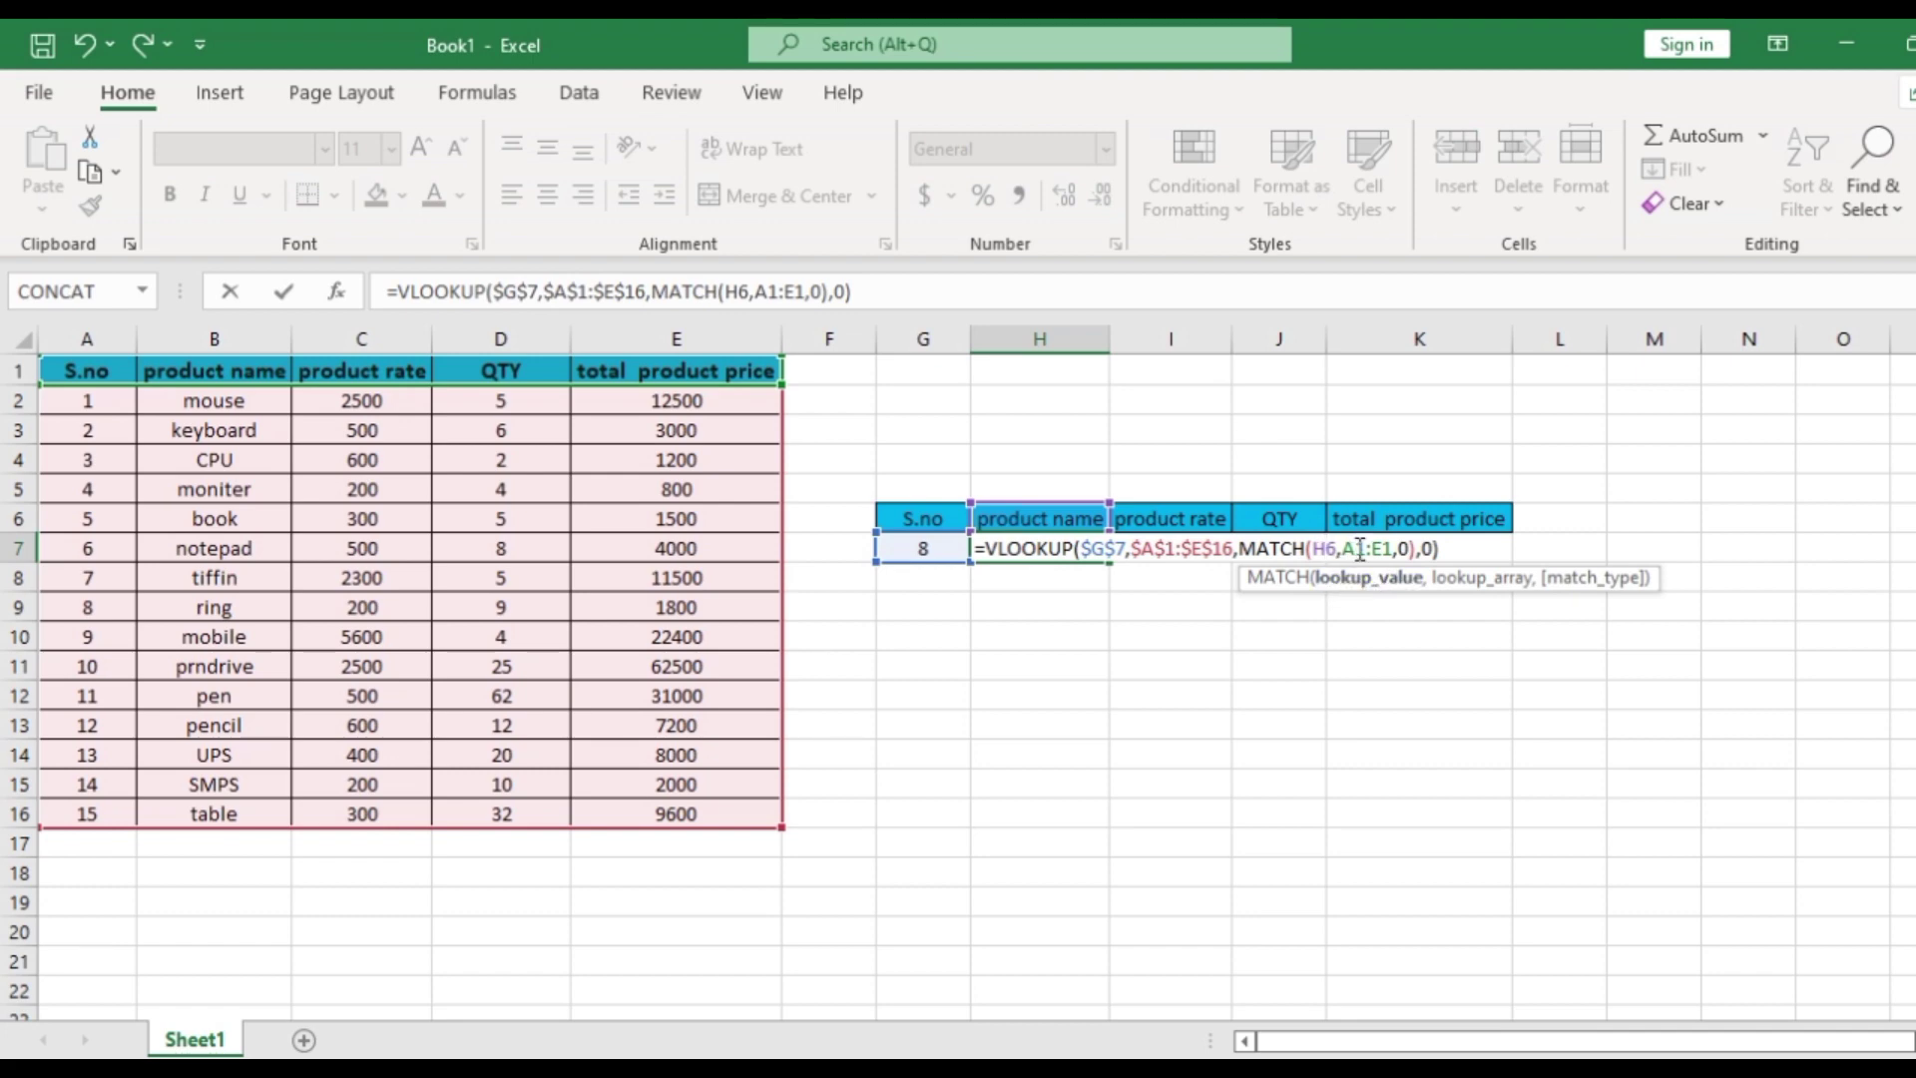
{"action": "left_click", "coordinate": [1359, 549]}
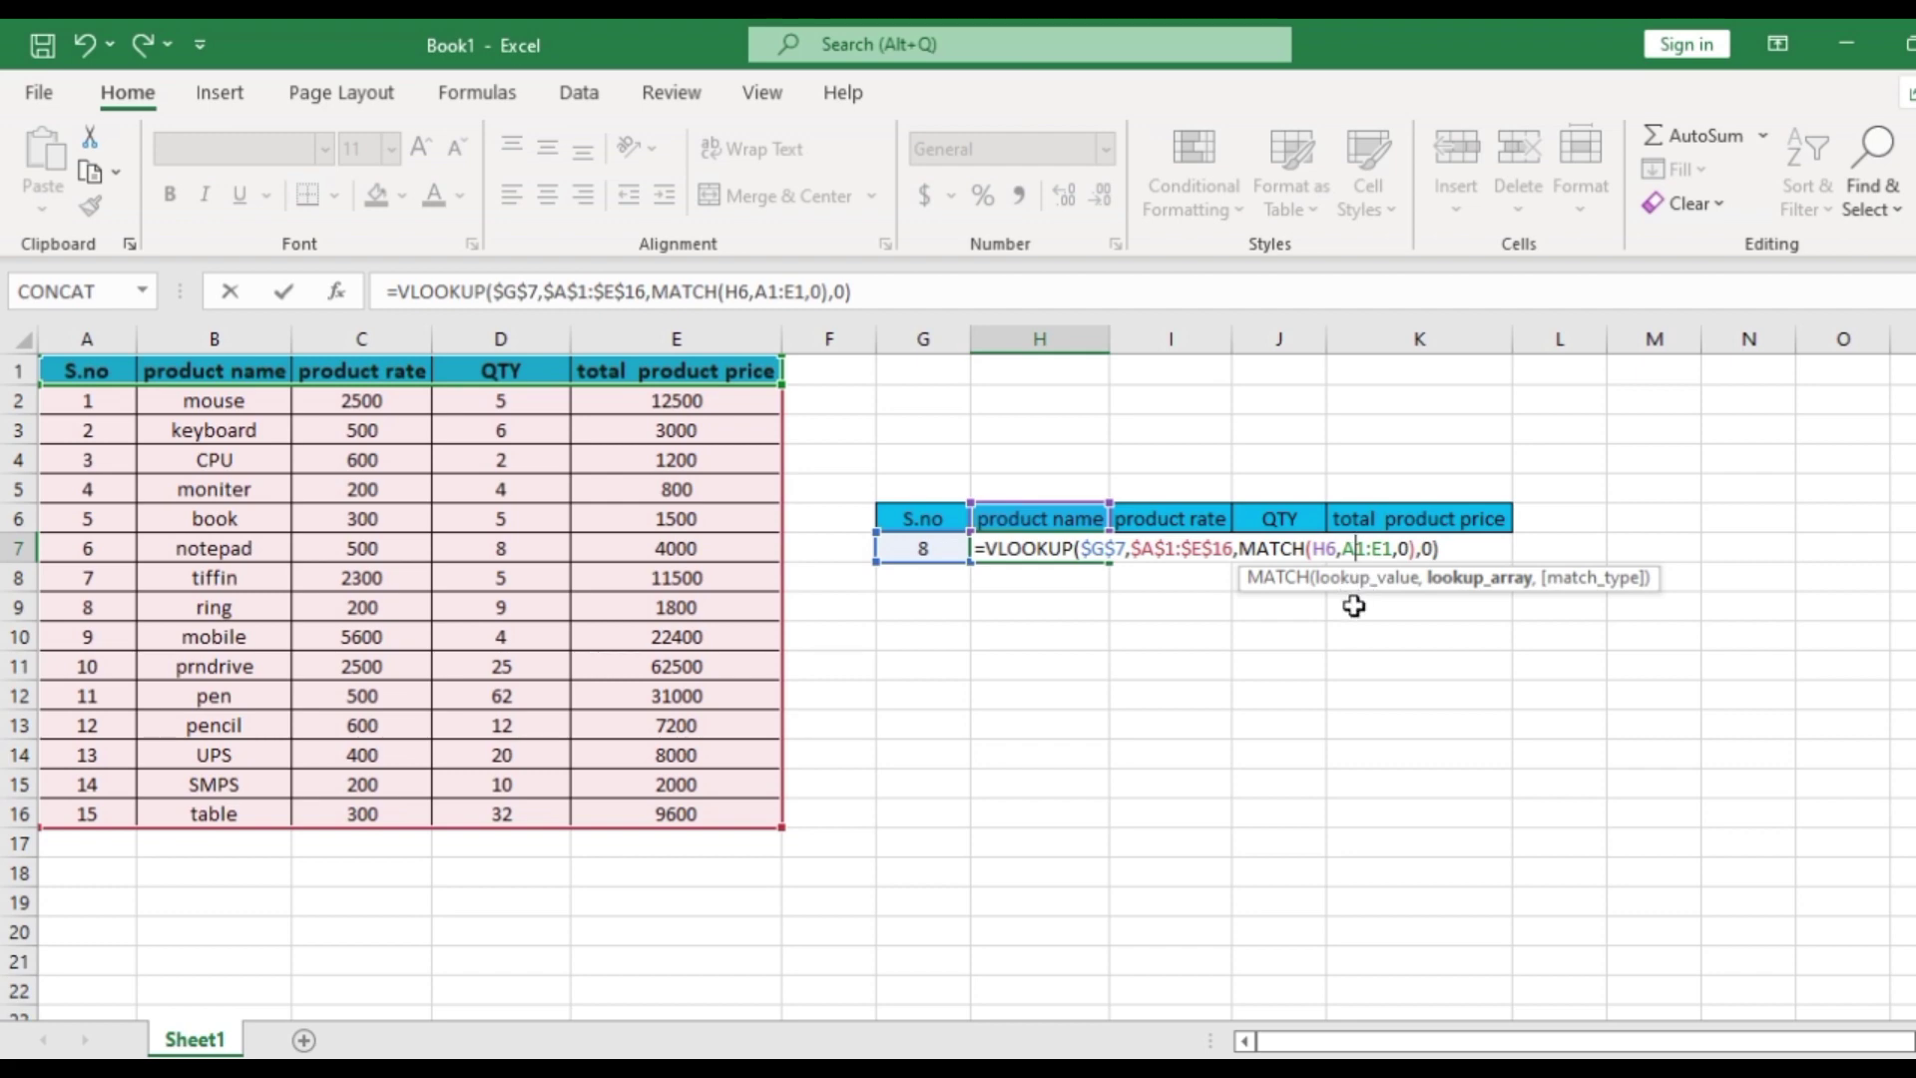
{"action": "key", "text": "F4"}
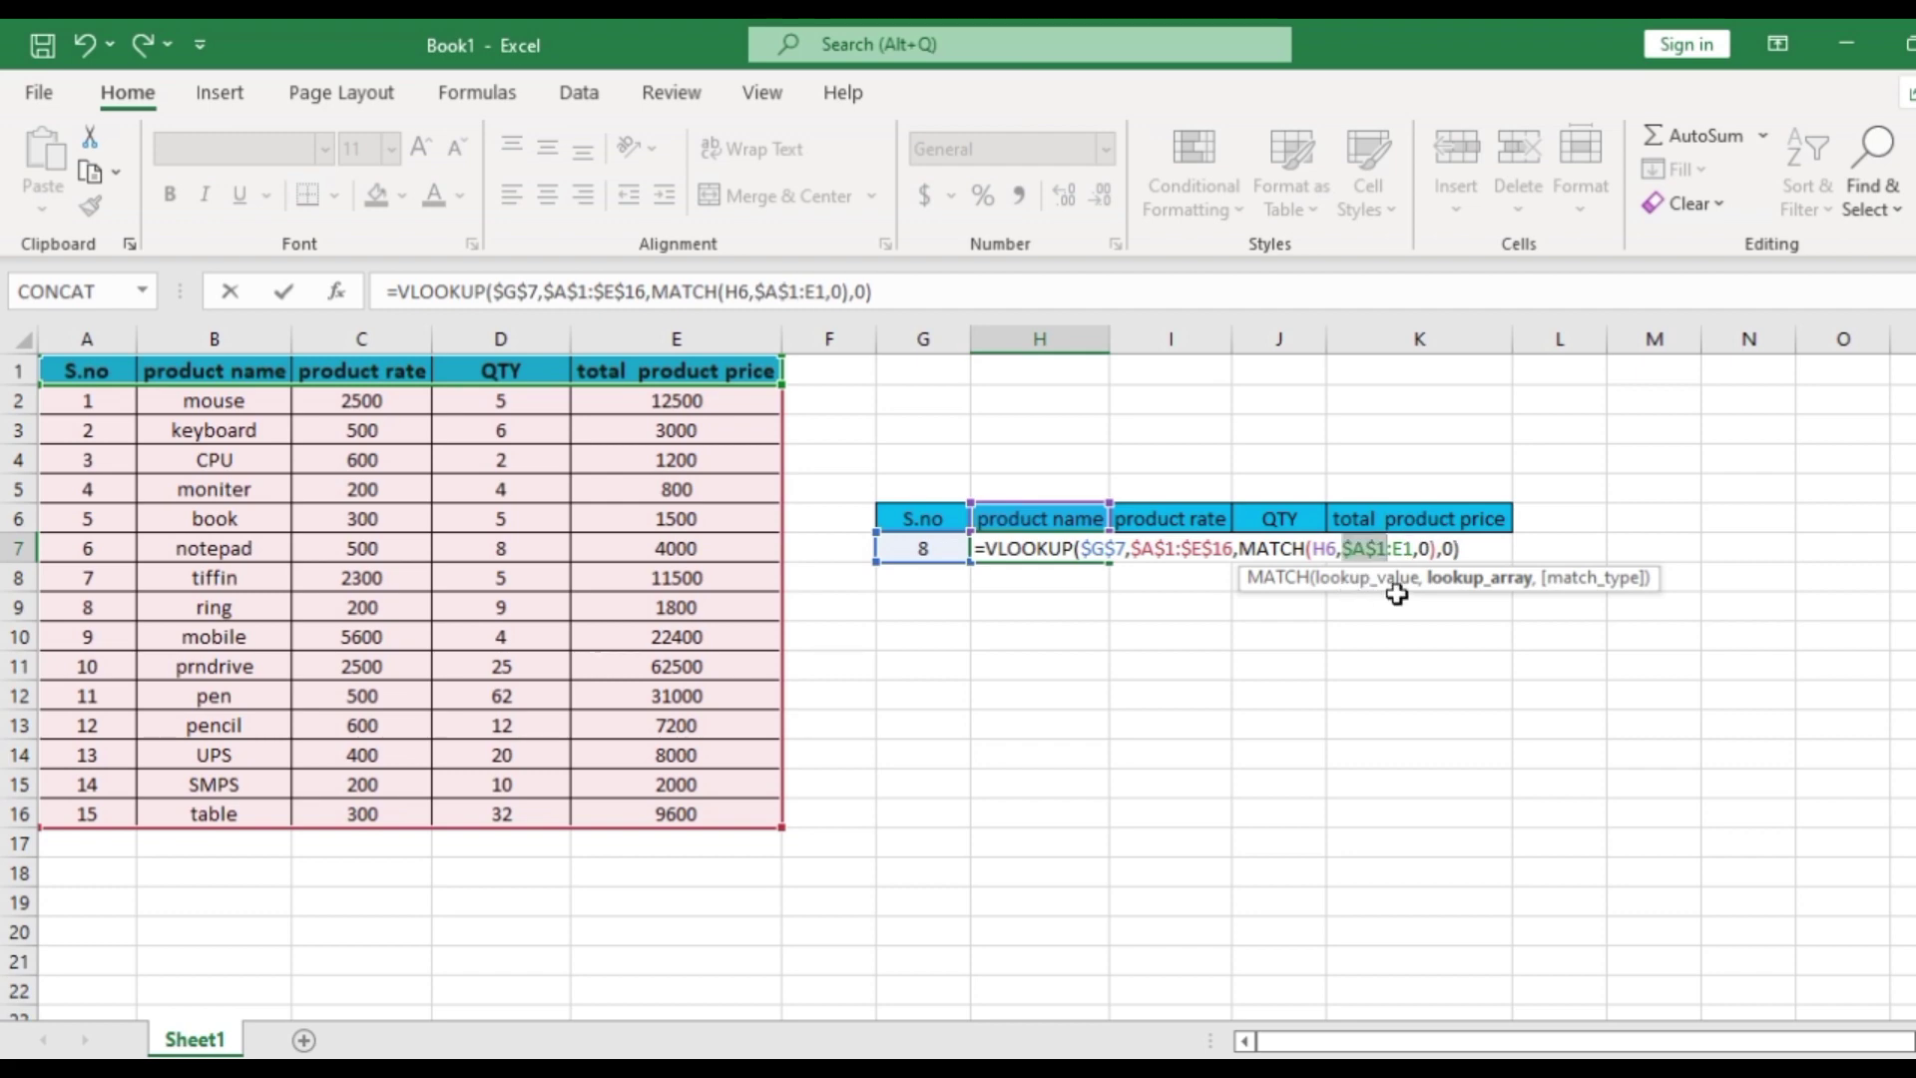
{"action": "left_click", "coordinate": [1404, 551]}
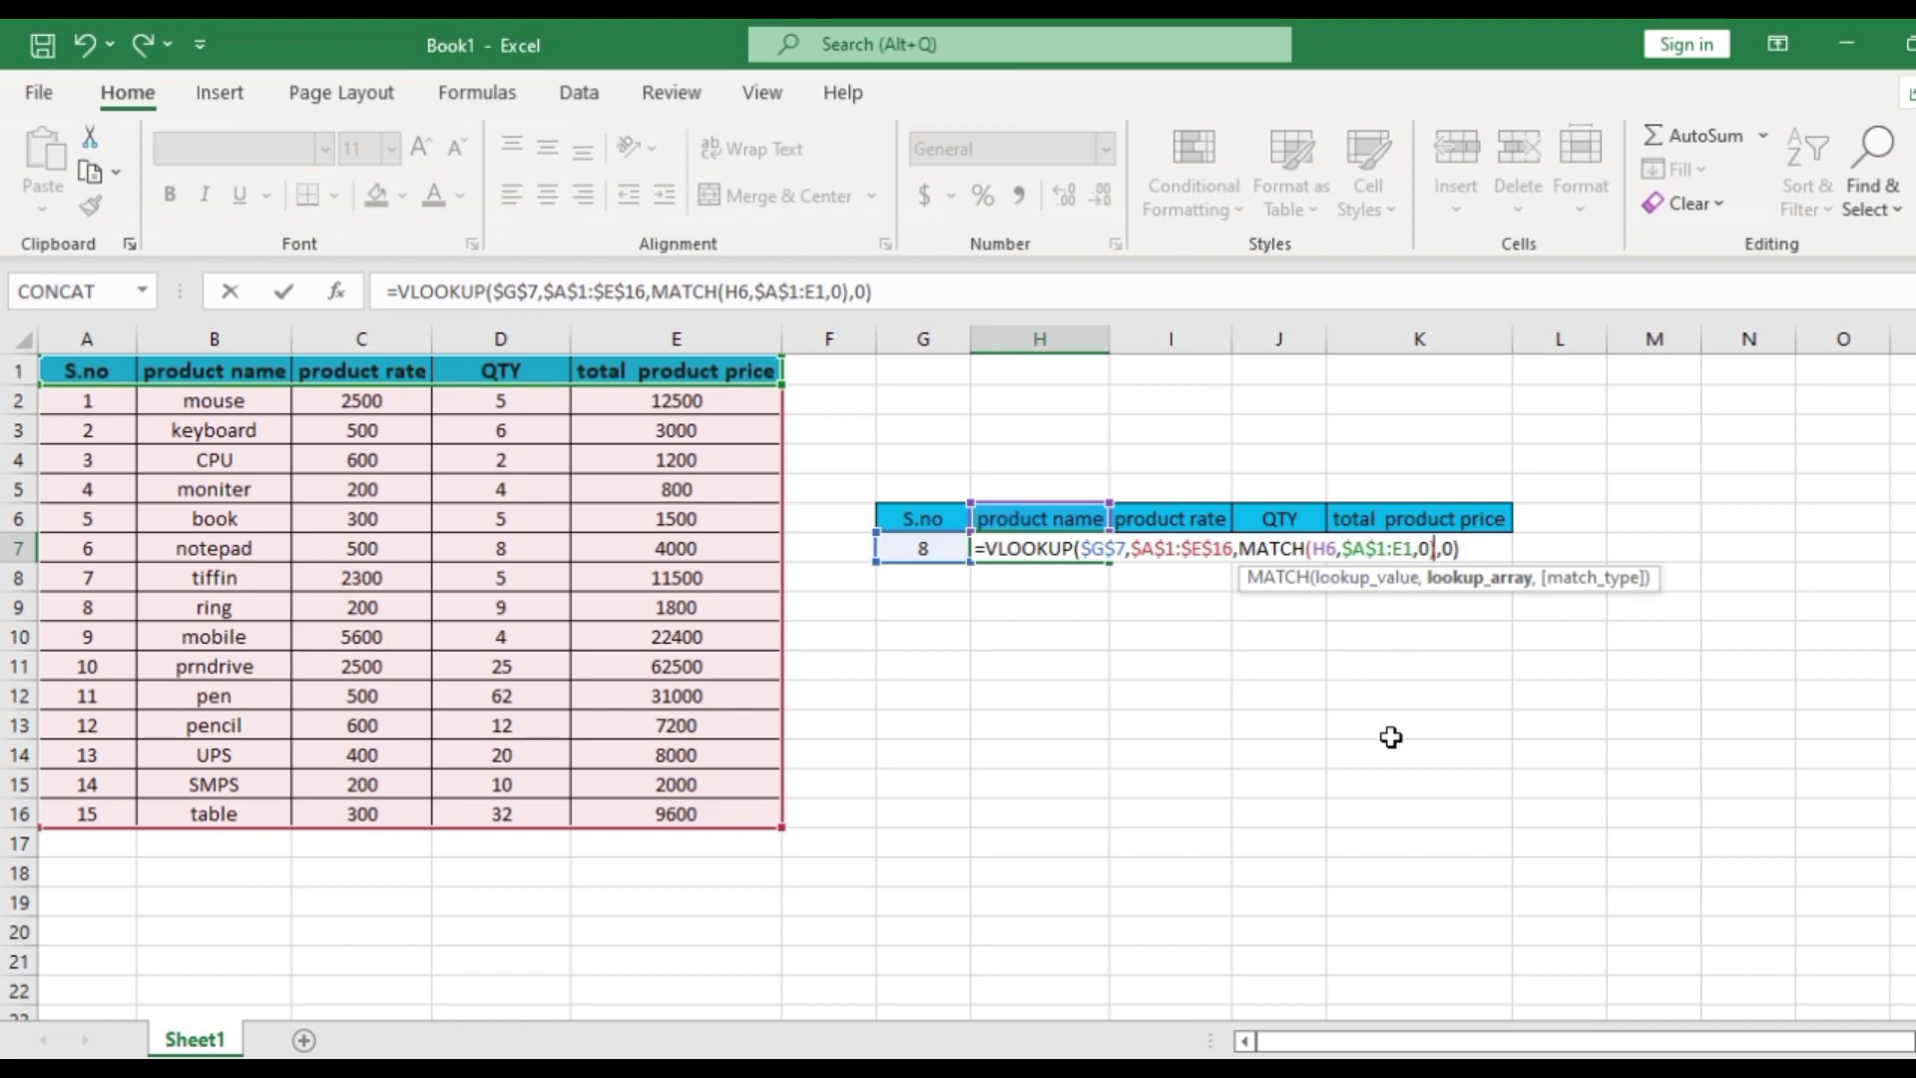
{"action": "key", "text": "F4"}
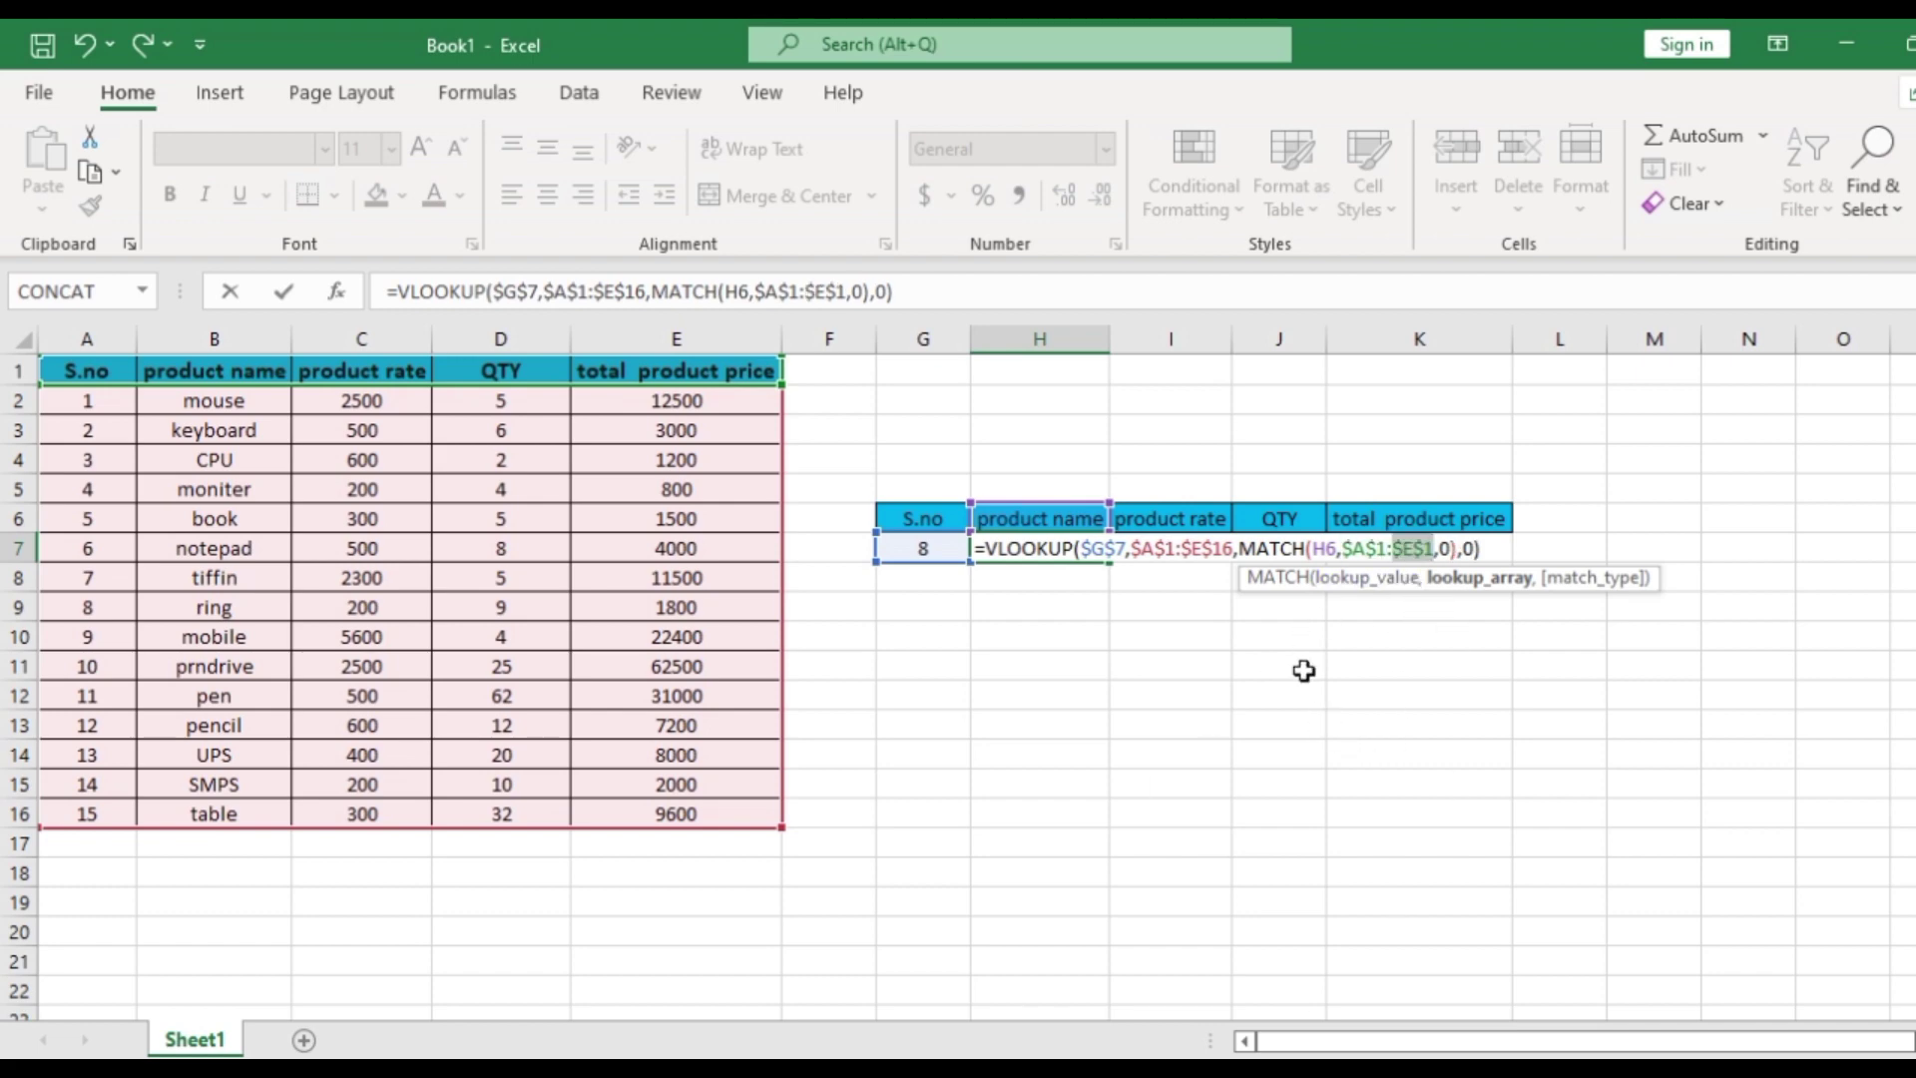
Step: Commit the absolute-referenced H7 formula and fill it across to K7
{"action": "key", "text": "Return"}
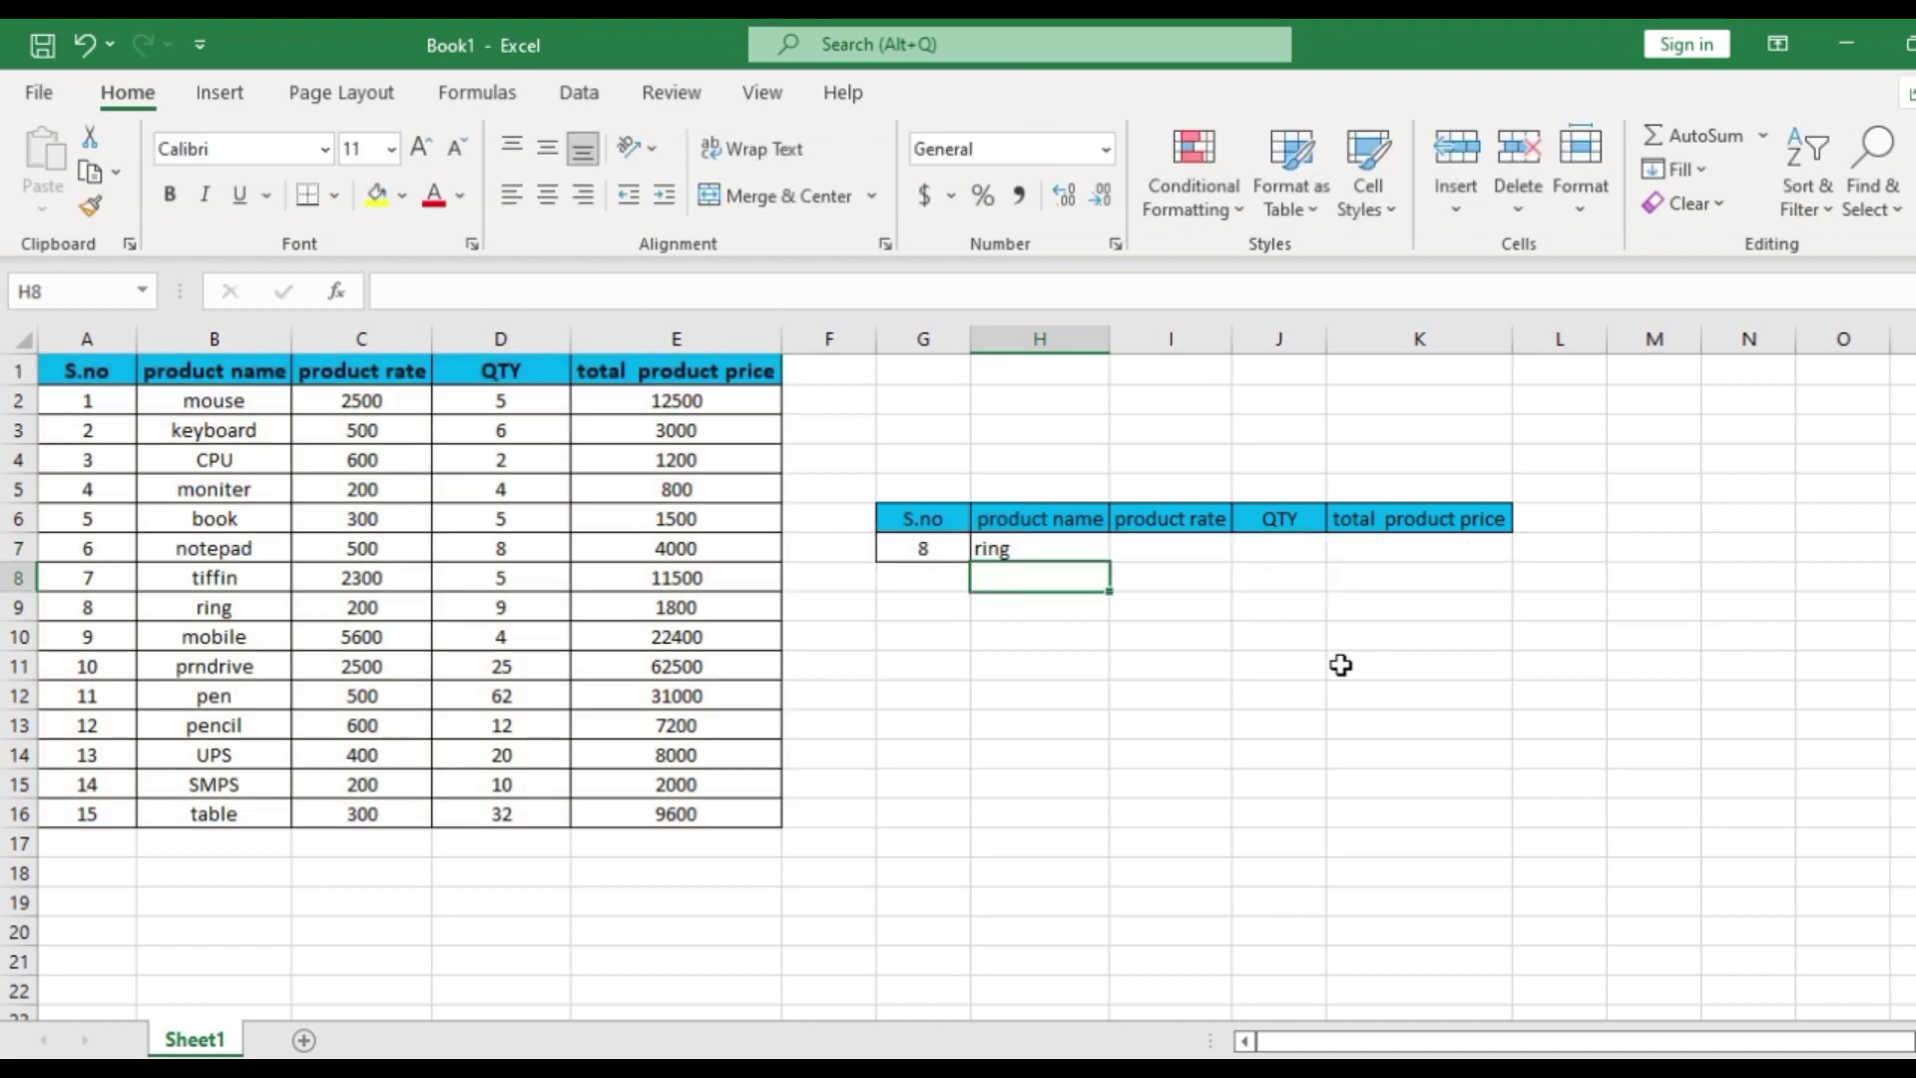
{"action": "left_click", "coordinate": [1043, 549]}
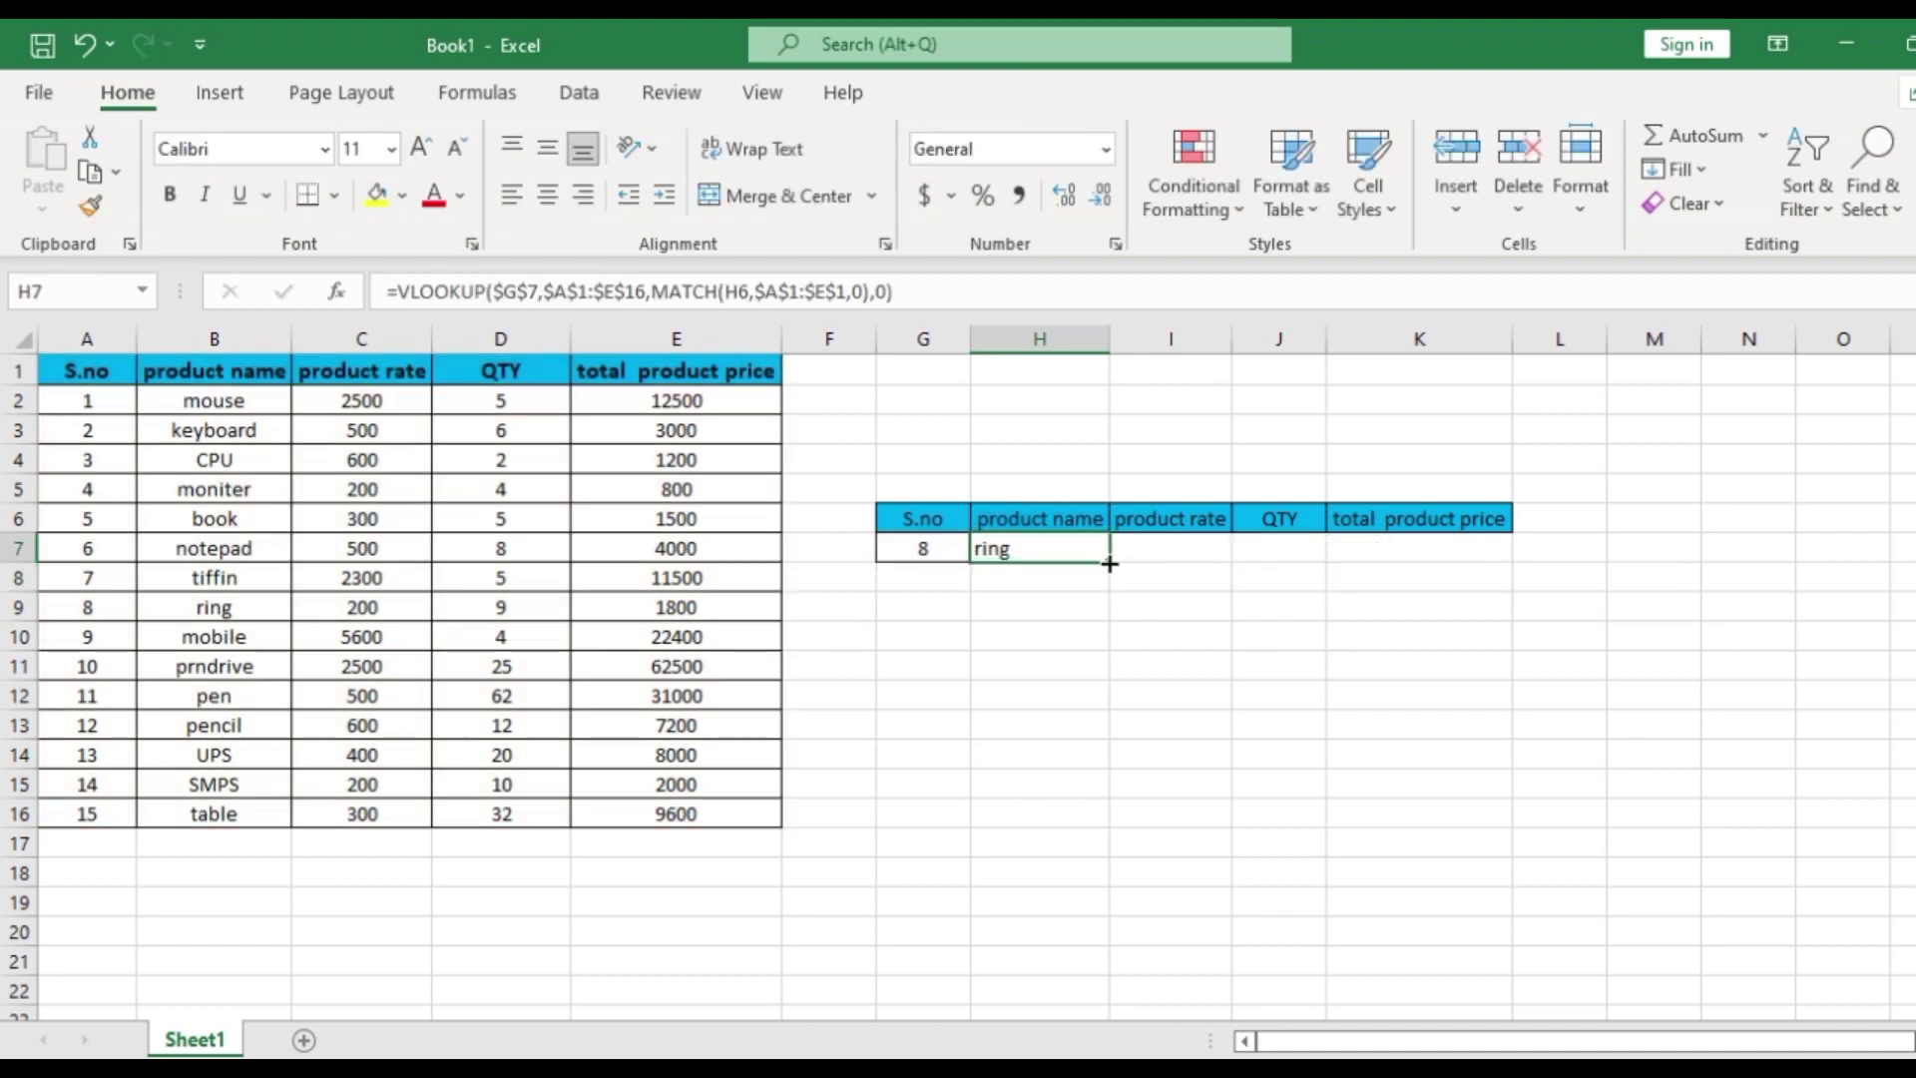
{"action": "left_click_drag", "start_coordinate": [1110, 564], "coordinate": [1457, 564]}
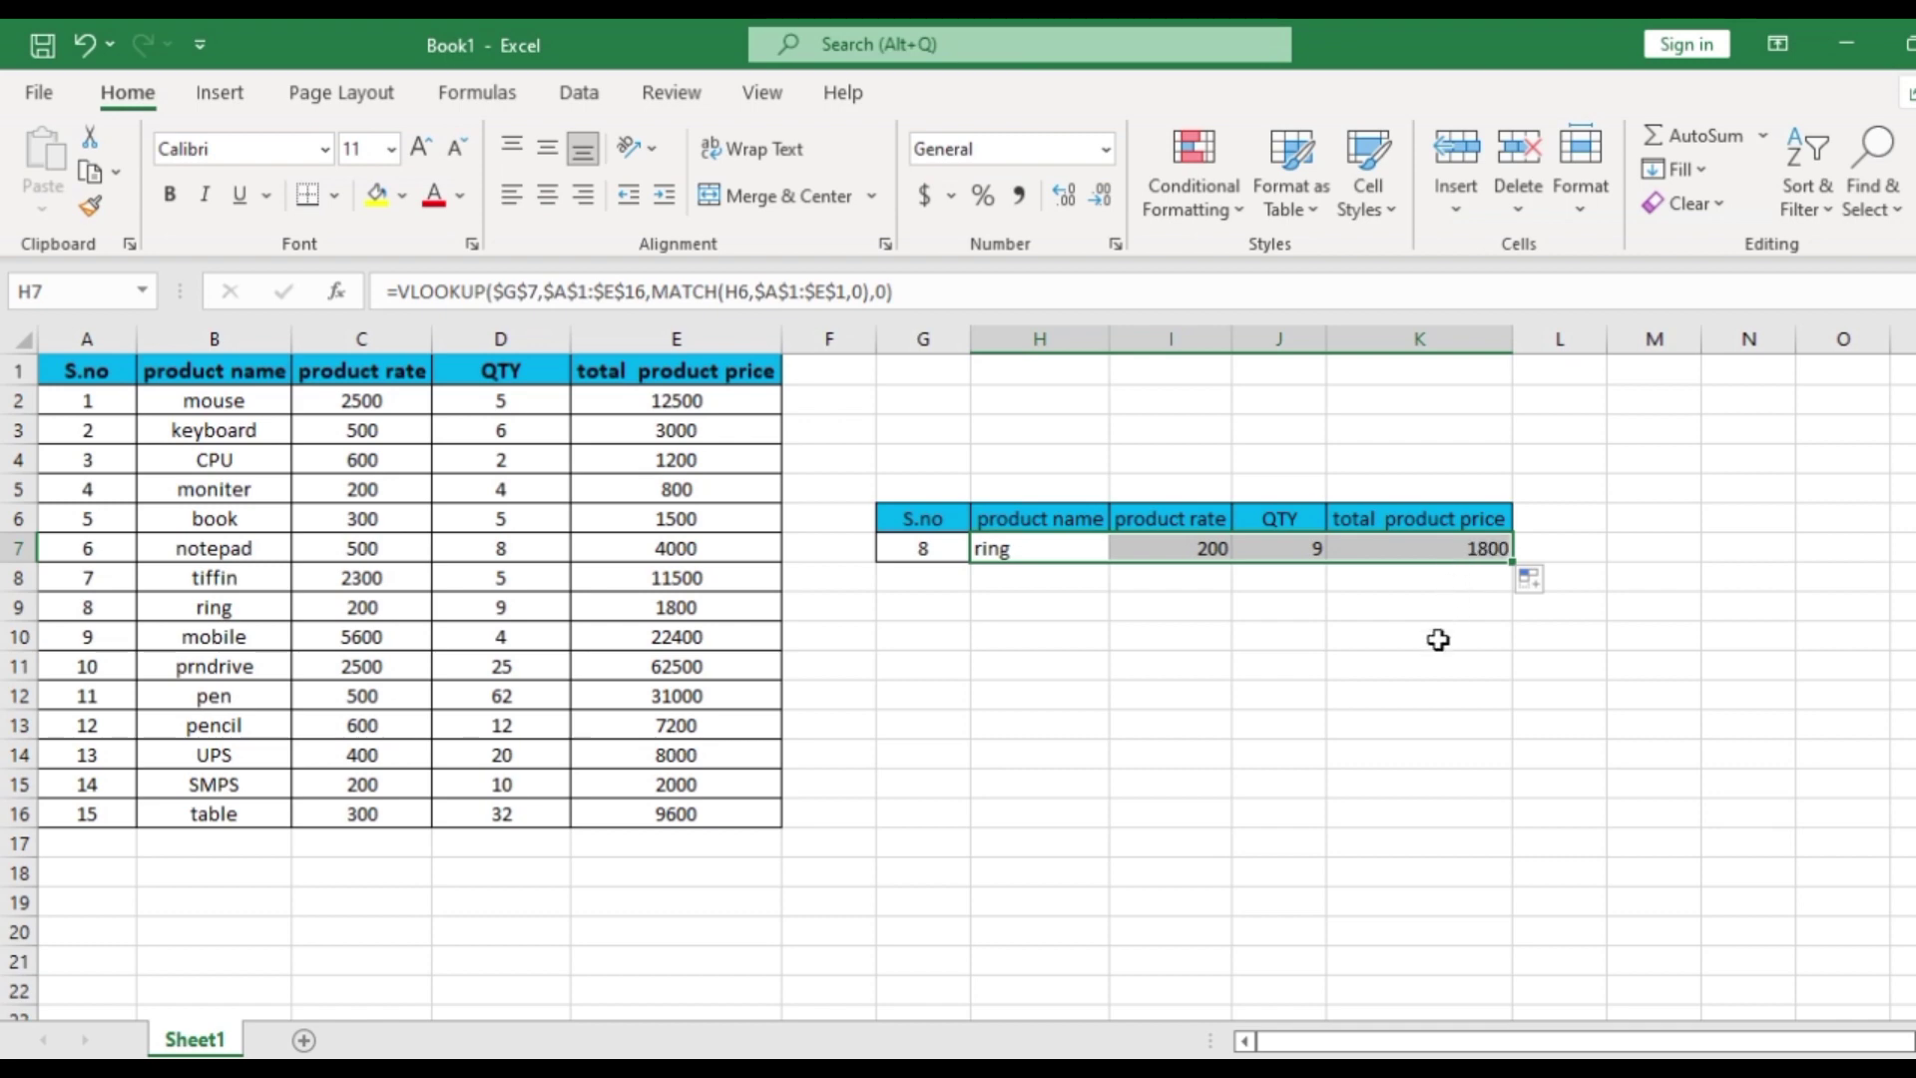
{"action": "left_click", "coordinate": [1405, 699]}
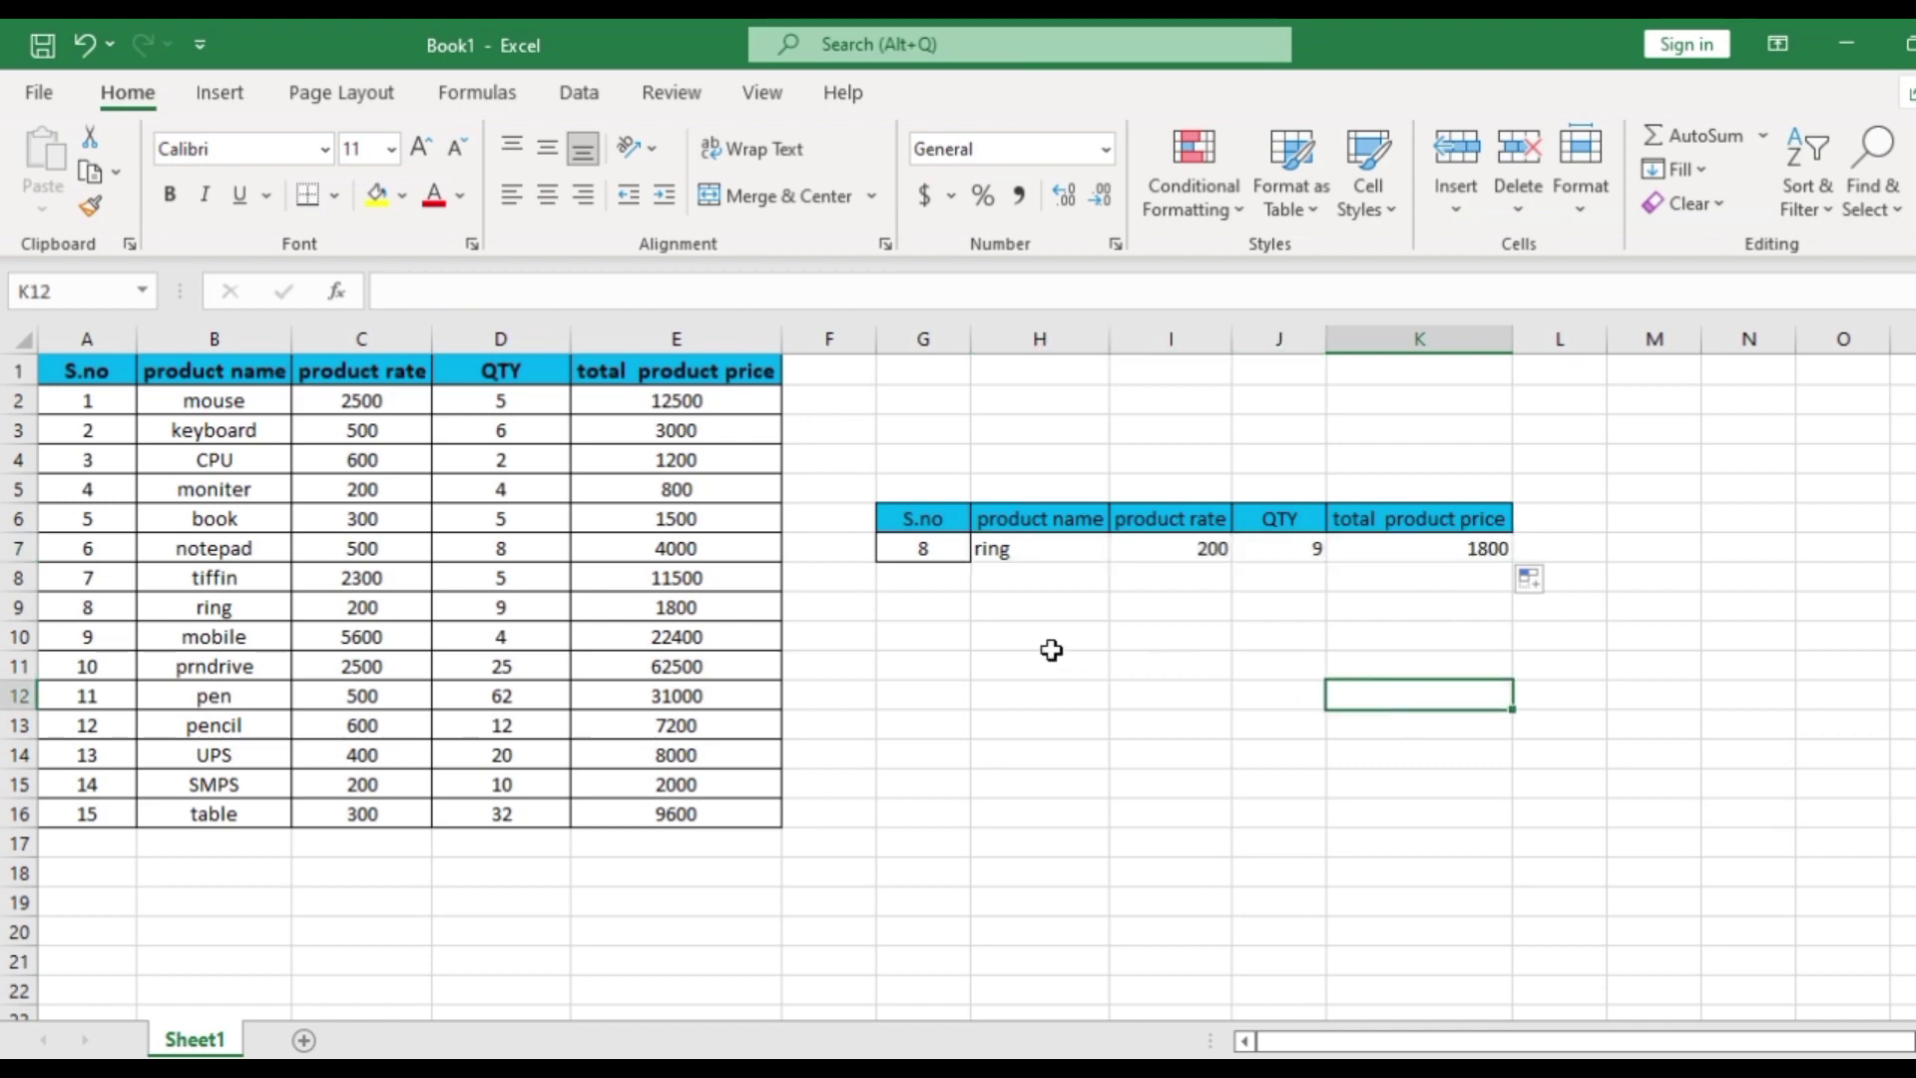
Step: Test the lookup with S.no 12, 10 and 5, ending on book, 300, 5, 1500
{"action": "left_click", "coordinate": [948, 546]}
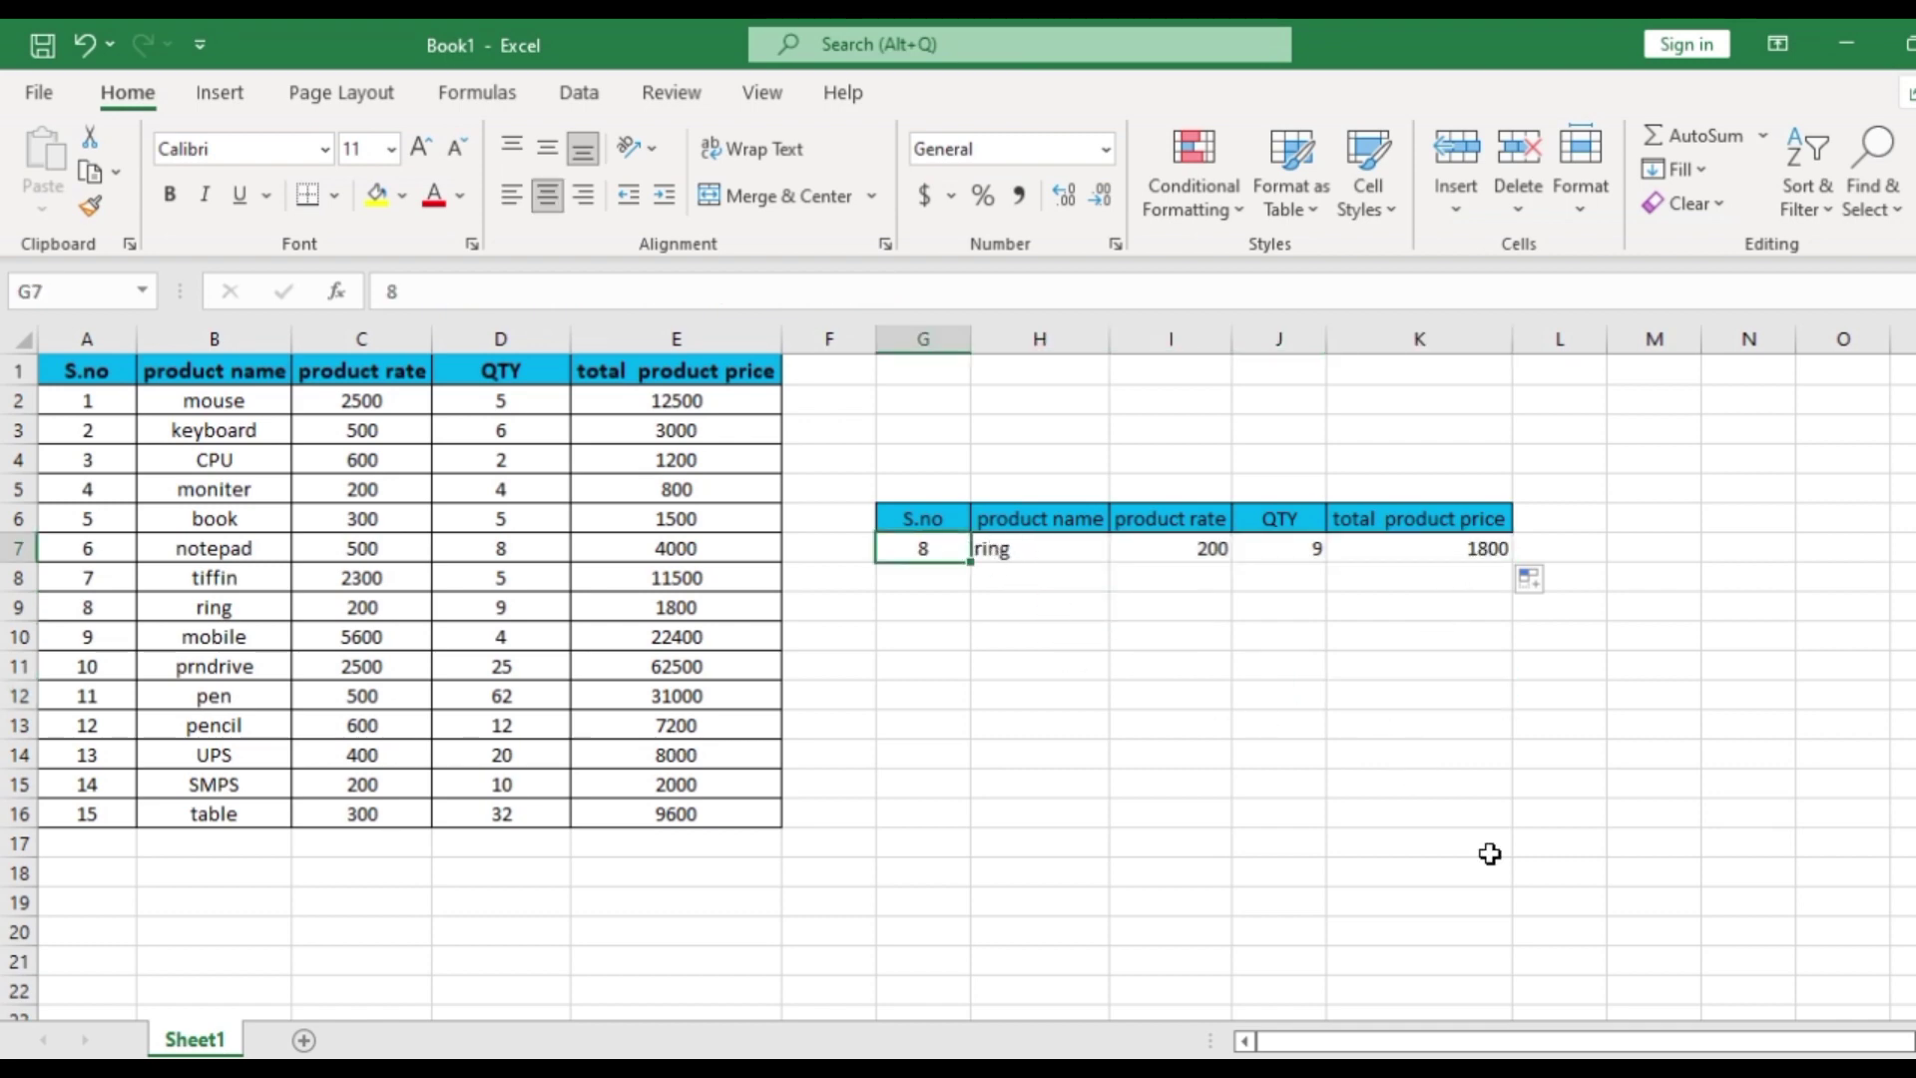
{"action": "type", "text": "12"}
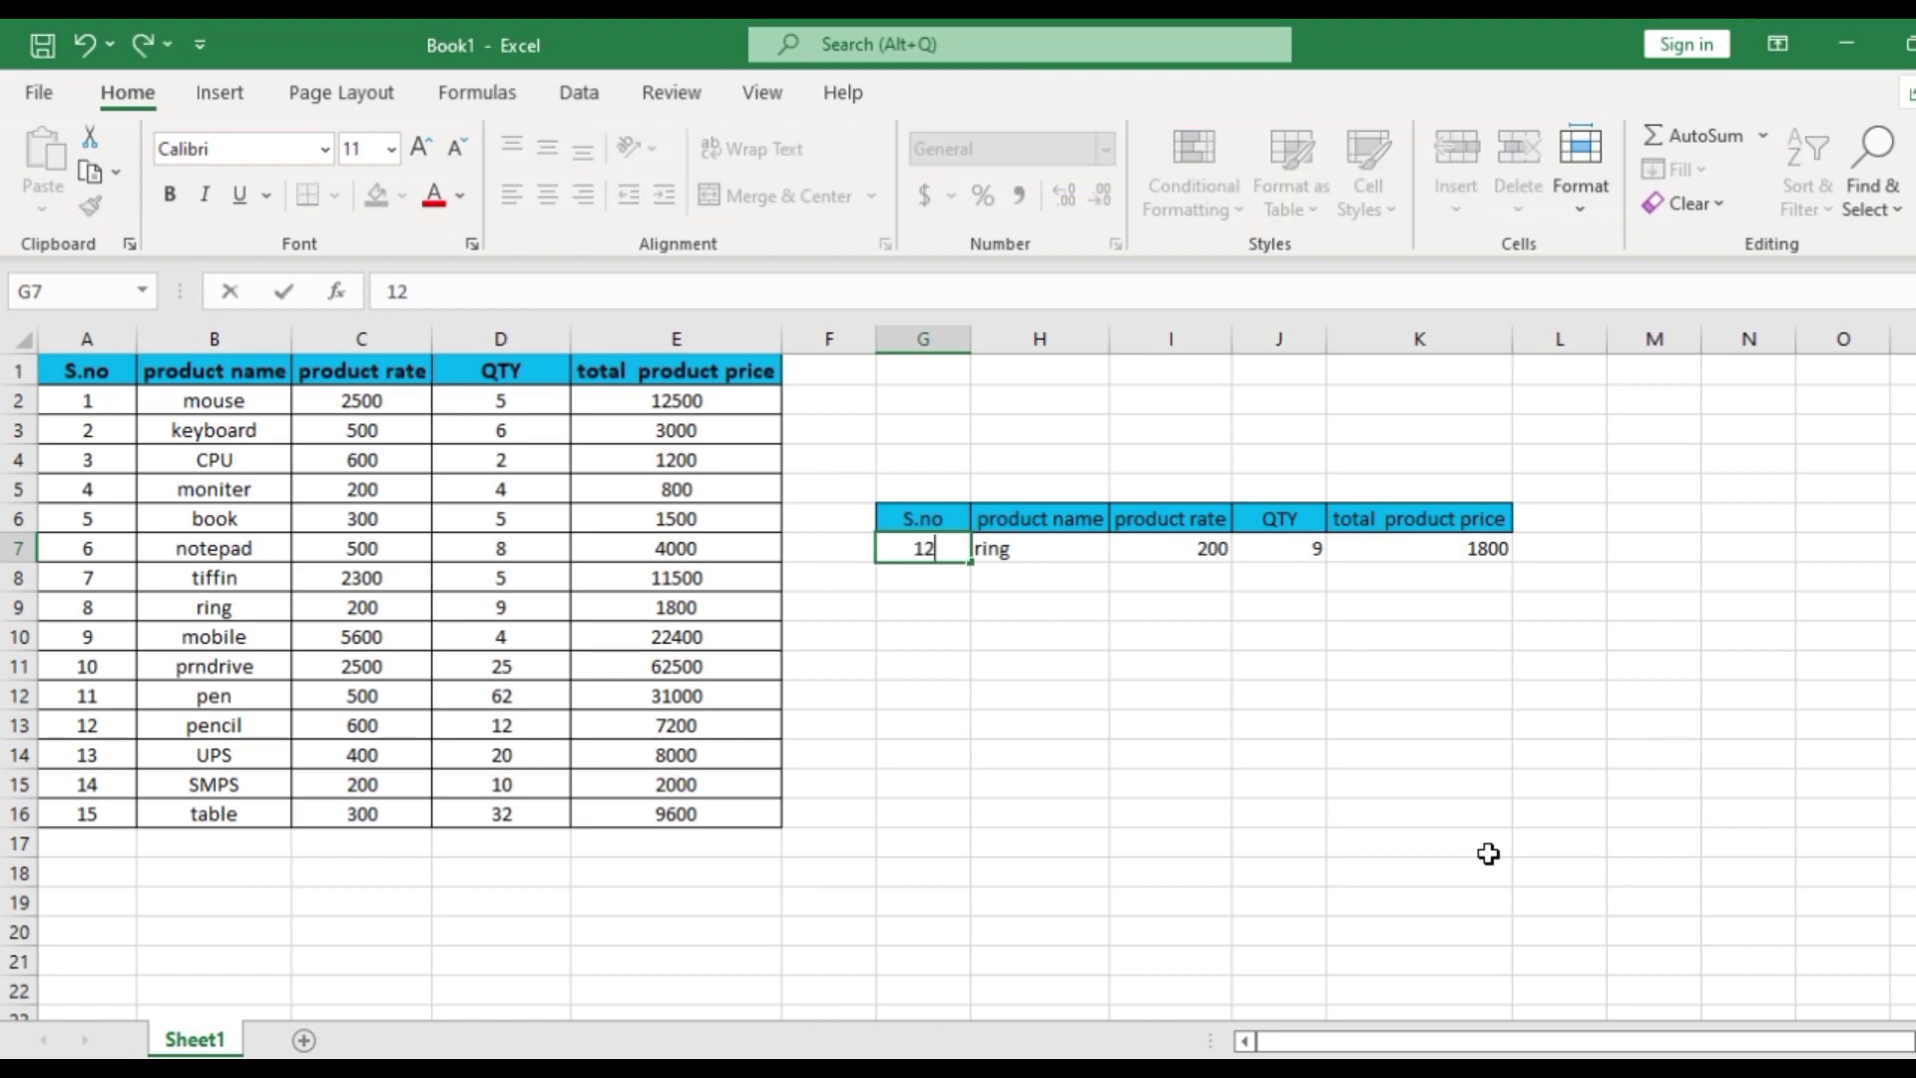
{"action": "key", "text": "Return"}
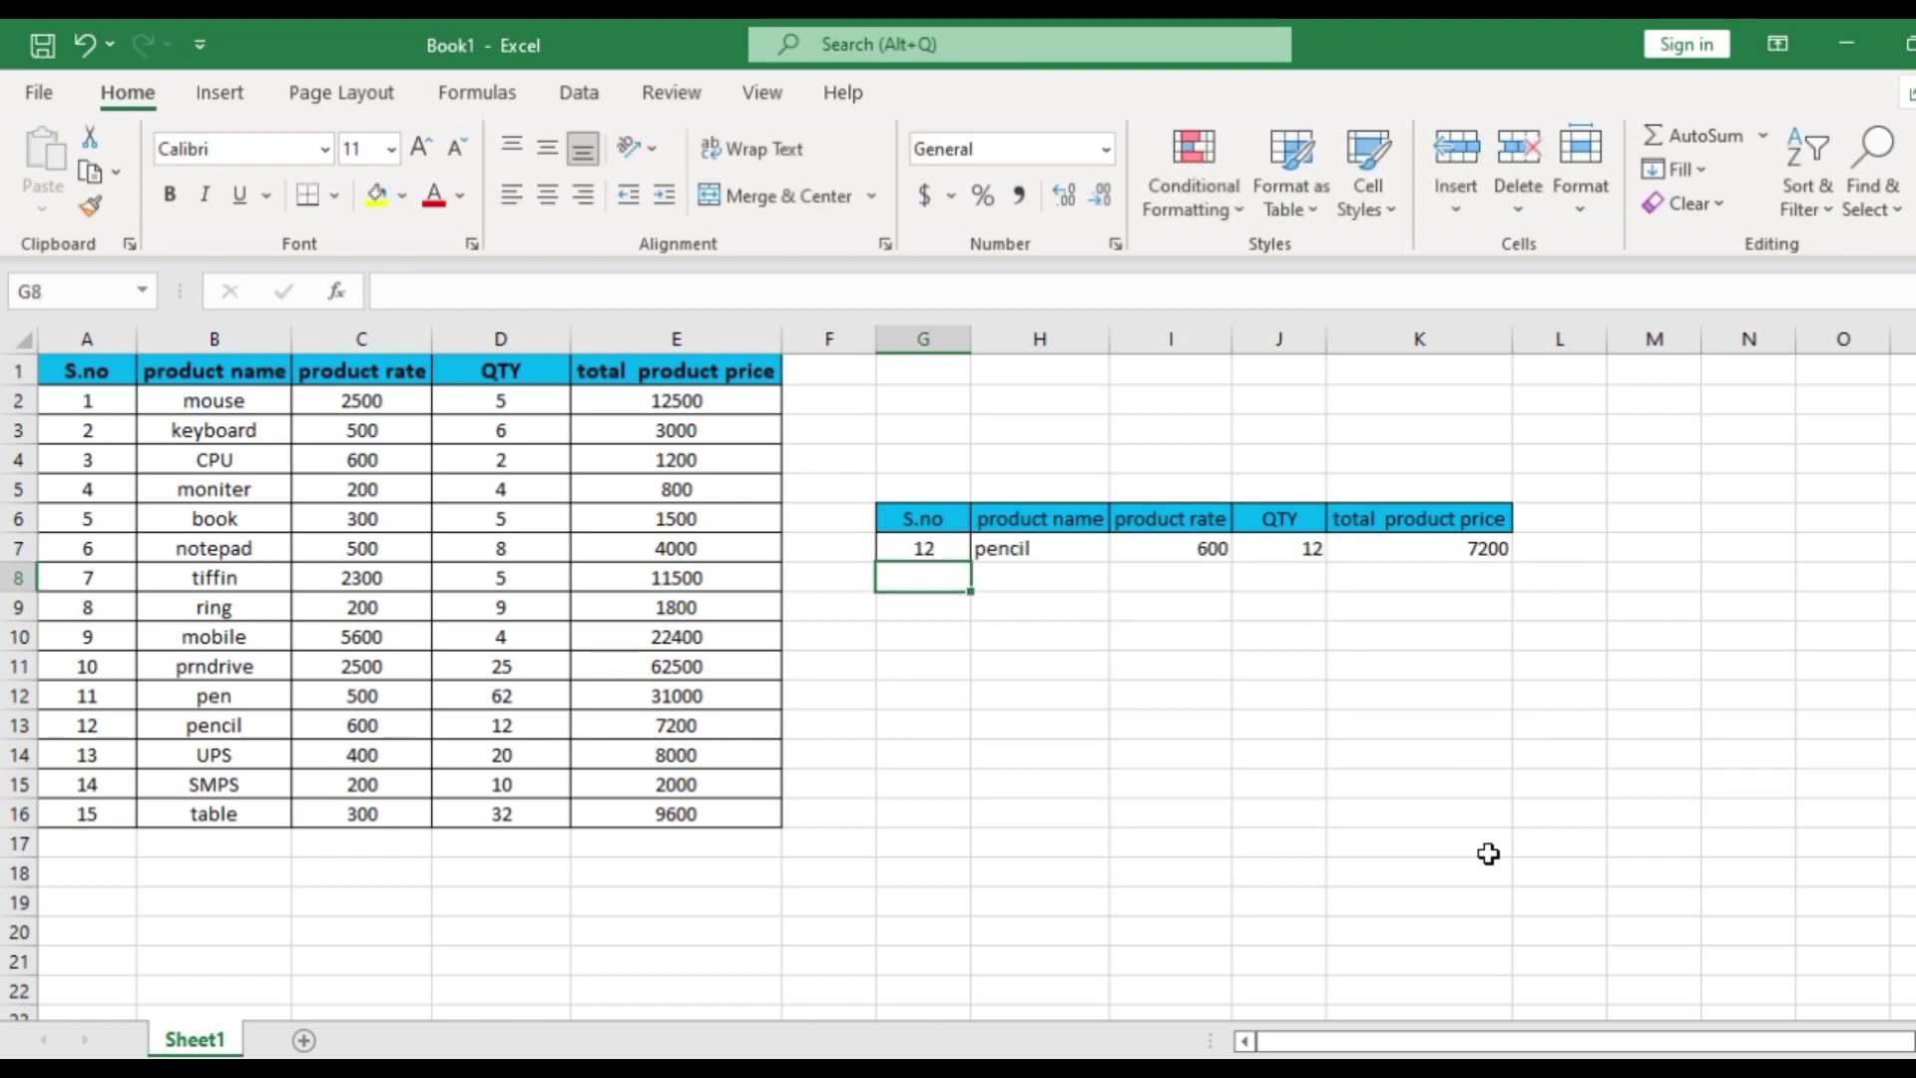
{"action": "key", "text": "Up"}
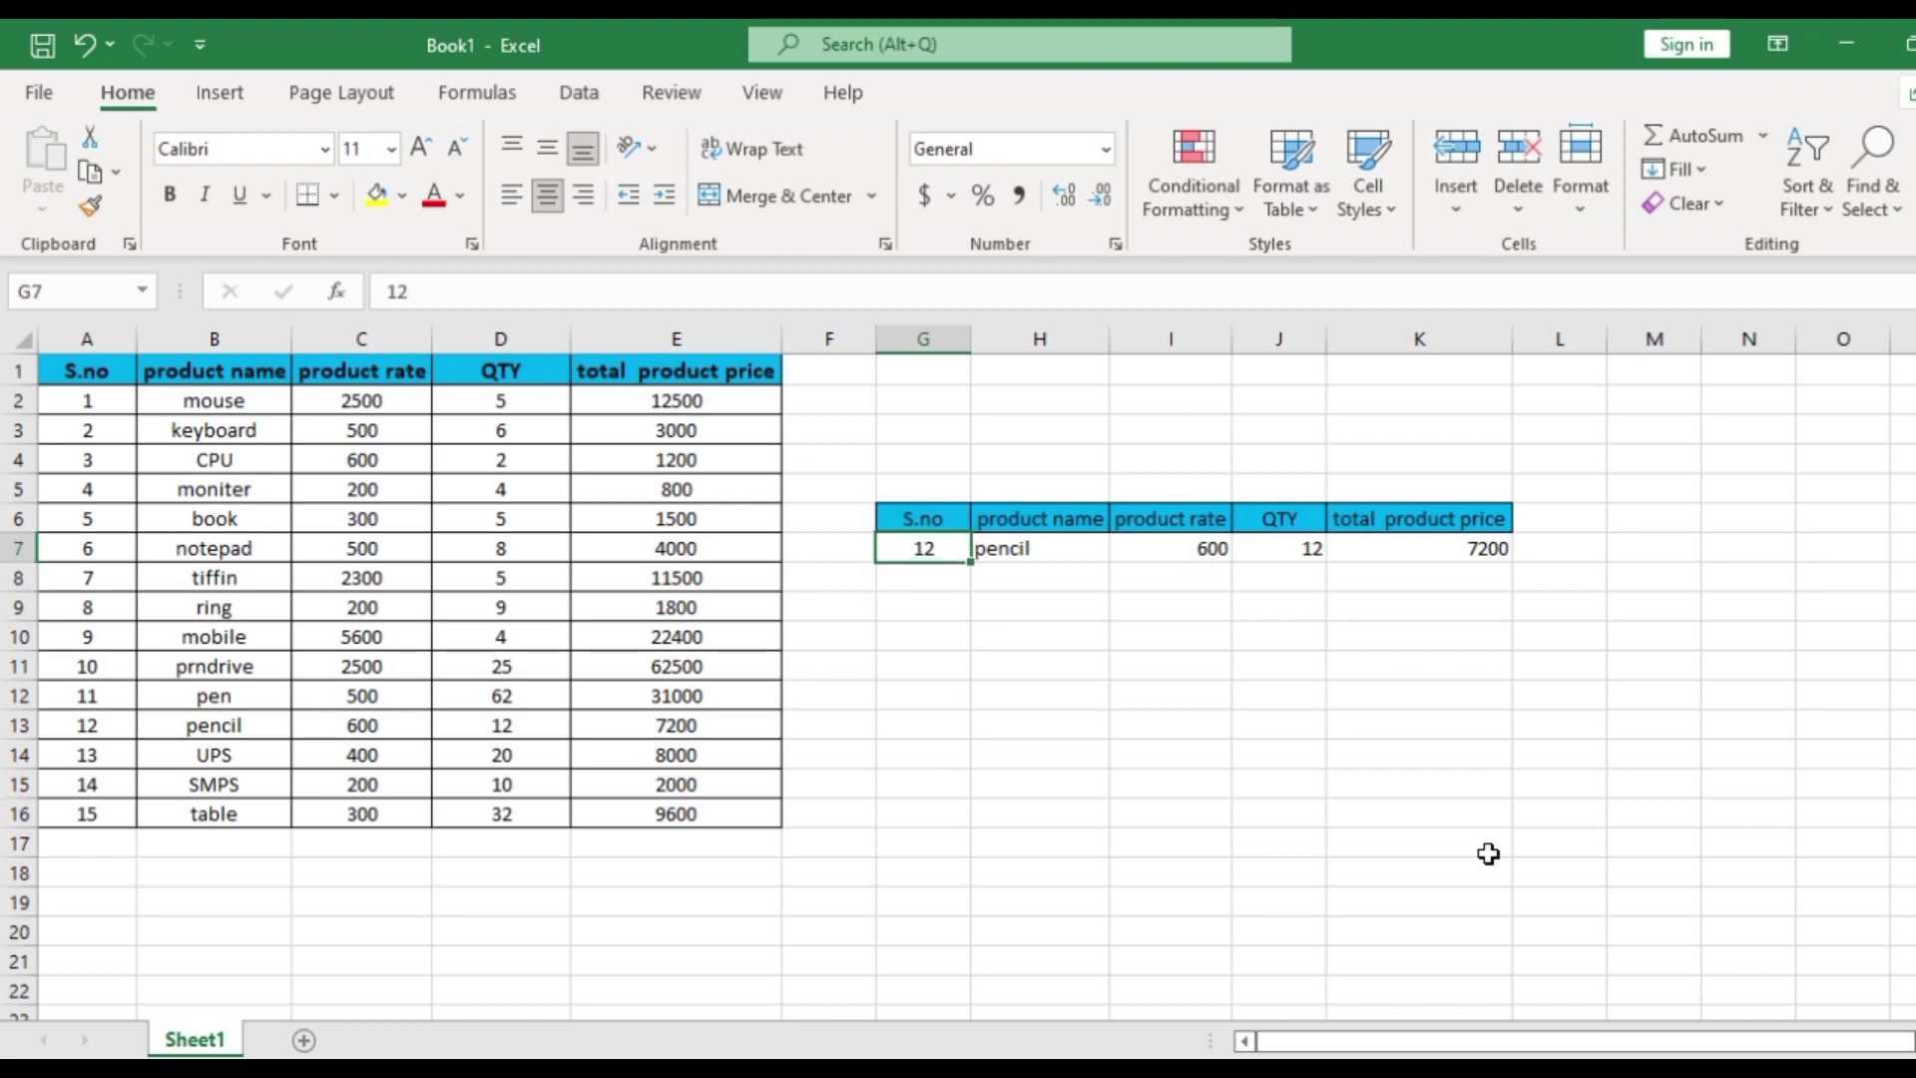
{"action": "type", "text": "10"}
{"action": "key", "text": "Return"}
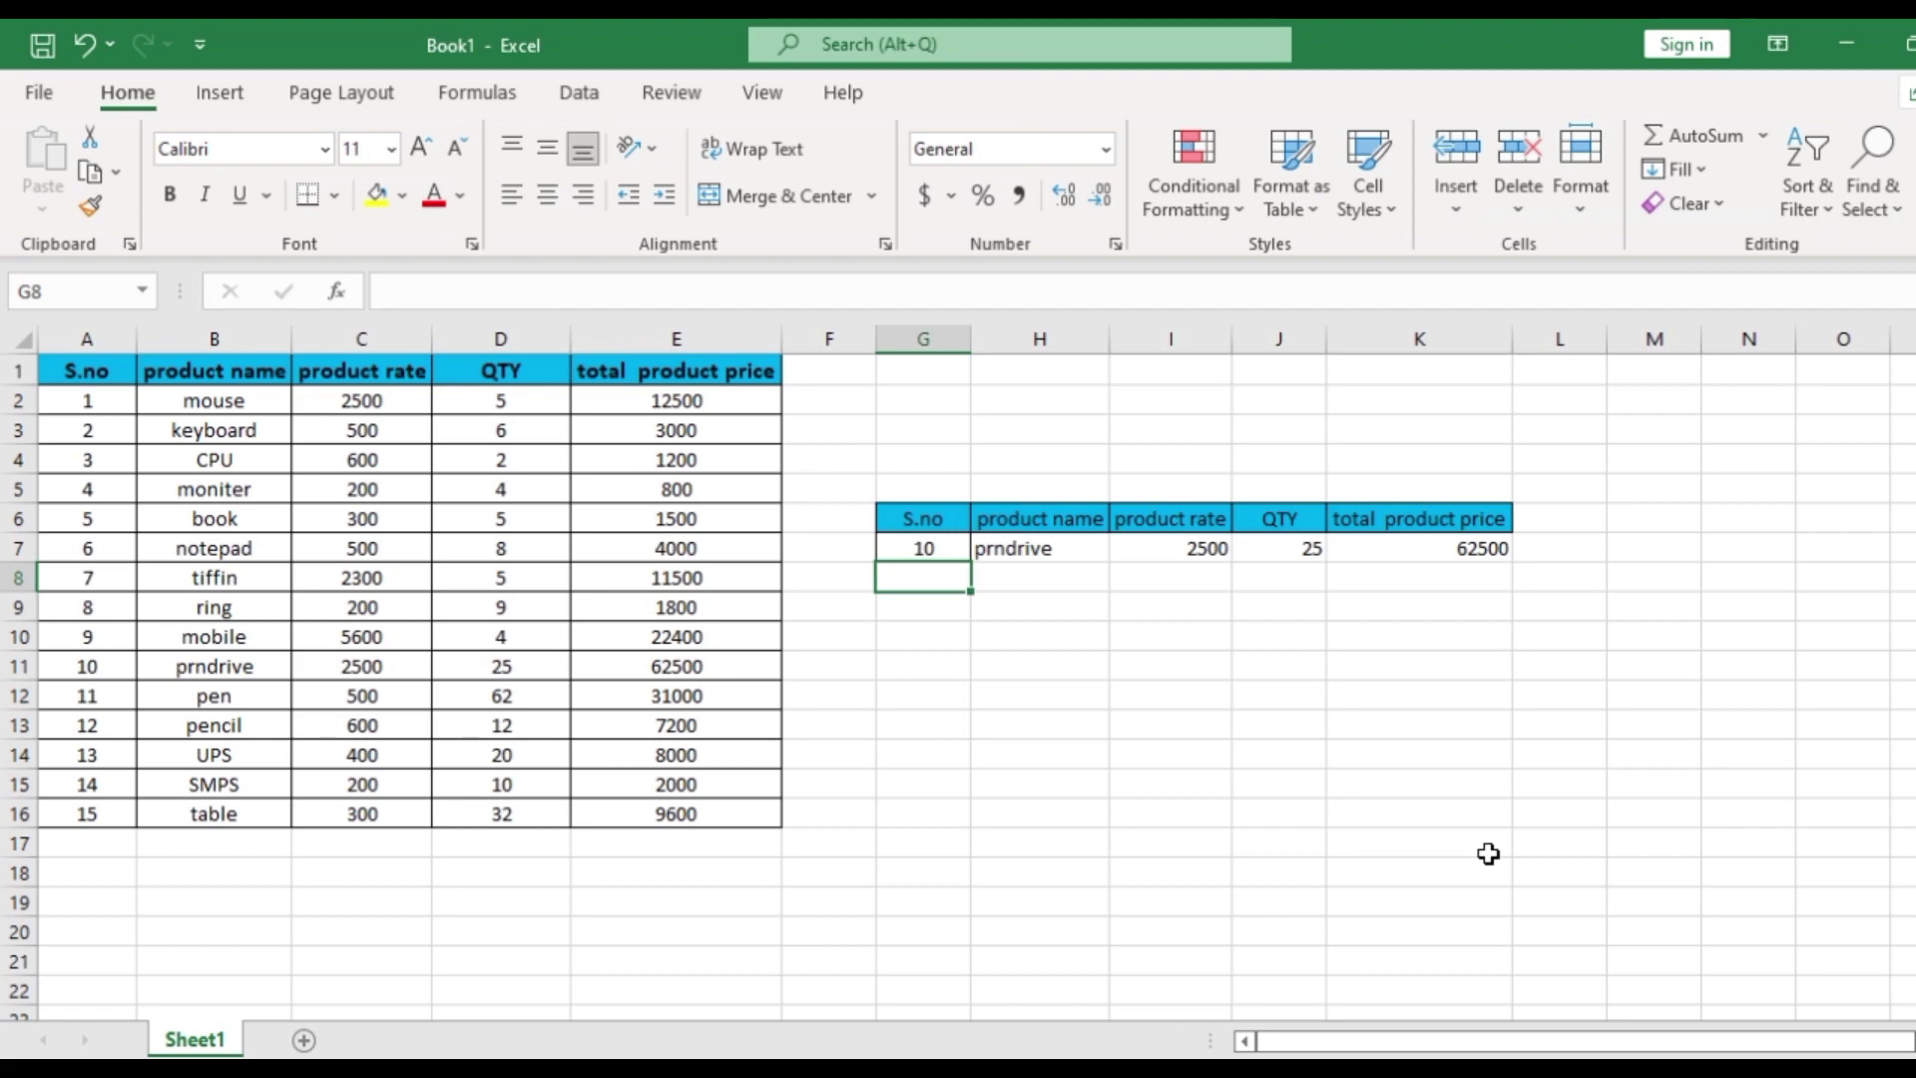
{"action": "key", "text": "Up"}
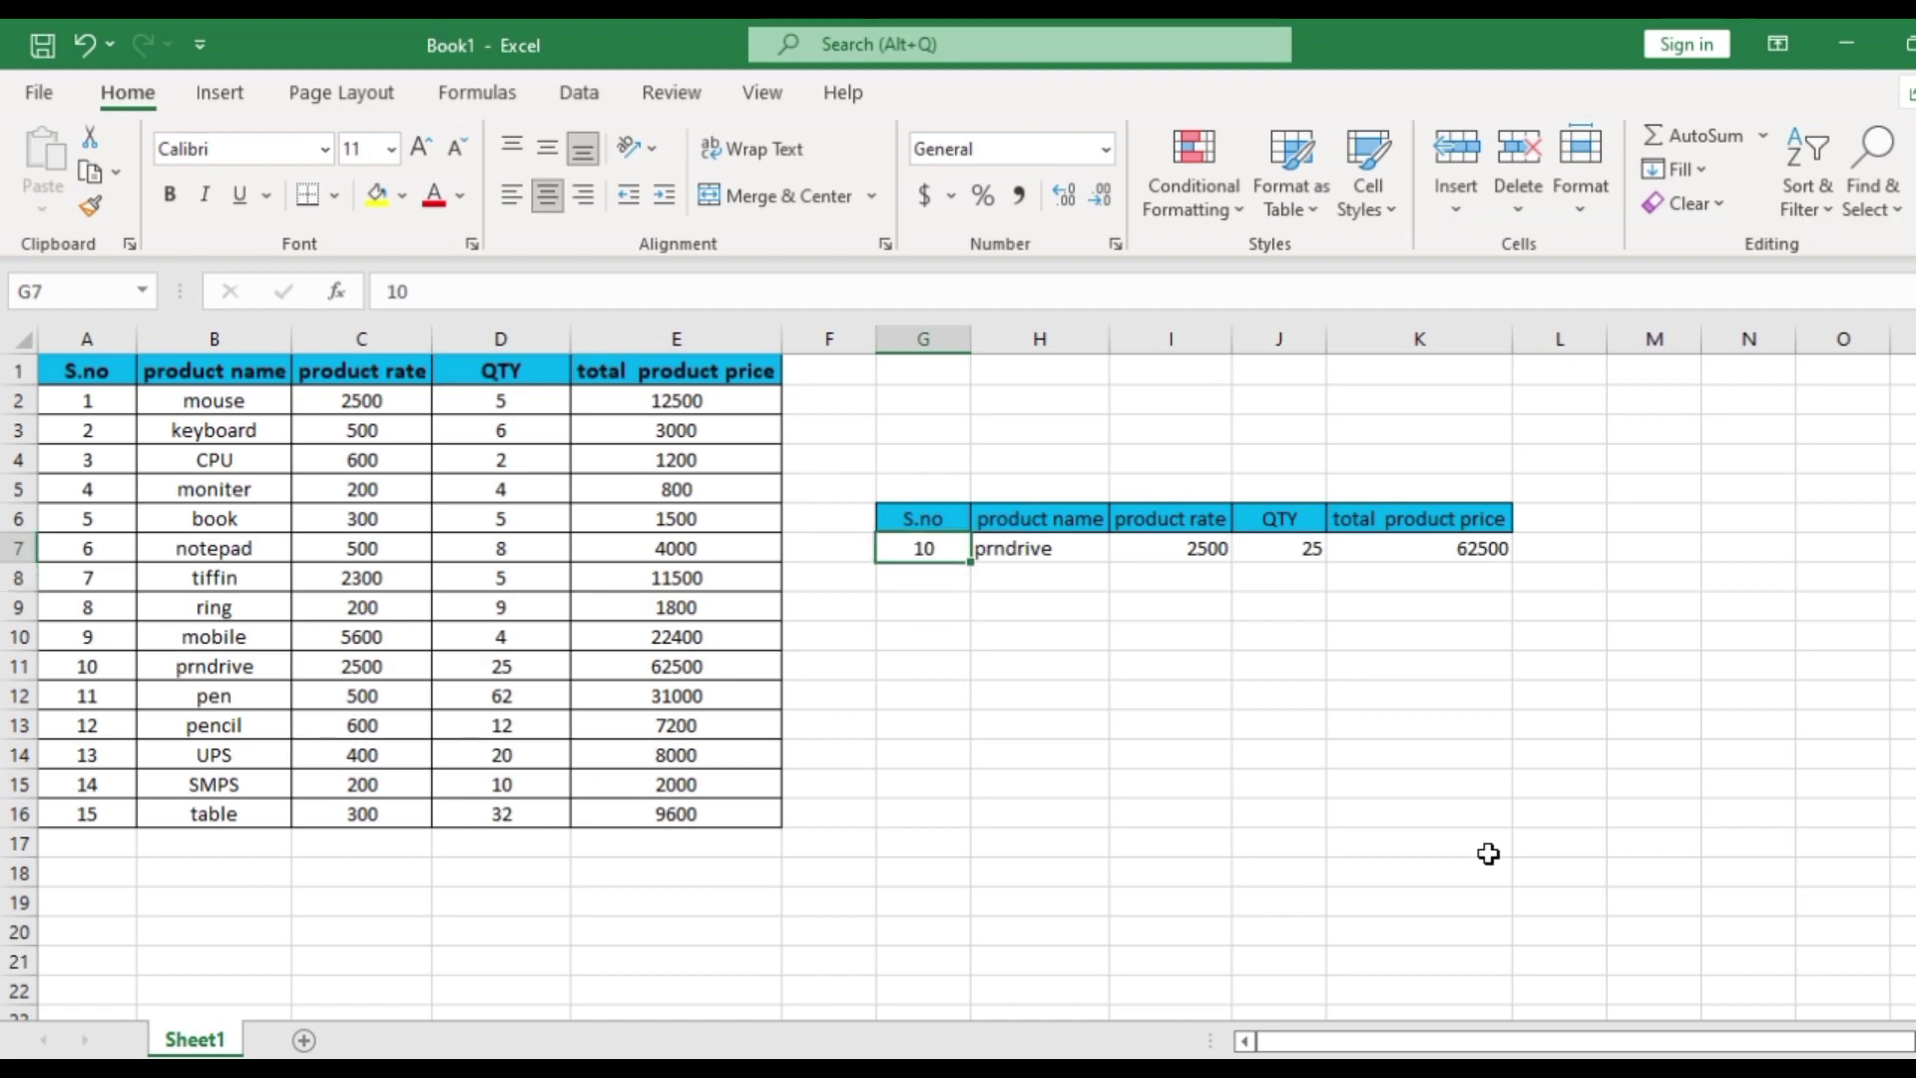
{"action": "type", "text": "5"}
{"action": "key", "text": "Return"}
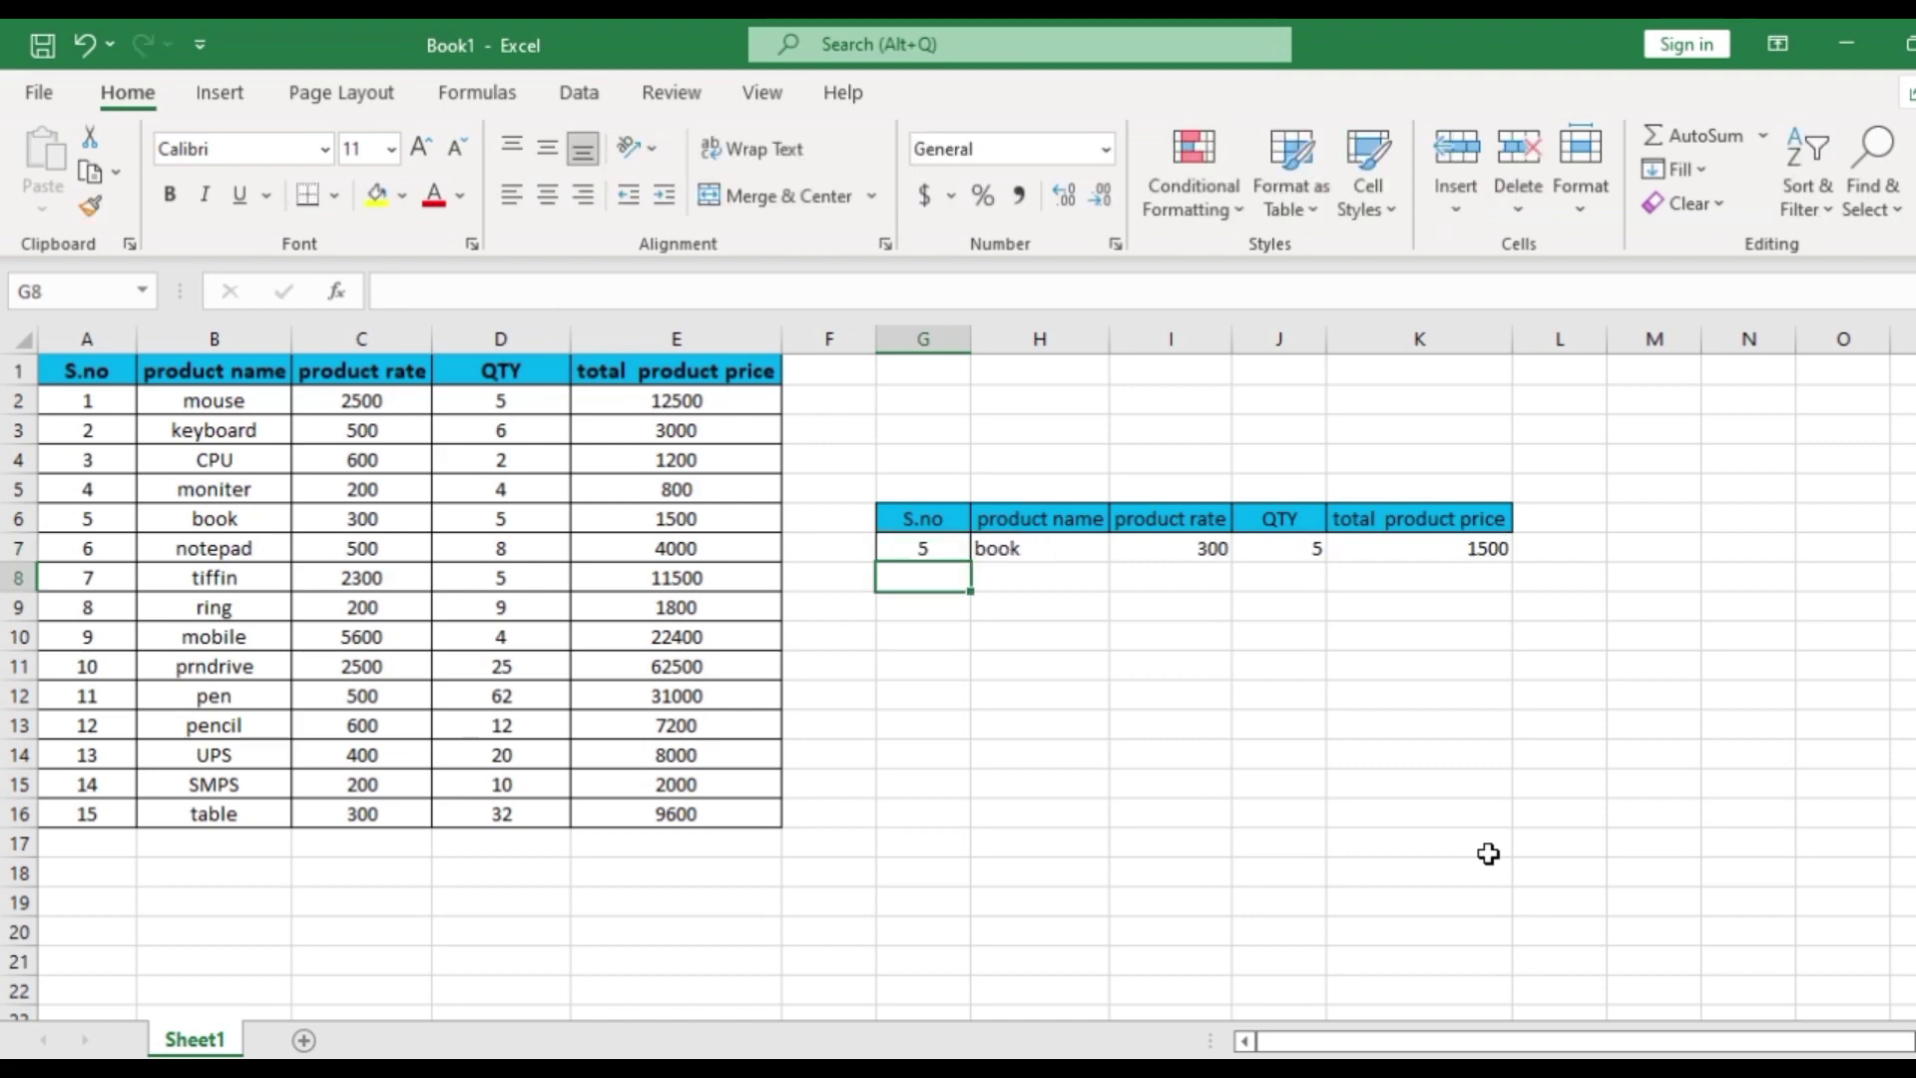
{"action": "left_click", "coordinate": [960, 644]}
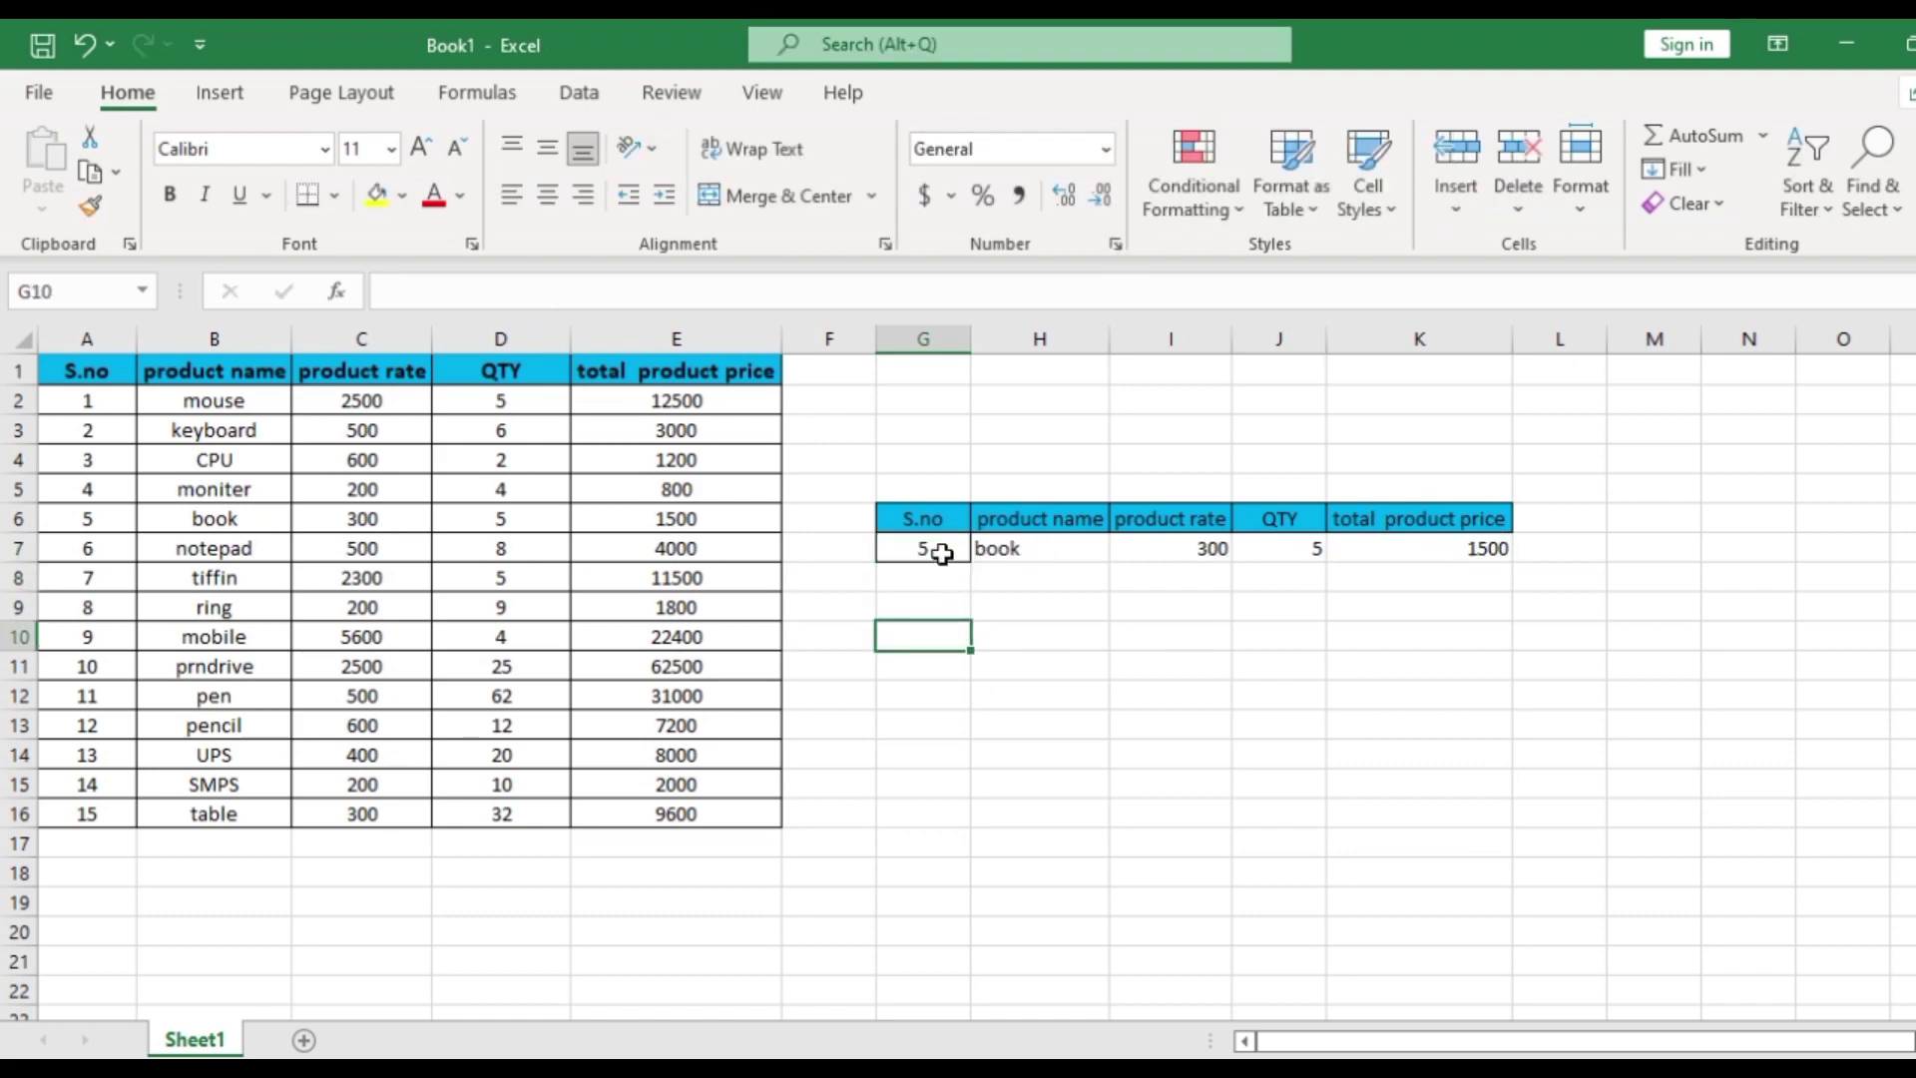
{"action": "left_click", "coordinate": [942, 553]}
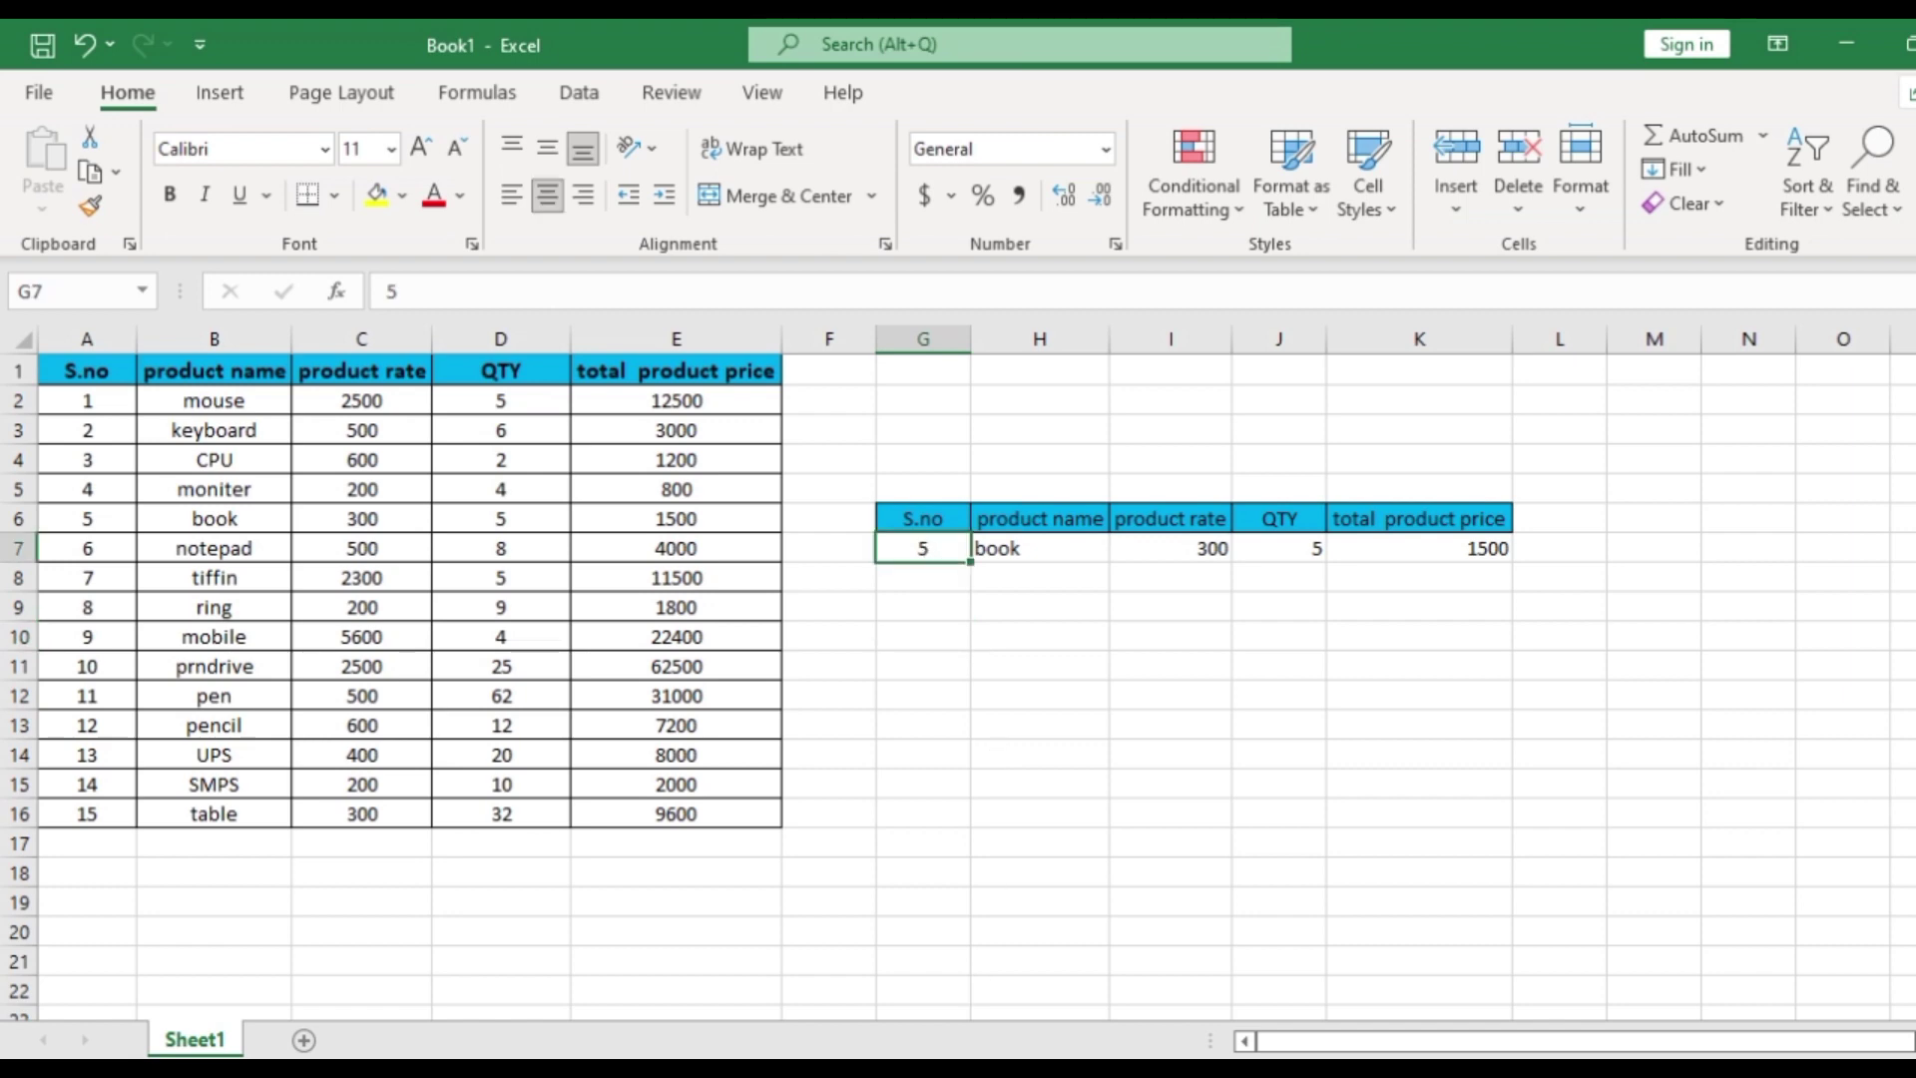